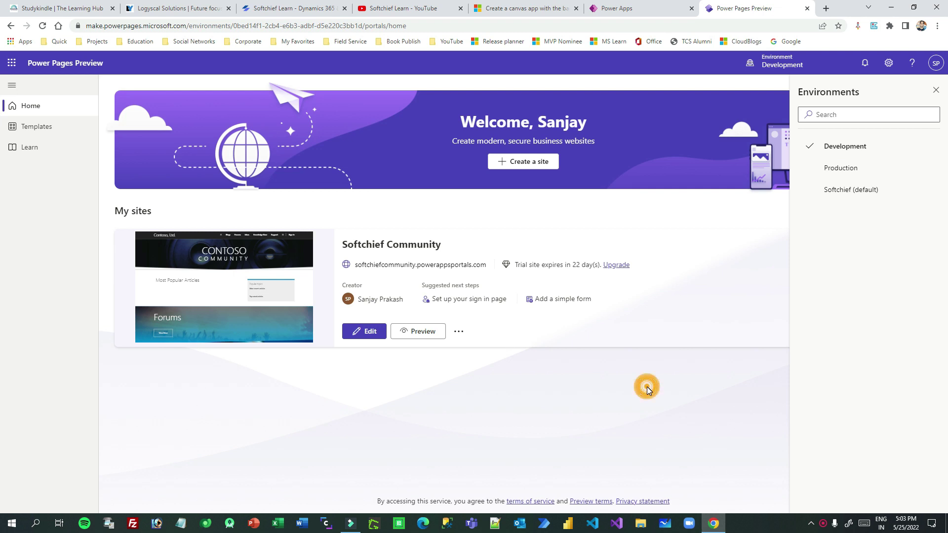
Close the Environments pane, check the Softchief Community site's options, and start a new site.
left_click(936, 90)
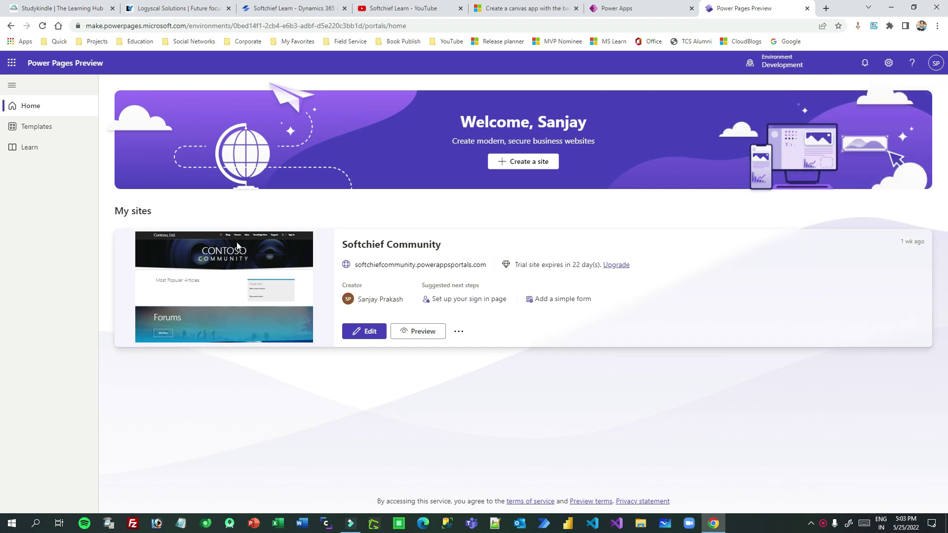
left_click(459, 331)
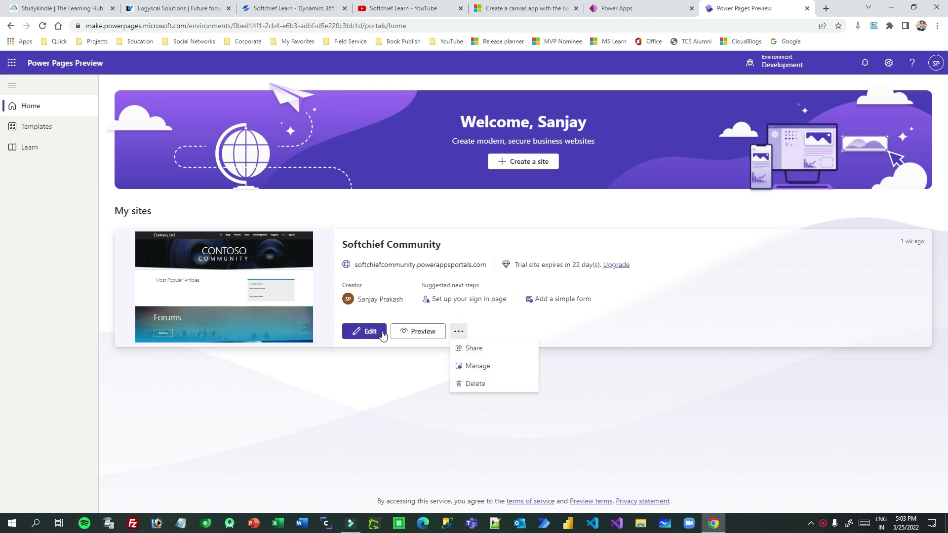
left_click(358, 385)
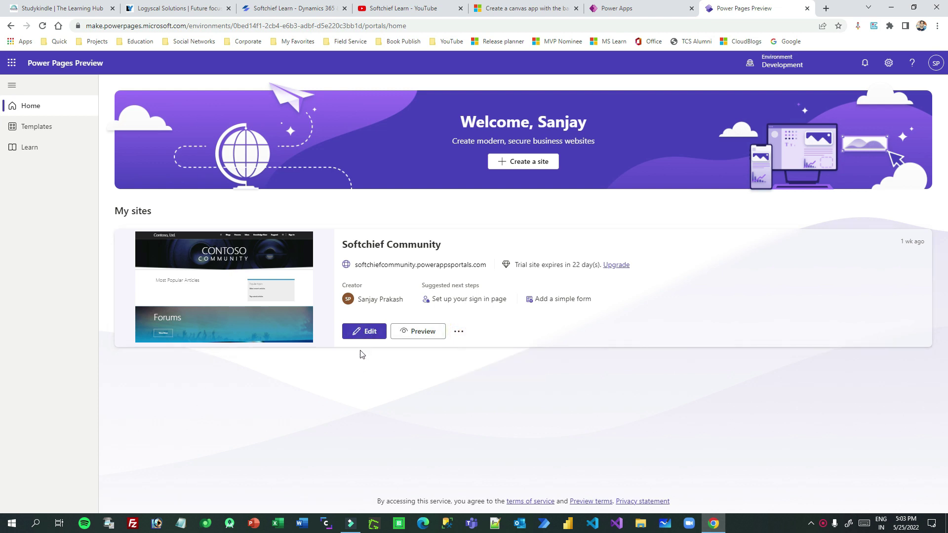
left_click(528, 167)
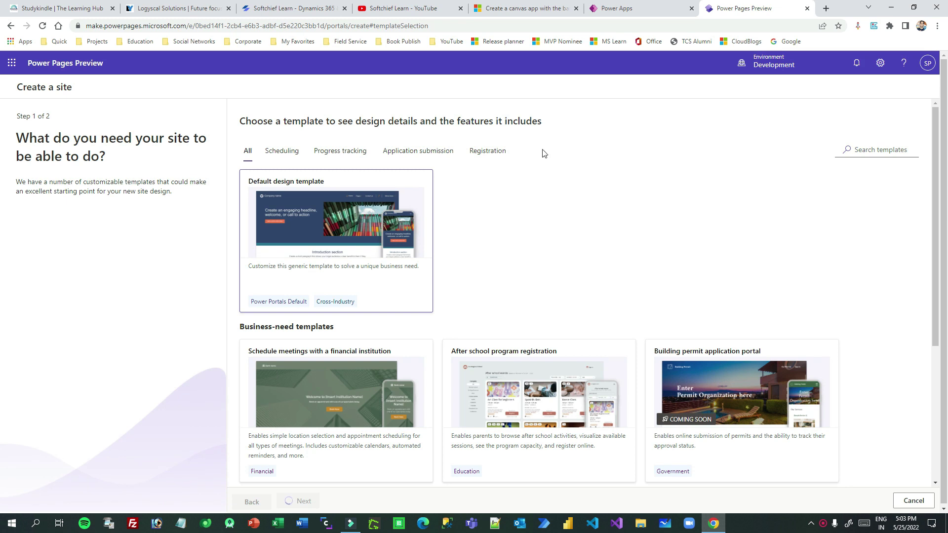
Browse templates under the Scheduling, Progress tracking and Registration filters, then show all templates.
scroll(419, 302, "down", 4)
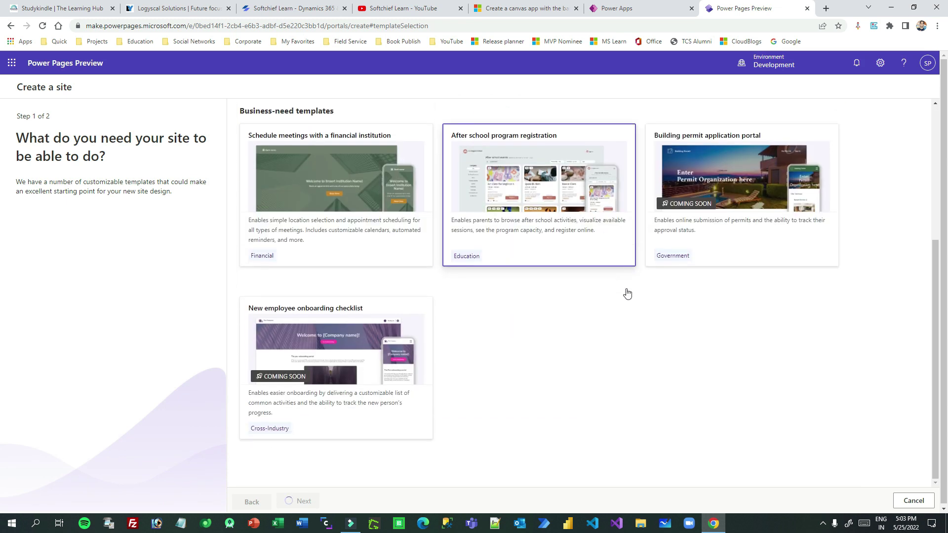
scroll(627, 293, "up", 4)
left_click(281, 151)
left_click(338, 153)
left_click(487, 152)
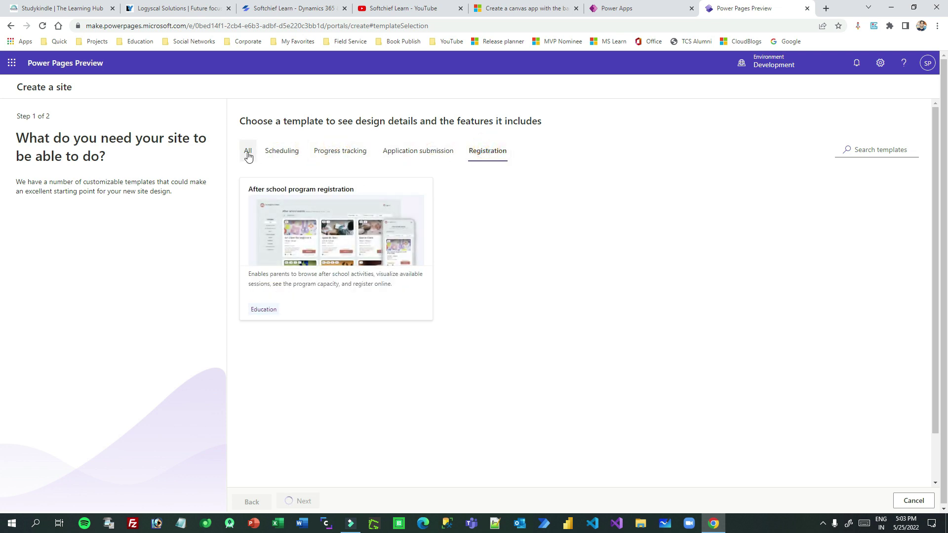
left_click(248, 152)
scroll(474, 255, "down", 3)
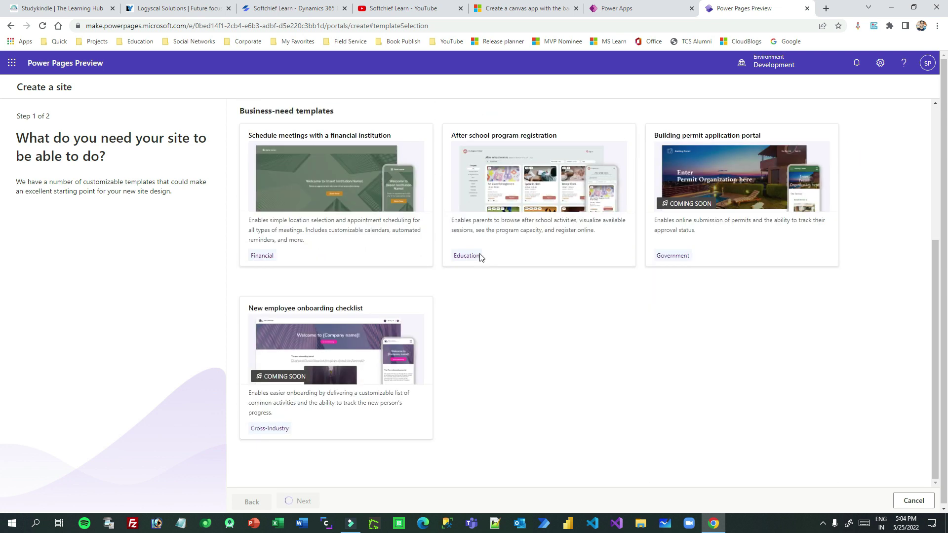
scroll(359, 360, "up", 4)
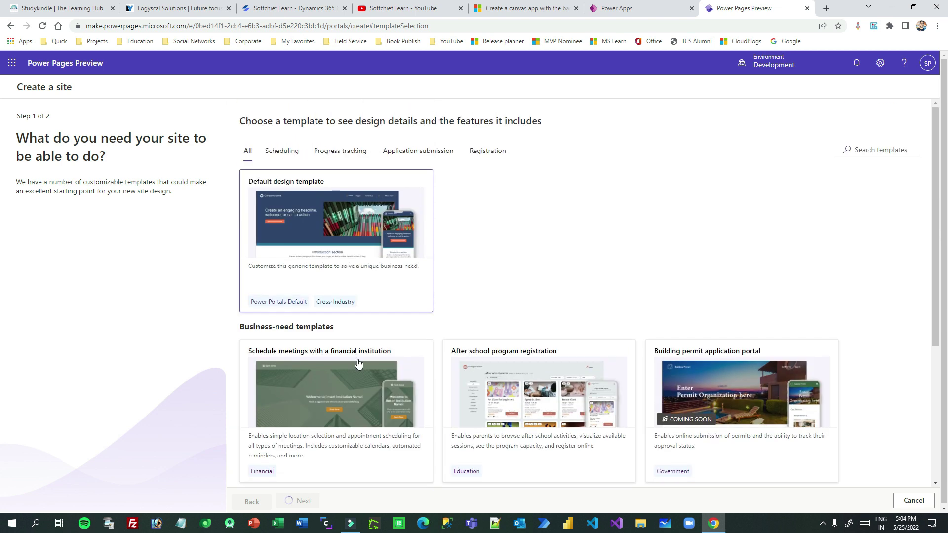
Preview the Default design template in mobile and desktop layouts, then choose it.
left_click(346, 217)
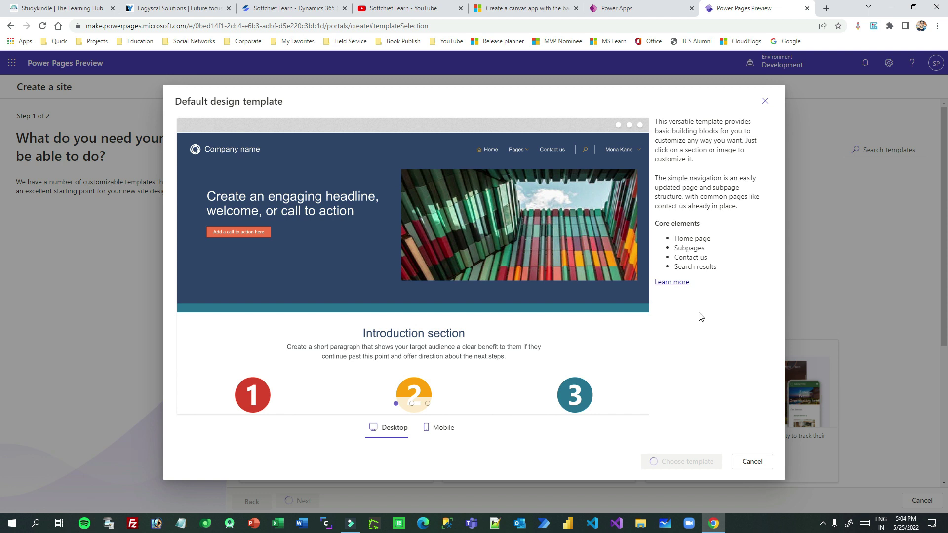
left_click(439, 428)
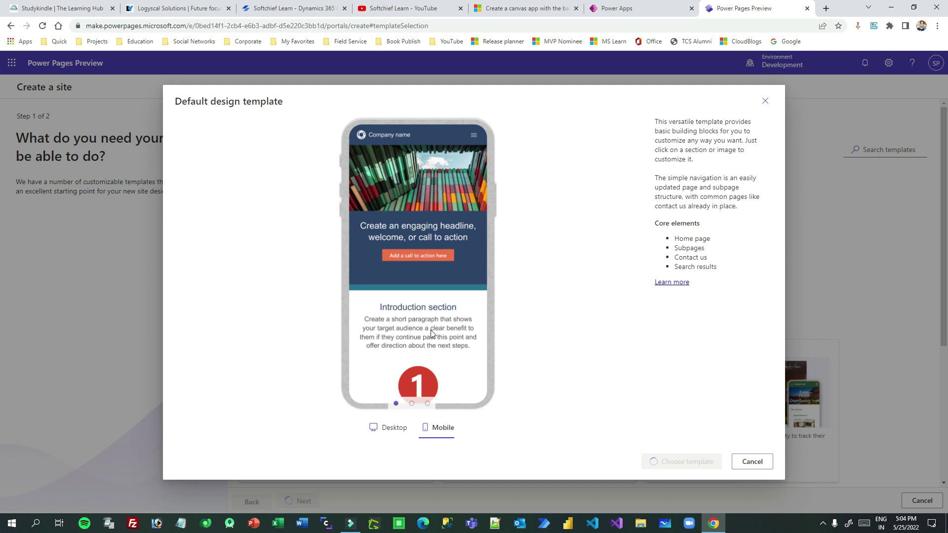
left_click(386, 427)
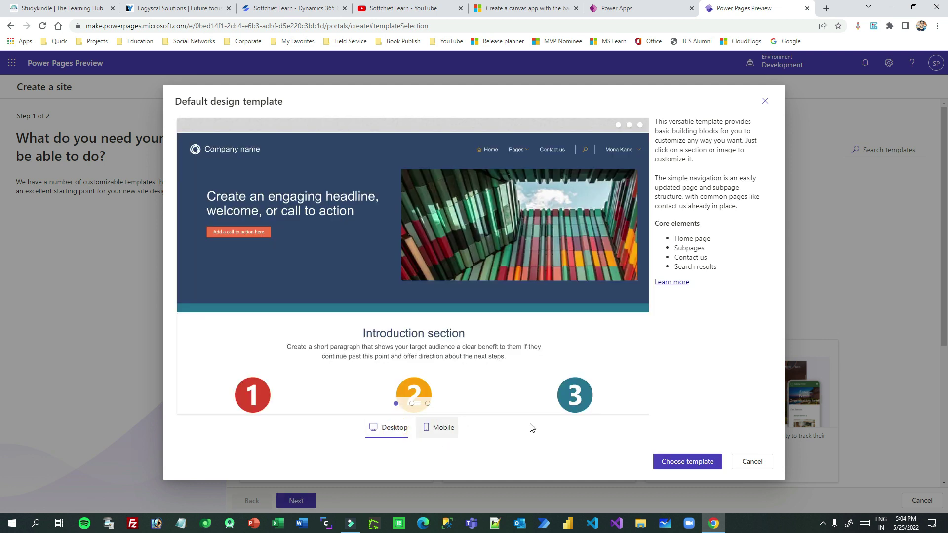
left_click(683, 462)
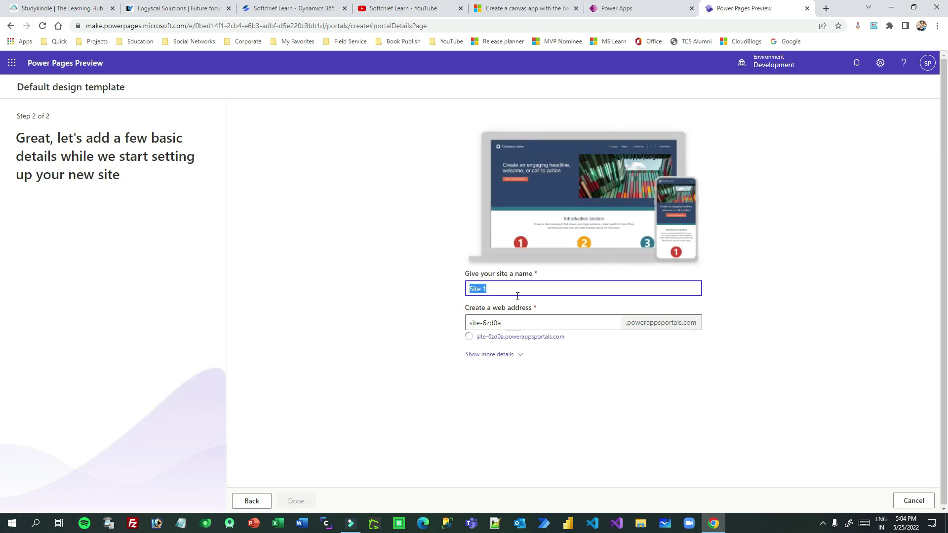
Enter 'Help Desk' as the site name, correcting the initial typo.
type("HElpdesk")
double_click(473, 290)
type("Help Desk")
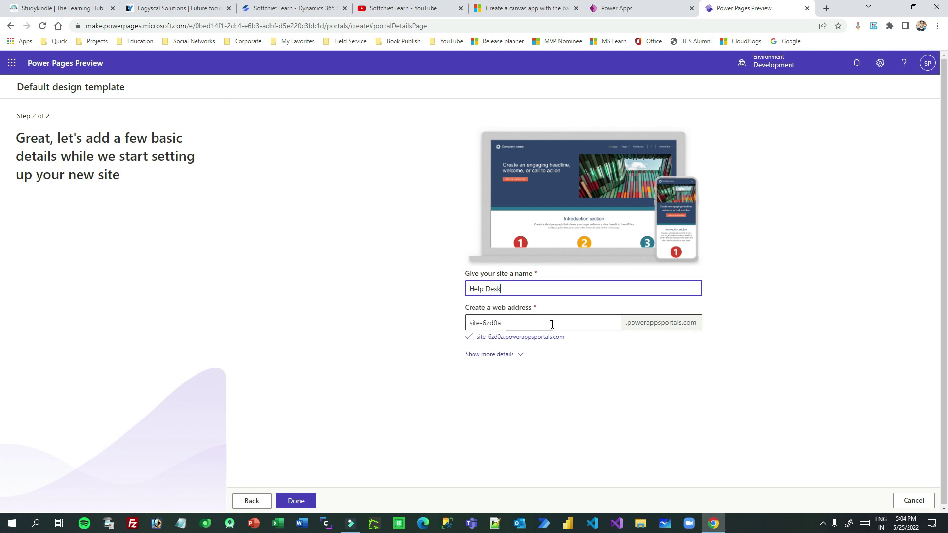
Replace the web address with softchiefhelpdesk and finish creating the site.
left_click(554, 324)
triple_click(481, 325)
type("softchiefhelpdesk")
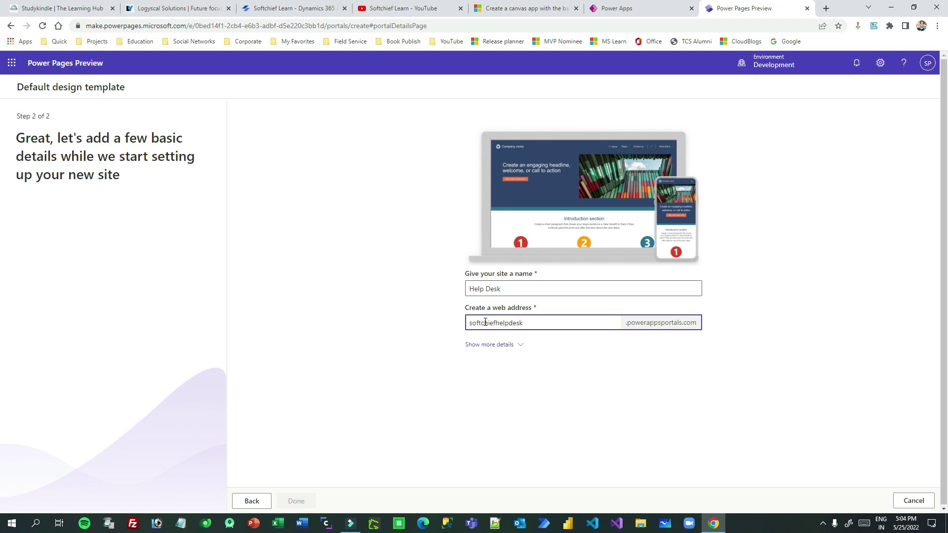
left_click(840, 272)
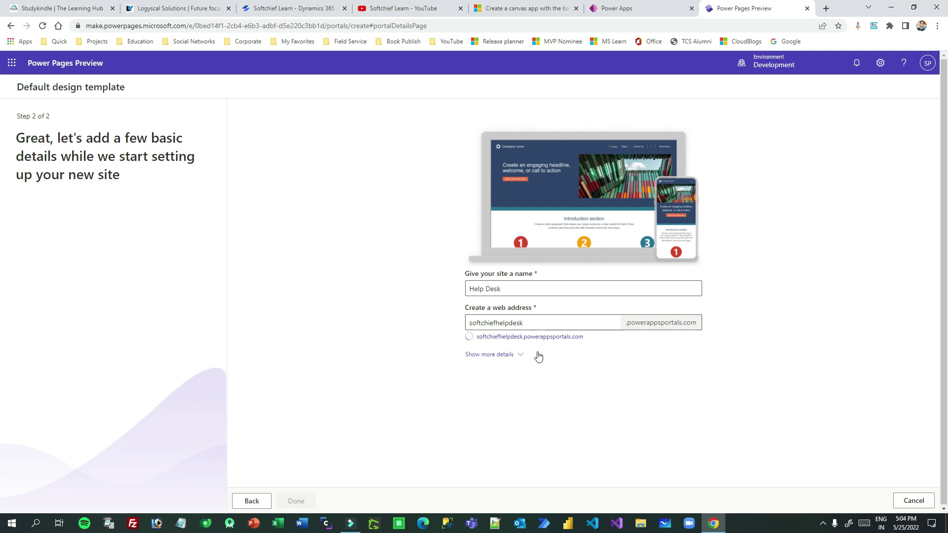
left_click(298, 500)
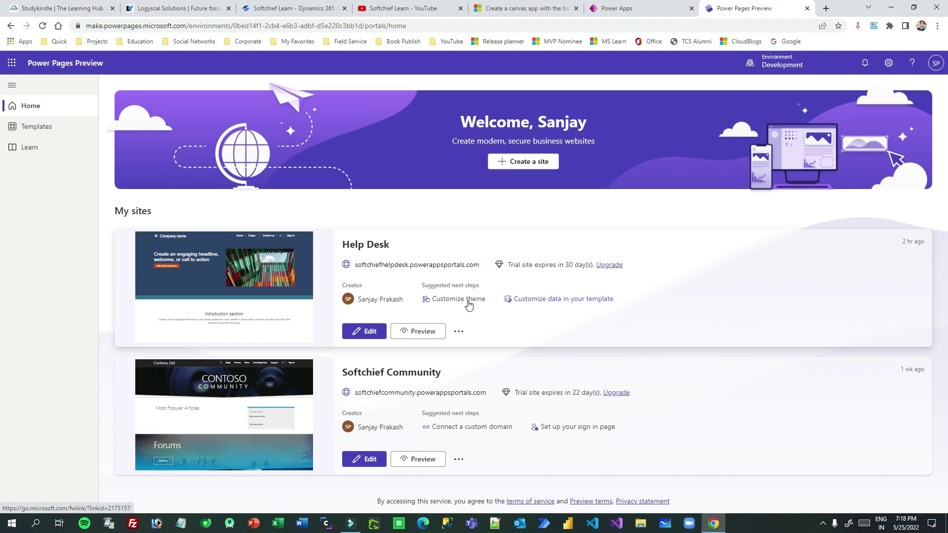
Edit the Help Desk site from its card in My sites.
left_click(368, 331)
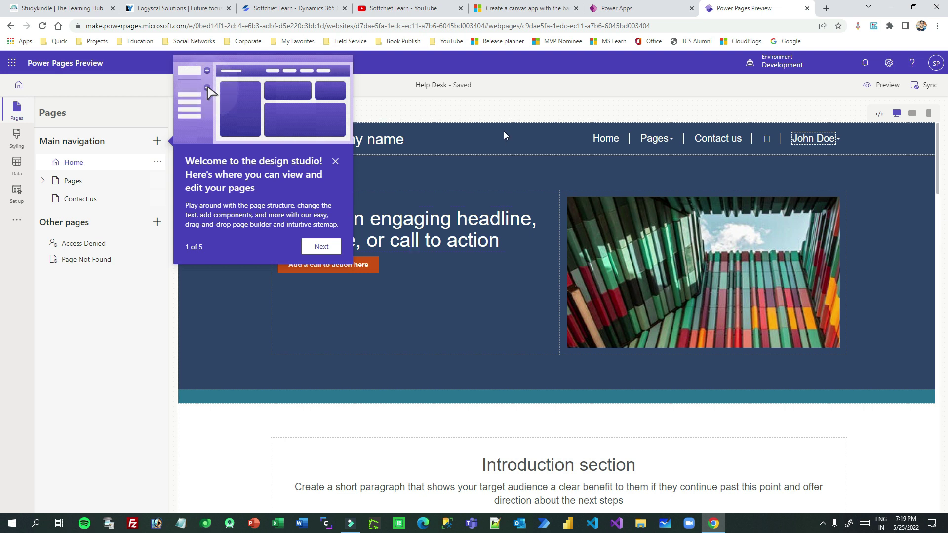
Step through and close the welcome tour, then return to the Pages workspace.
left_click(323, 248)
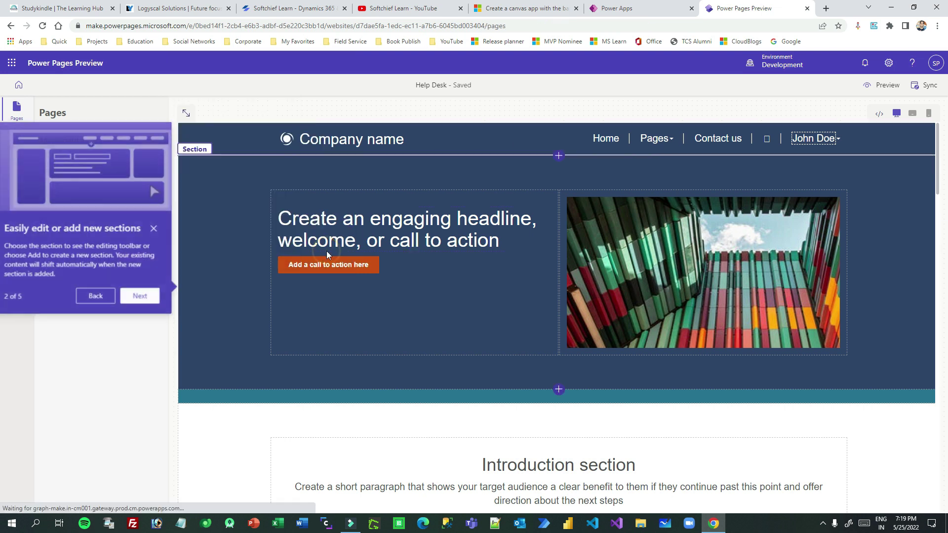
left_click(144, 297)
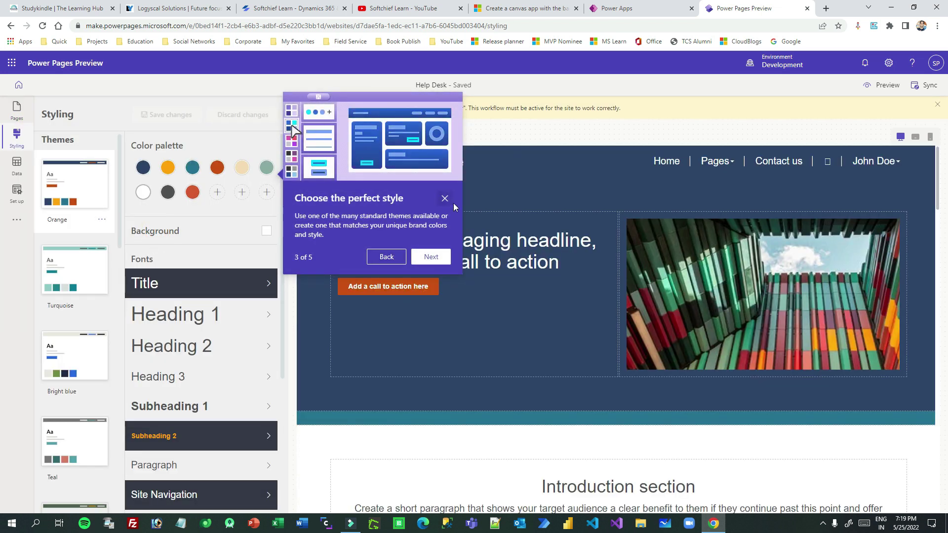
left_click(446, 199)
left_click(16, 110)
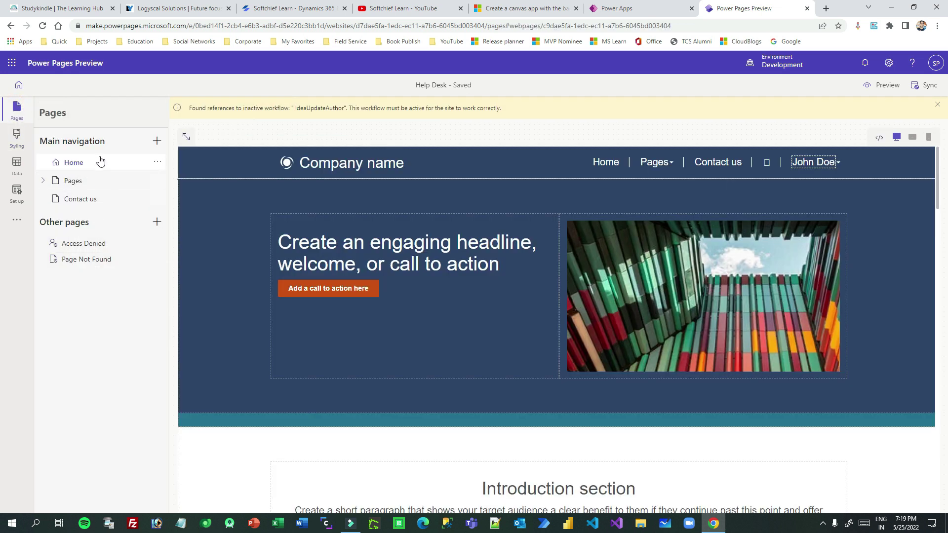
Collapse and restore the pages list, then open and close the signed-in user's menu.
left_click(186, 139)
left_click(45, 138)
left_click(838, 164)
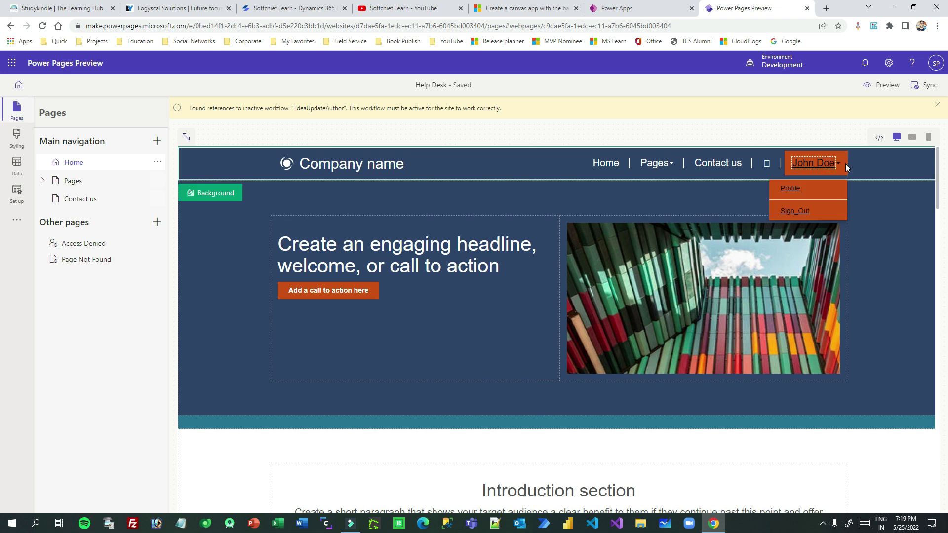
left_click(840, 162)
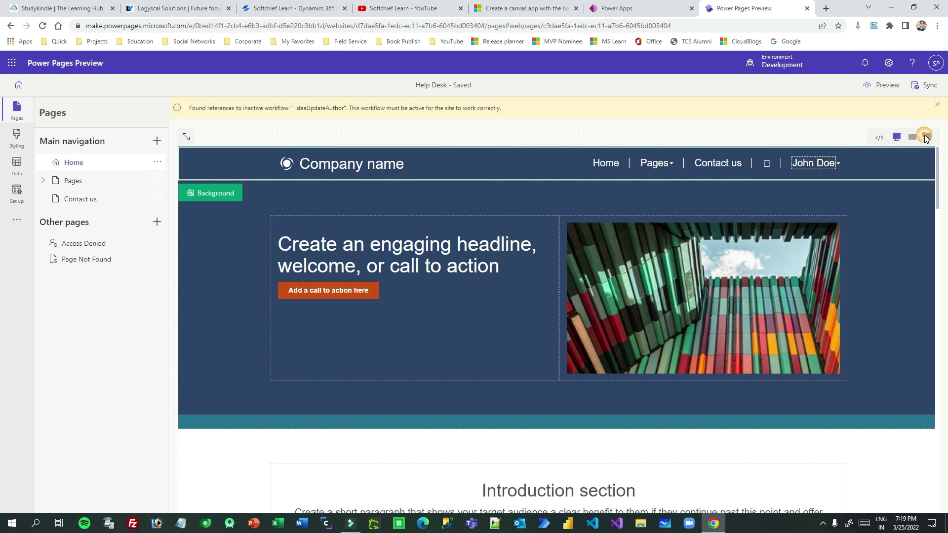
View the Home page's HTML code, then switch to the Styling workspace.
left_click(879, 140)
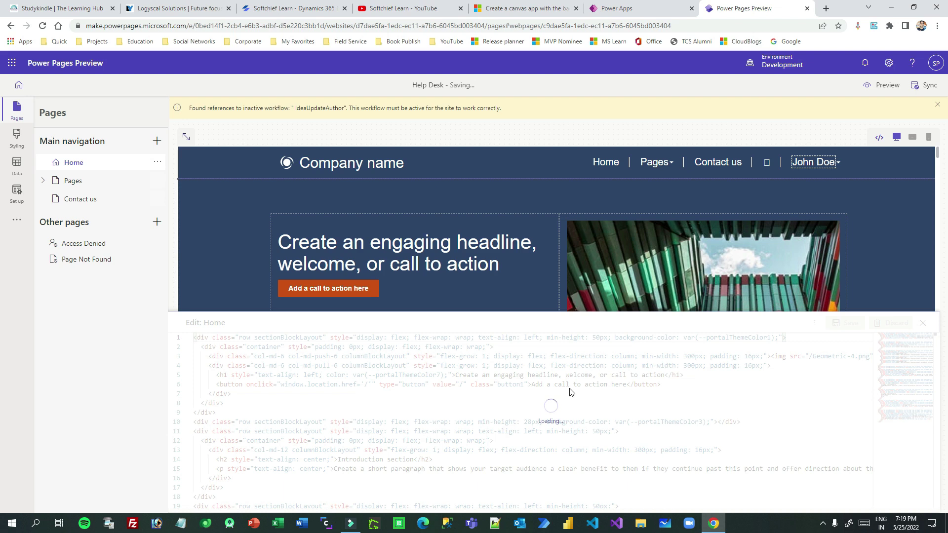
left_click(879, 139)
left_click(879, 138)
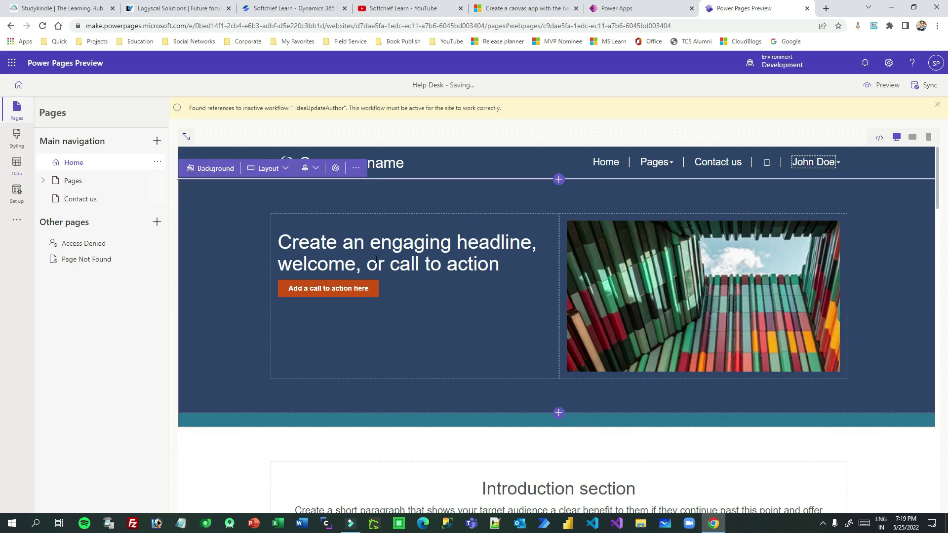
left_click(22, 143)
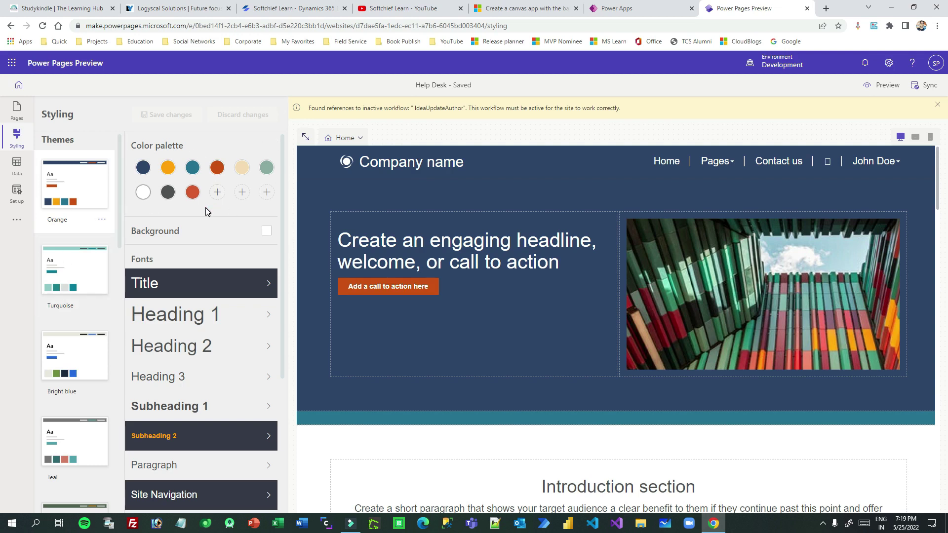
Expand and collapse the Primary button style settings.
scroll(206, 211, "down", 4)
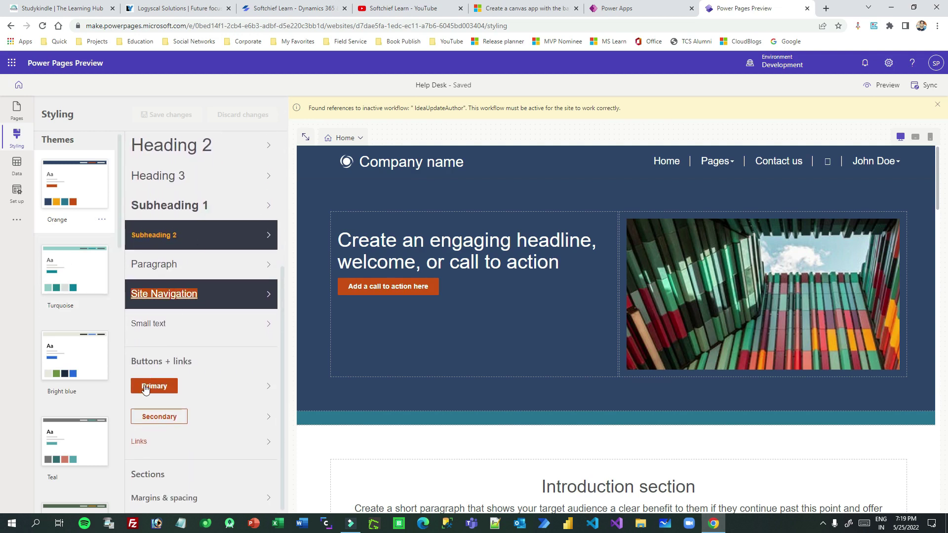
left_click(267, 388)
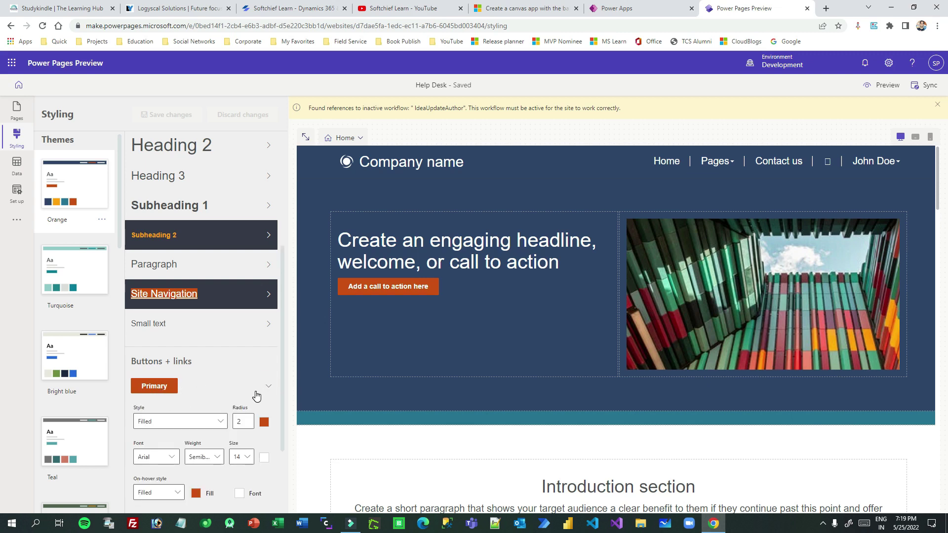
left_click(267, 390)
left_click(156, 387)
left_click(268, 388)
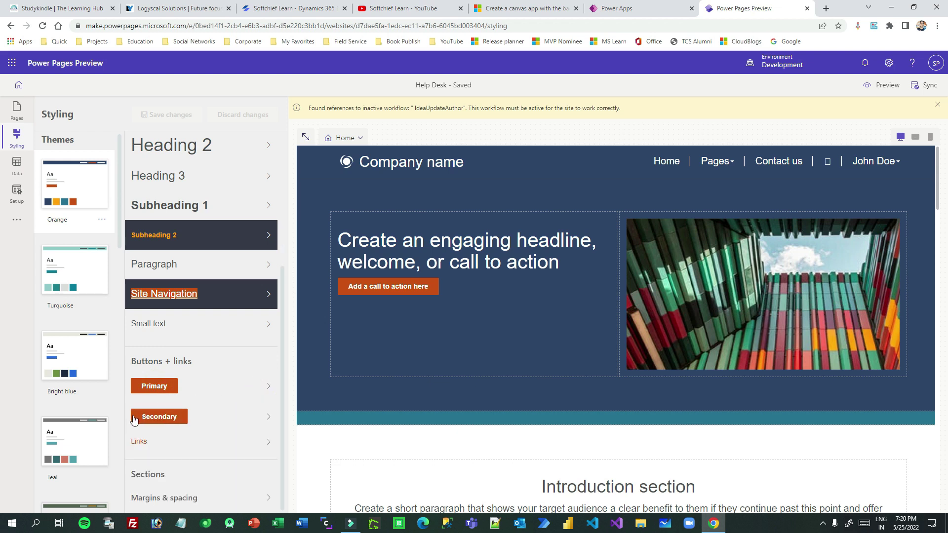
Try the Turquoise theme, revert to Orange, and look over the site pages list.
left_click(73, 281)
left_click(74, 201)
scroll(73, 241, "down", 5)
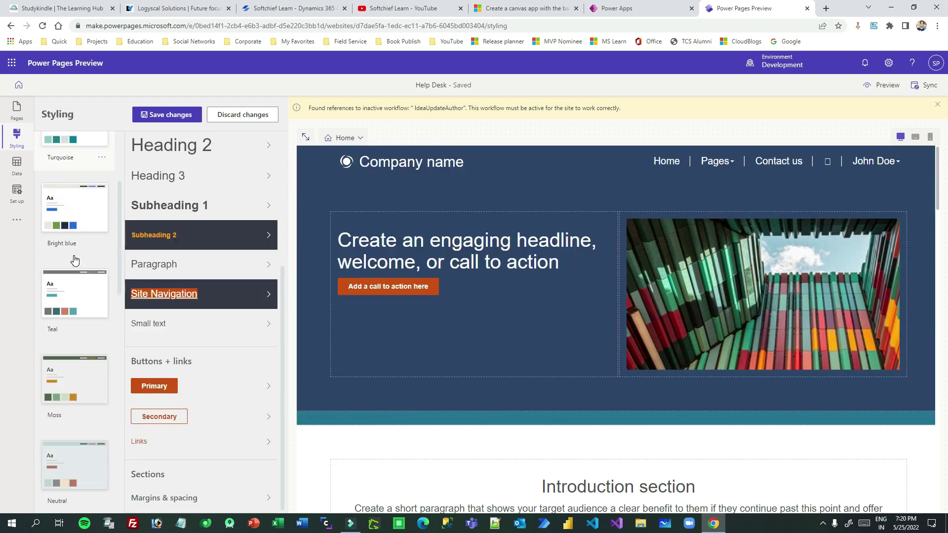
left_click(359, 134)
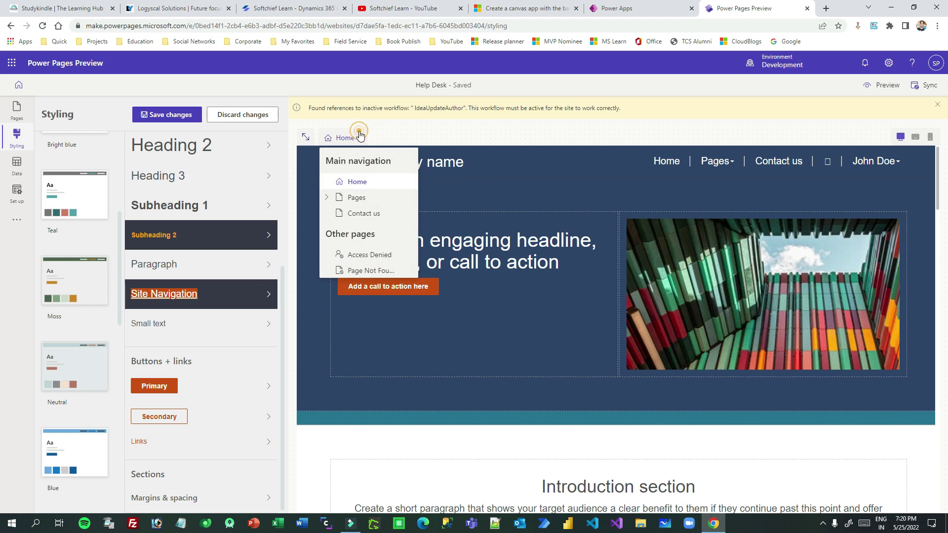
left_click(388, 136)
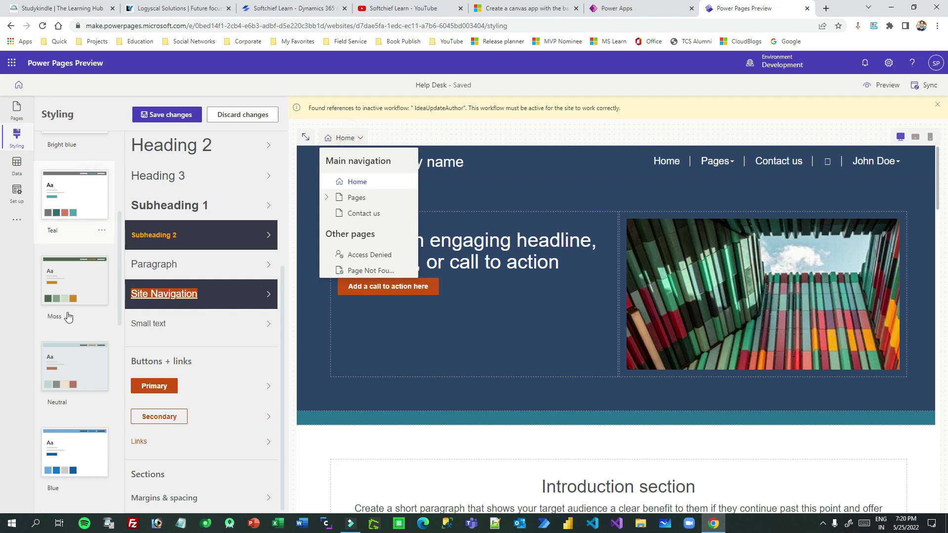
scroll(62, 321, "down", 5)
scroll(61, 315, "down", 5)
Pick another theme, discard the unsaved theme changes, and go to the Data workspace.
left_click(89, 182)
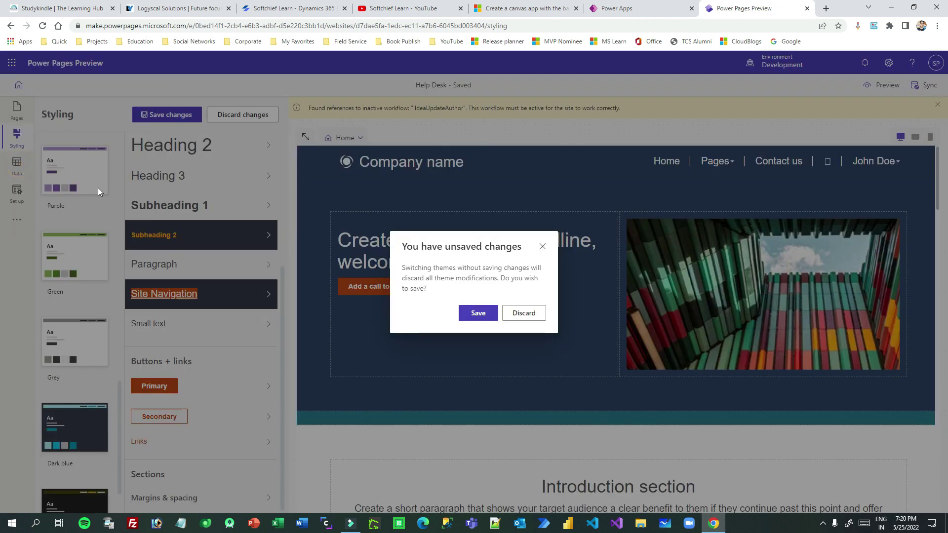
left_click(511, 312)
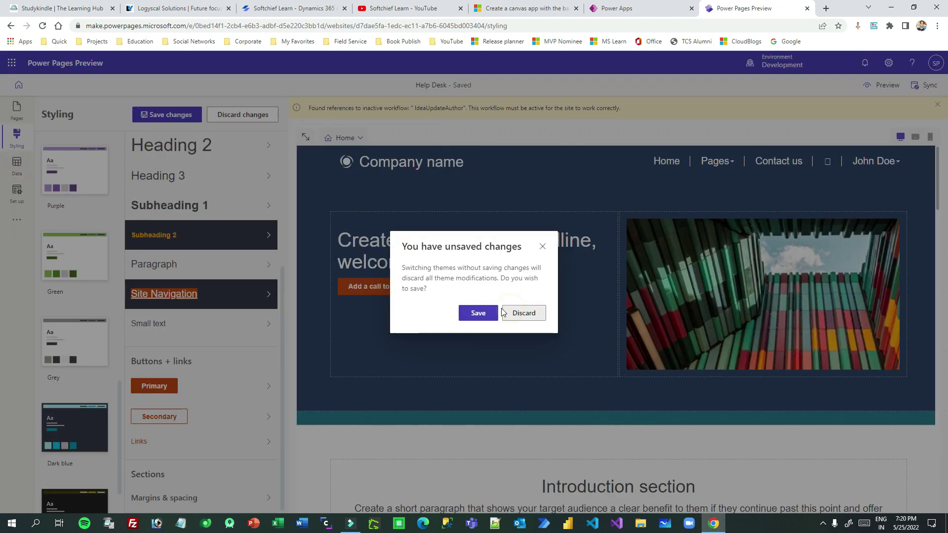
left_click(16, 165)
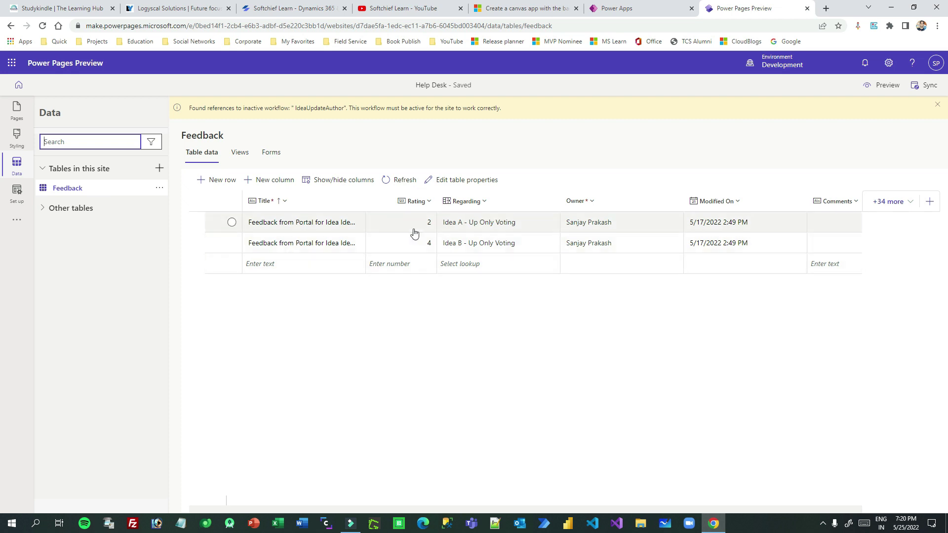
Look over the Create a new table form, including advanced settings, then cancel it.
left_click(160, 168)
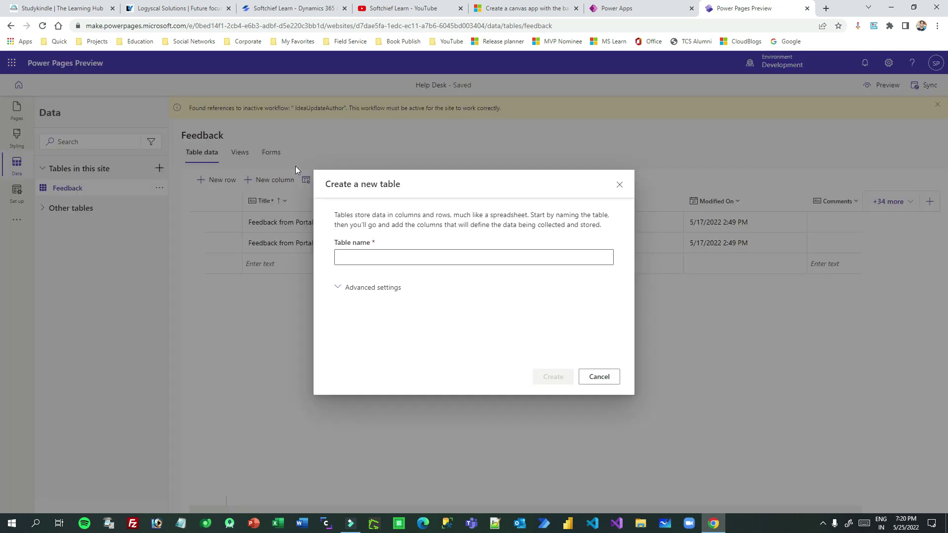
left_click(399, 264)
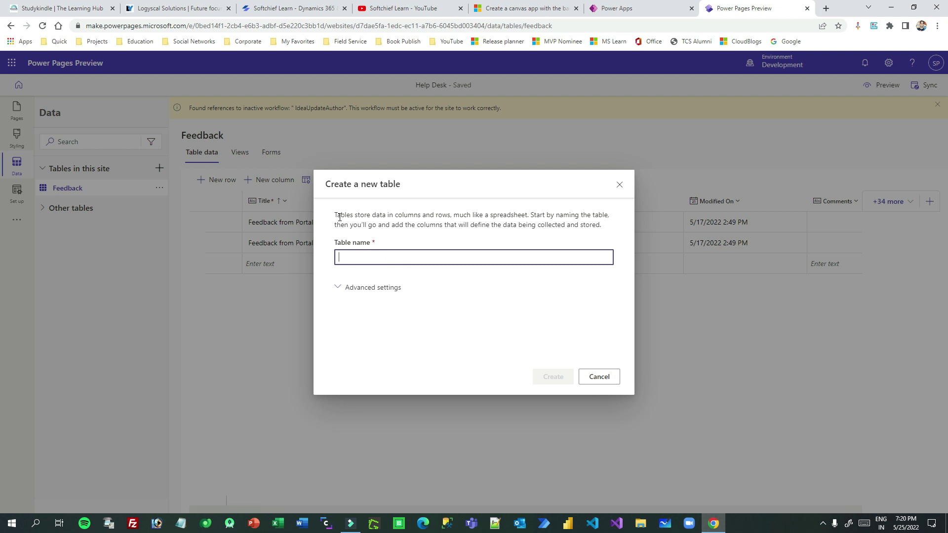
left_click_drag(340, 217, 591, 216)
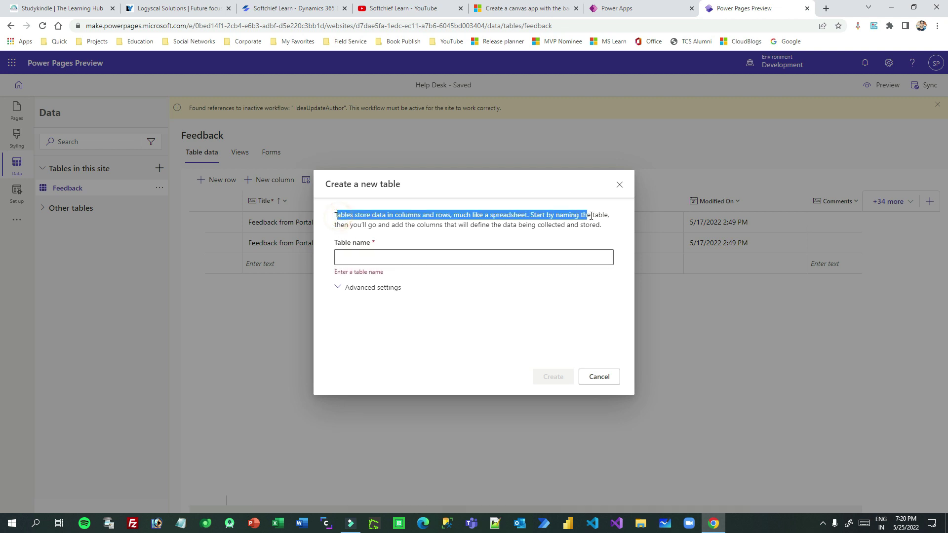
left_click(338, 286)
left_click(364, 320)
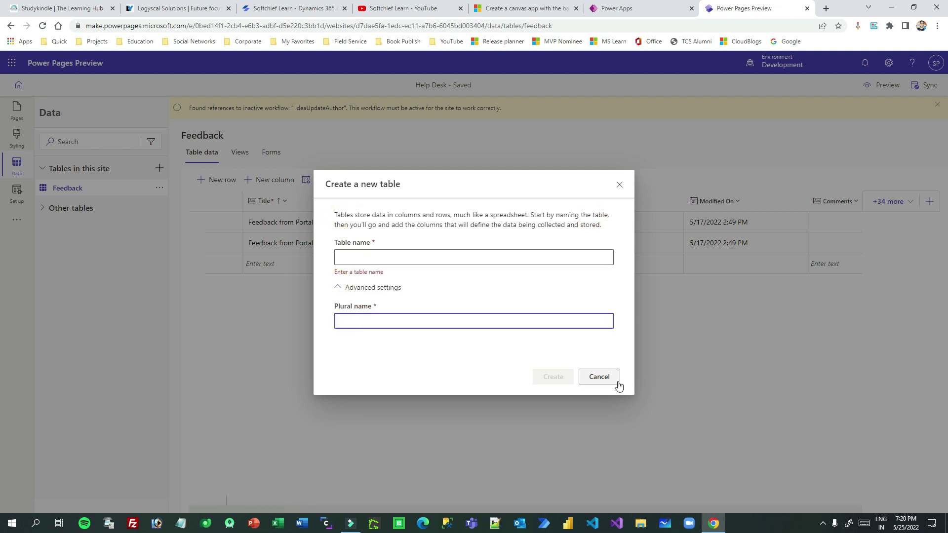
left_click(613, 379)
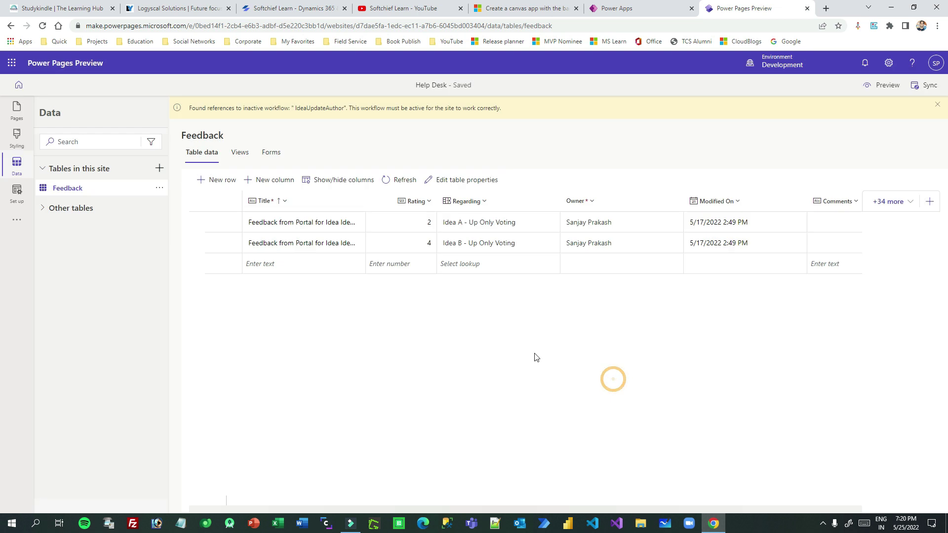
Search tables for 'stu', open the Student table's data and extra columns, then go to Set up.
left_click(41, 209)
left_click(88, 137)
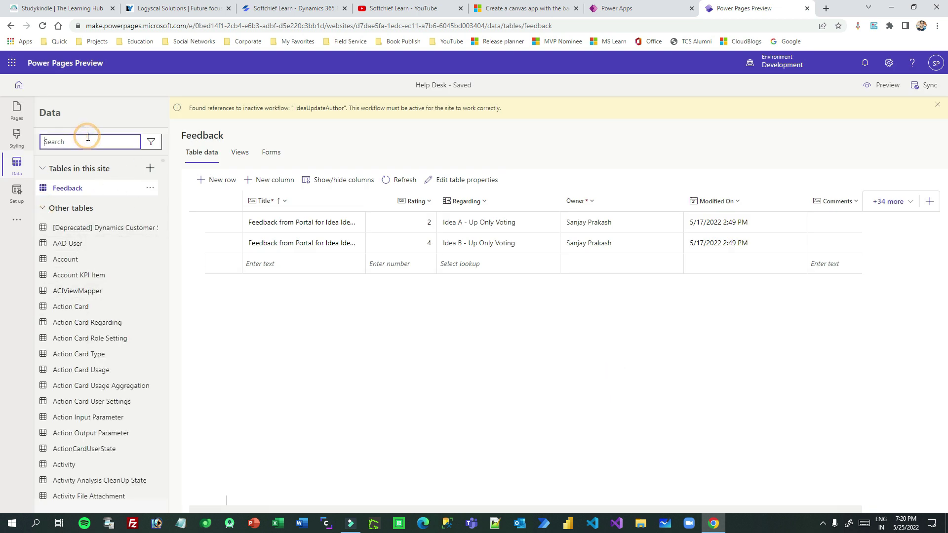
type("stude")
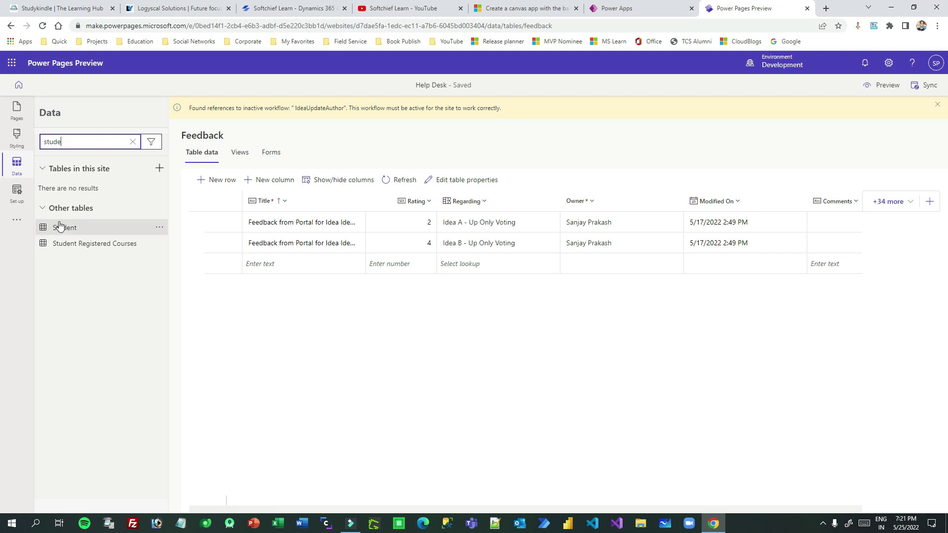
left_click(159, 228)
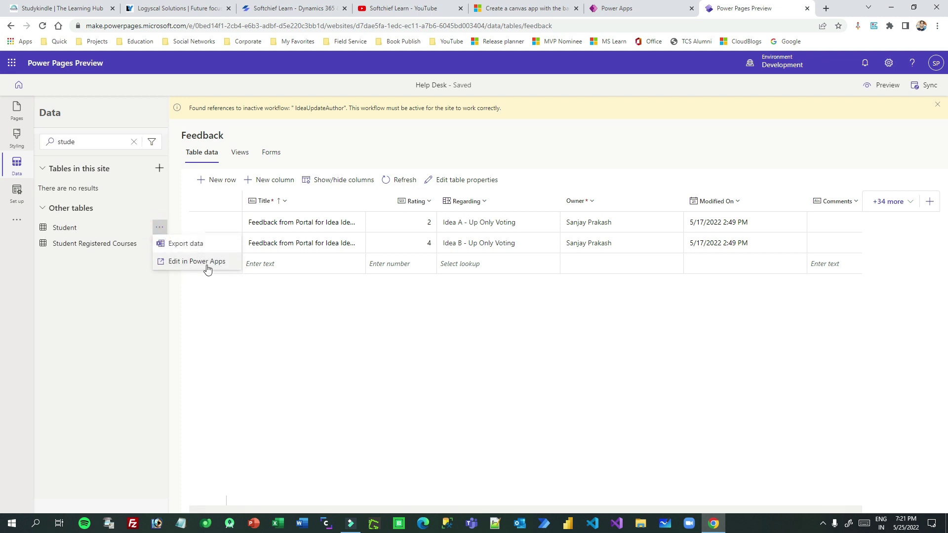
left_click(78, 227)
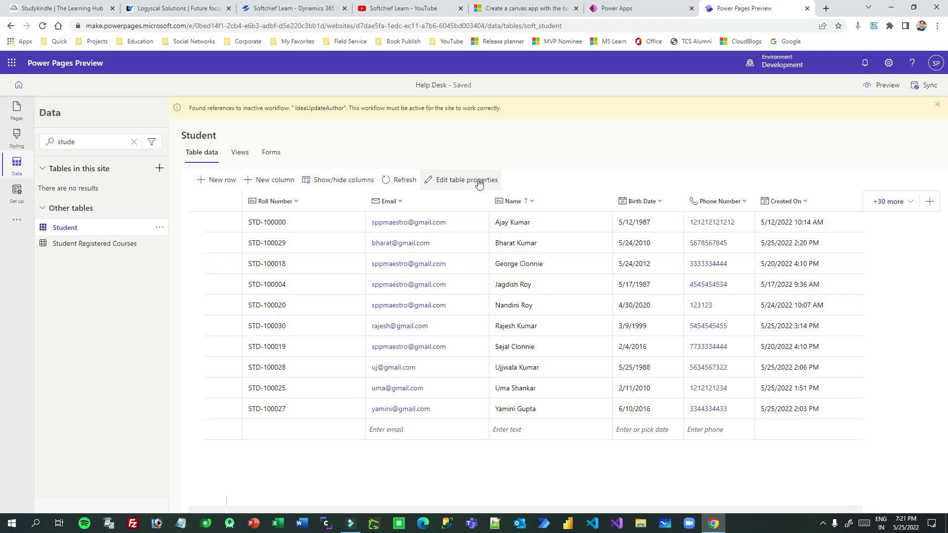
left_click(909, 202)
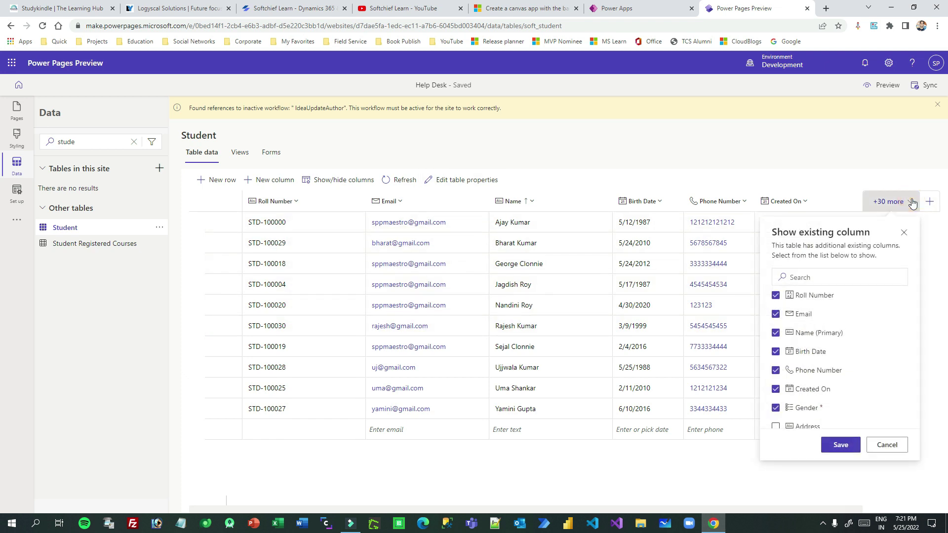
key("Escape")
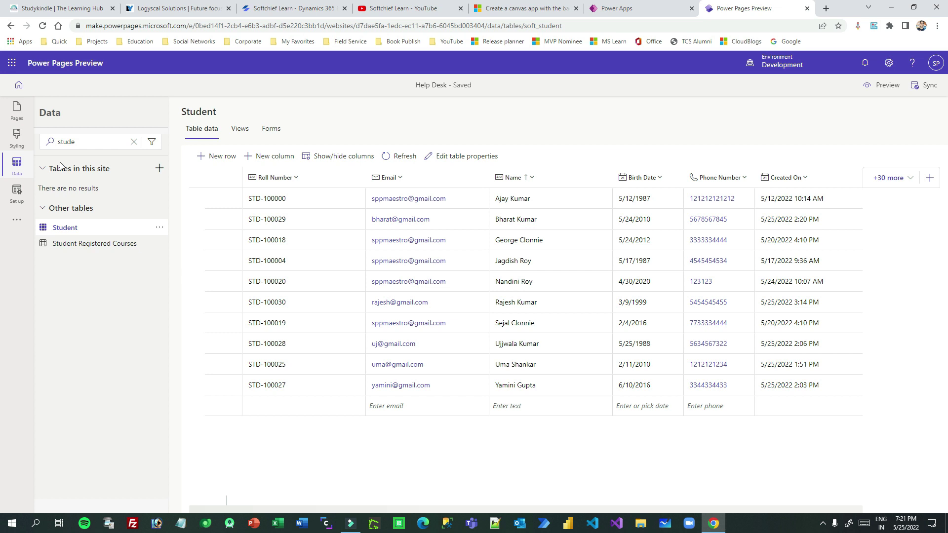
left_click(14, 192)
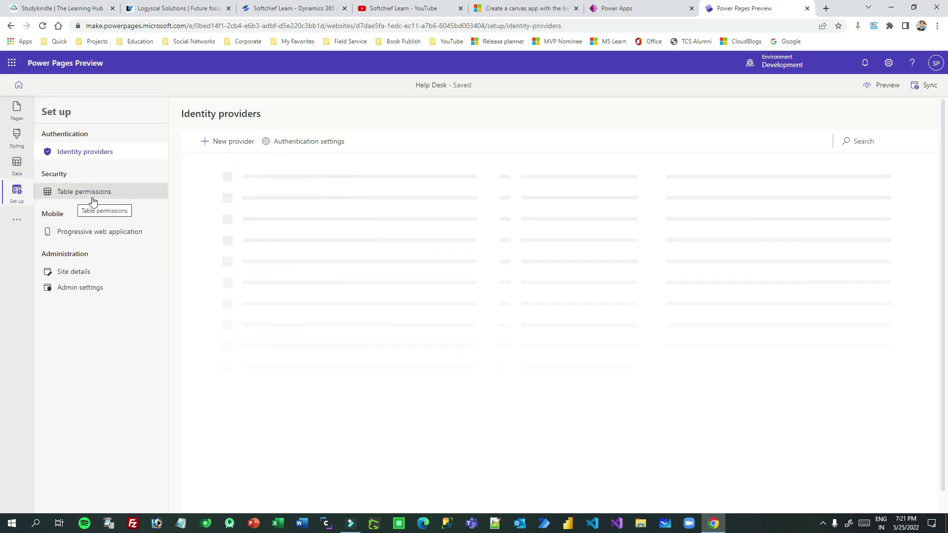
Review the Identity providers list, then open Table permissions showing the Feedback permission.
left_click_drag(56, 135, 102, 142)
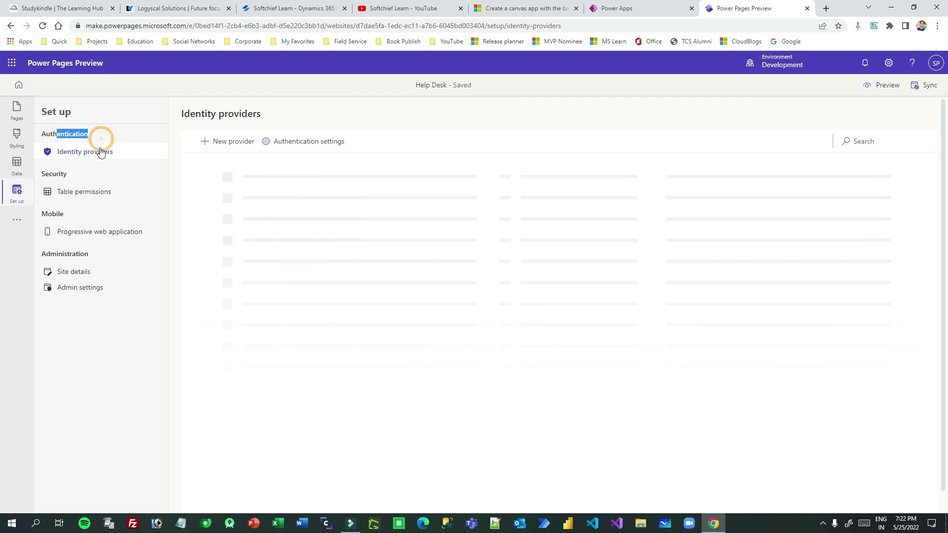
left_click(101, 149)
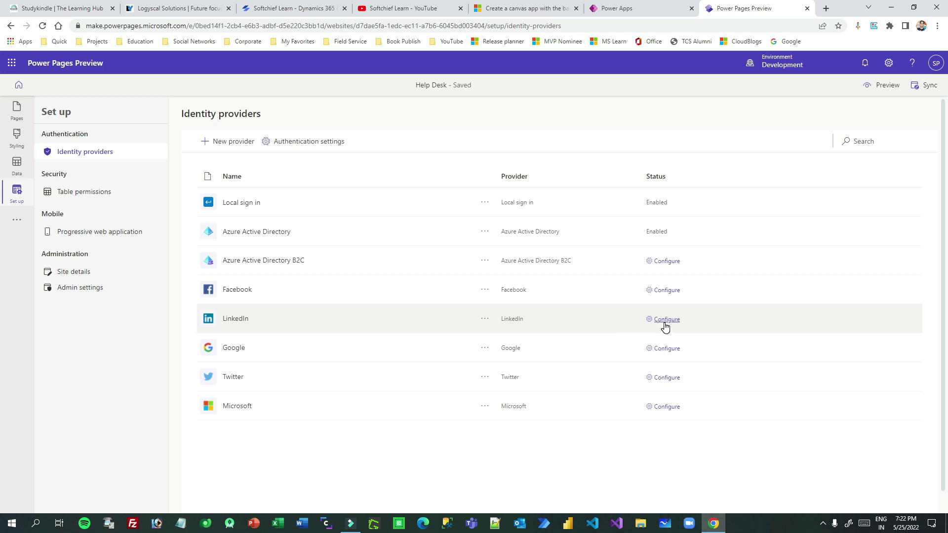
left_click(84, 192)
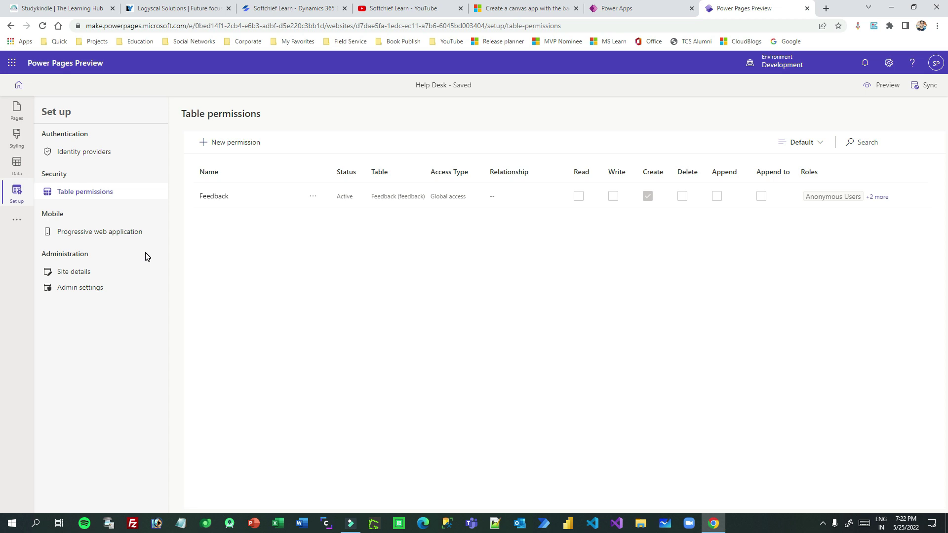
Look over the Progressive web application, Site details and Admin settings pages.
left_click(99, 233)
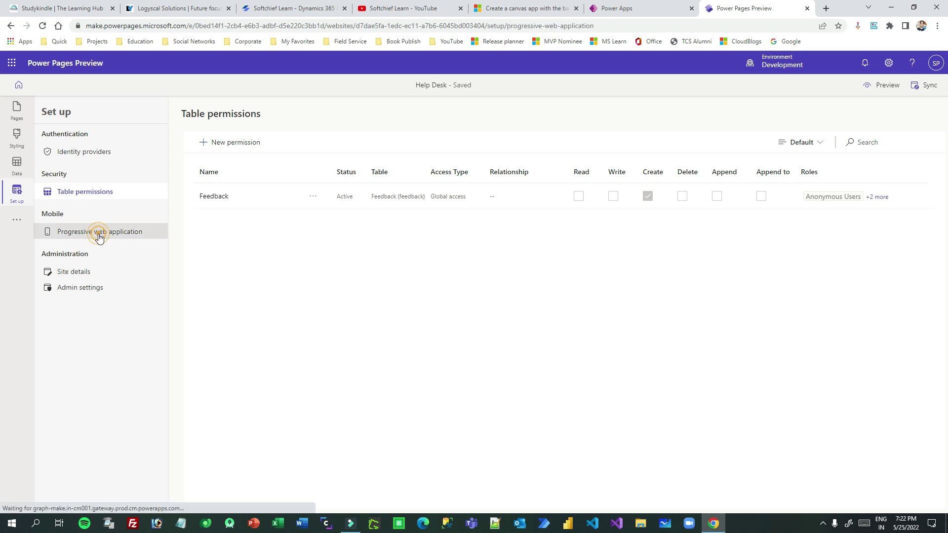
left_click(80, 275)
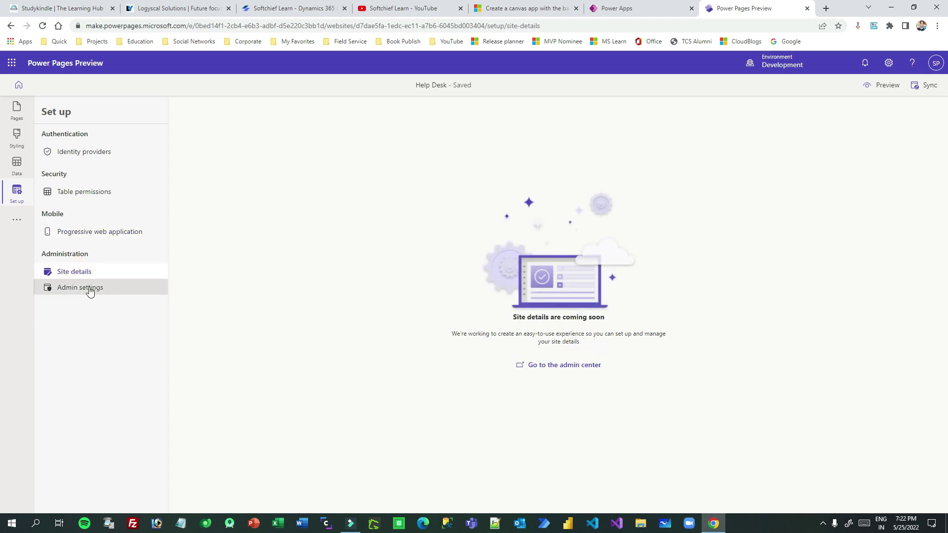
left_click(86, 289)
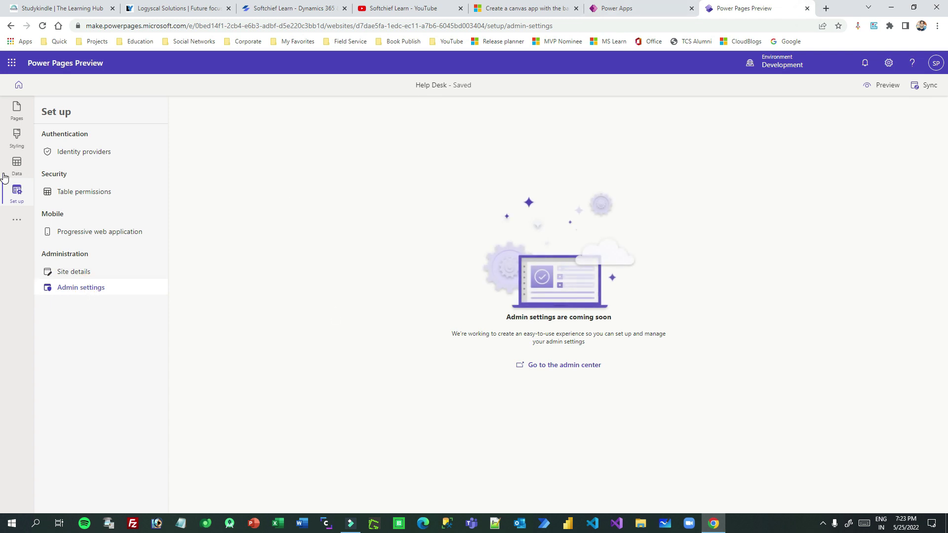
Start an automated Flow in a new tab, return to the Help Desk editor, and open Styling.
left_click(16, 220)
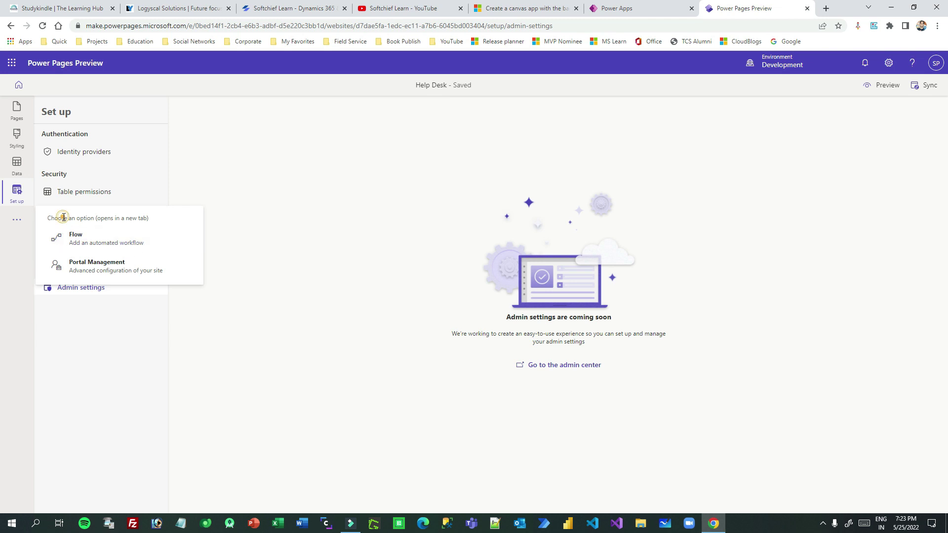
left_click(110, 245)
left_click(645, 9)
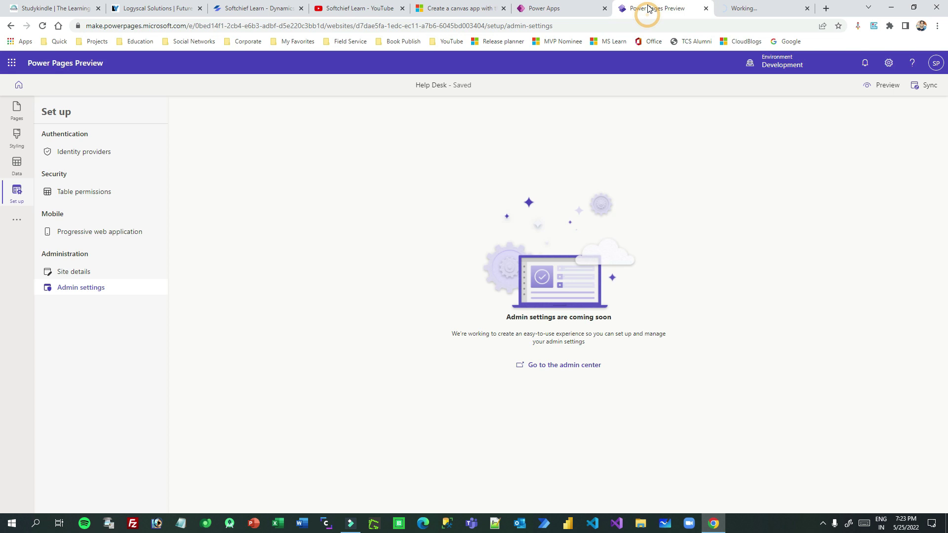
left_click(18, 225)
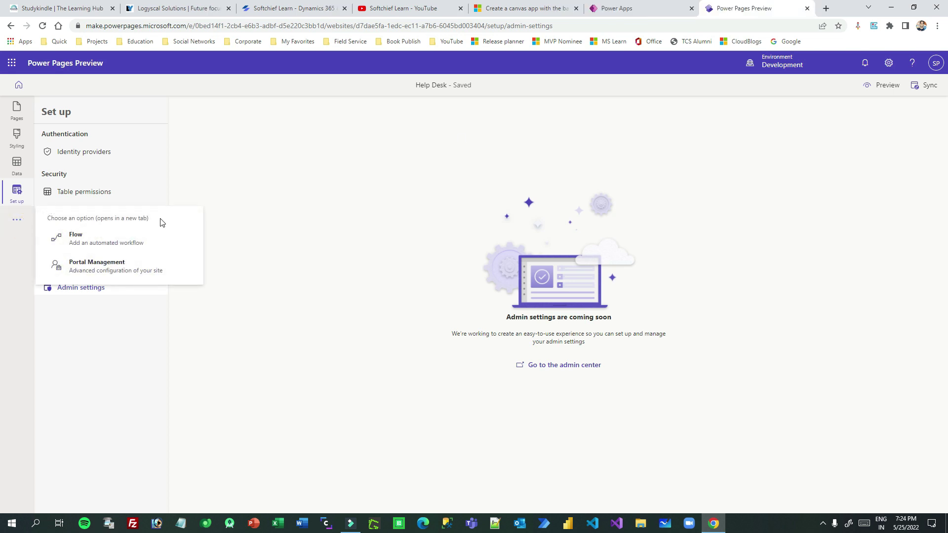
left_click(17, 136)
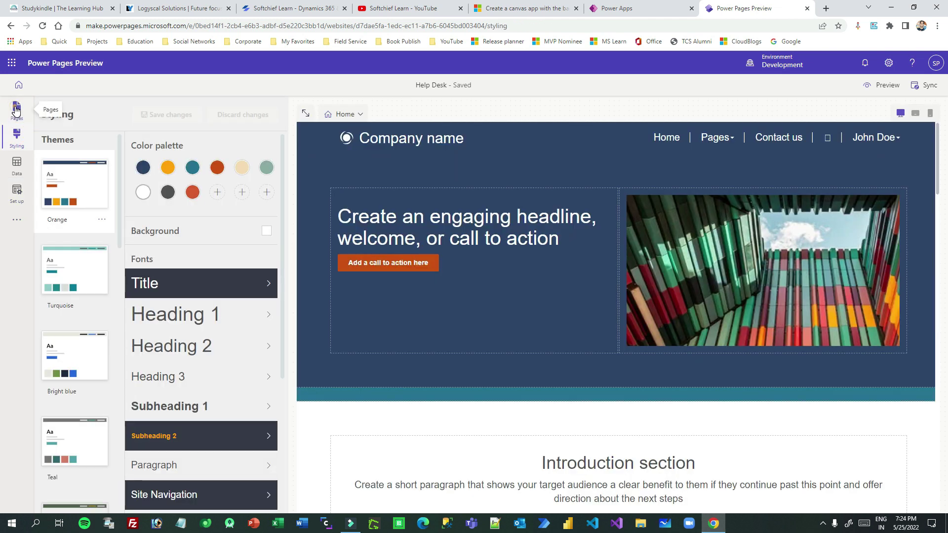
Open the Home page in the Pages workspace and select the hero headline text.
left_click(16, 110)
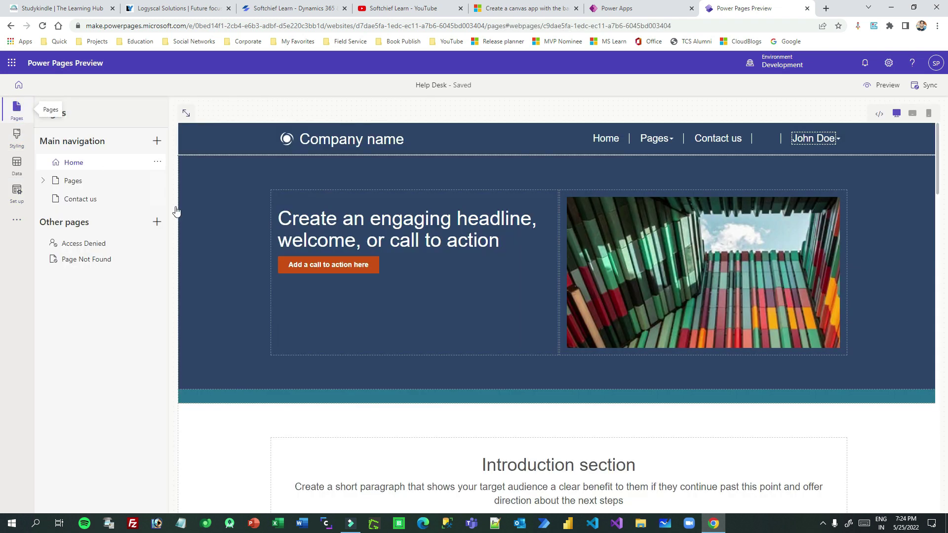
left_click(326, 218)
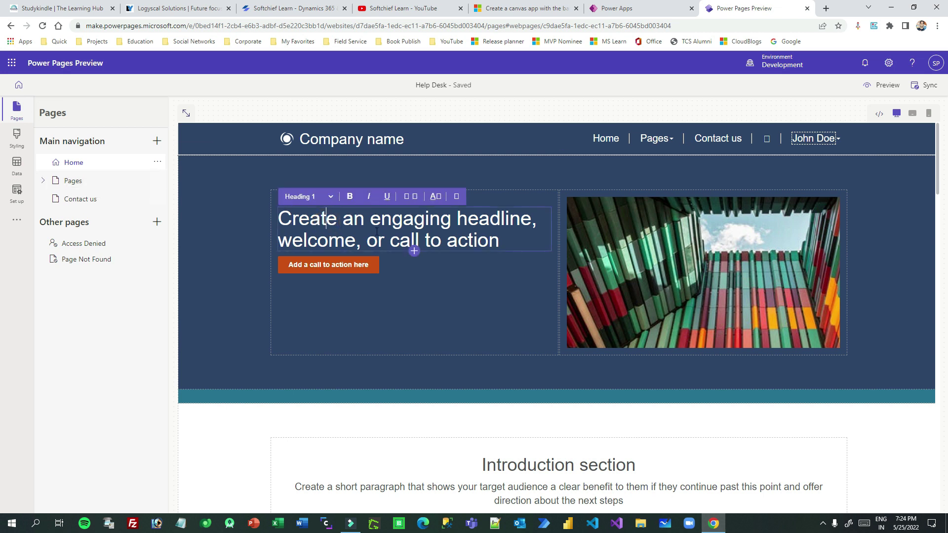
triple_click(410, 220)
left_click(441, 219)
Select the Company name text and check the logo image's alignment and more-actions options.
left_click(343, 141)
triple_click(366, 139)
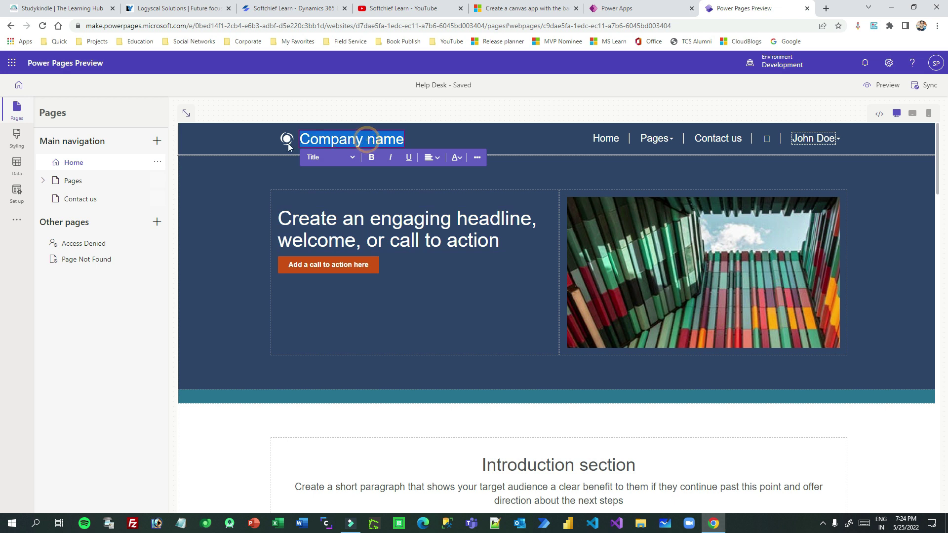
left_click(287, 143)
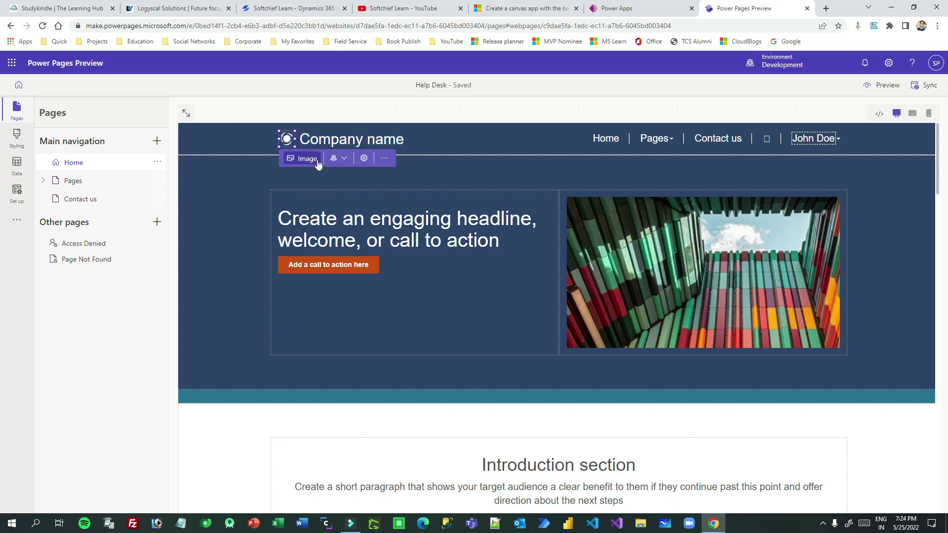
left_click(338, 158)
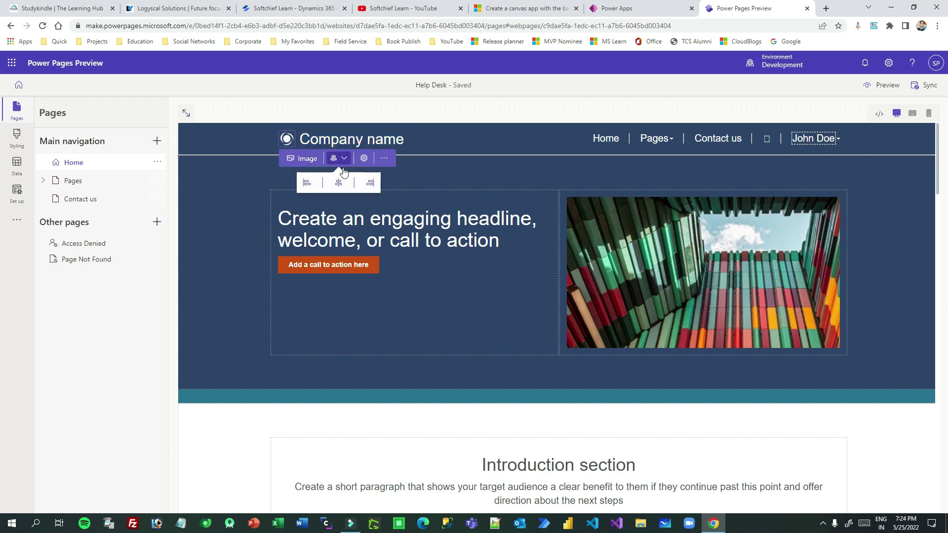
left_click(384, 158)
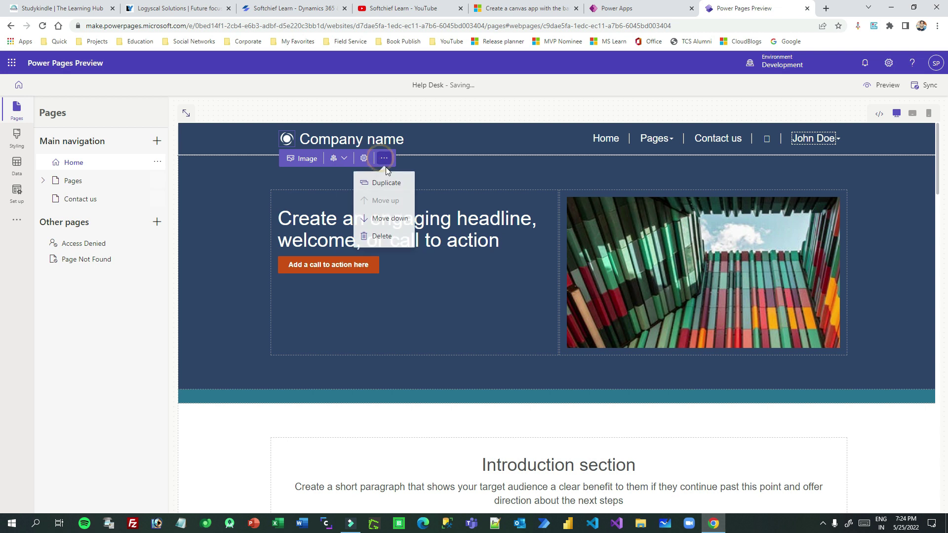
left_click(376, 139)
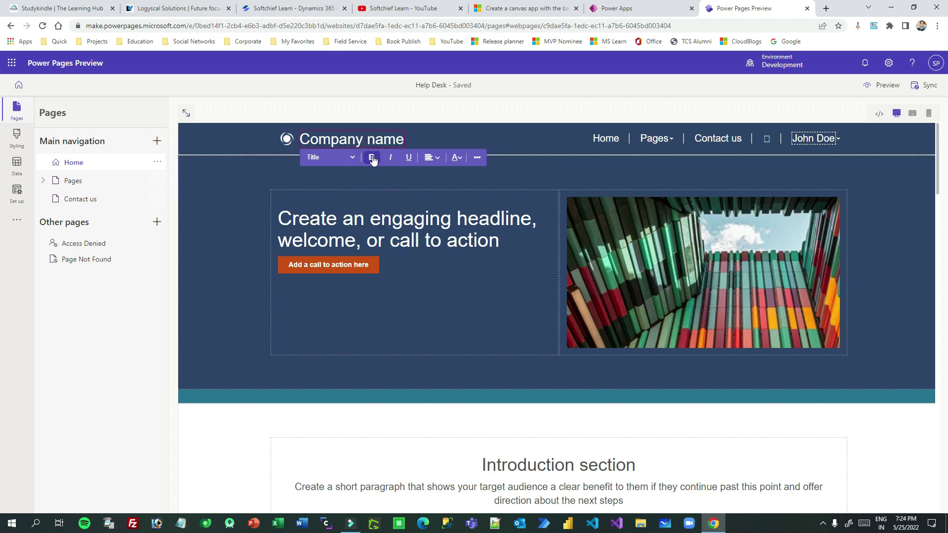
Apply the Heading 1 style to the Company name header text.
left_click(349, 157)
left_click(343, 176)
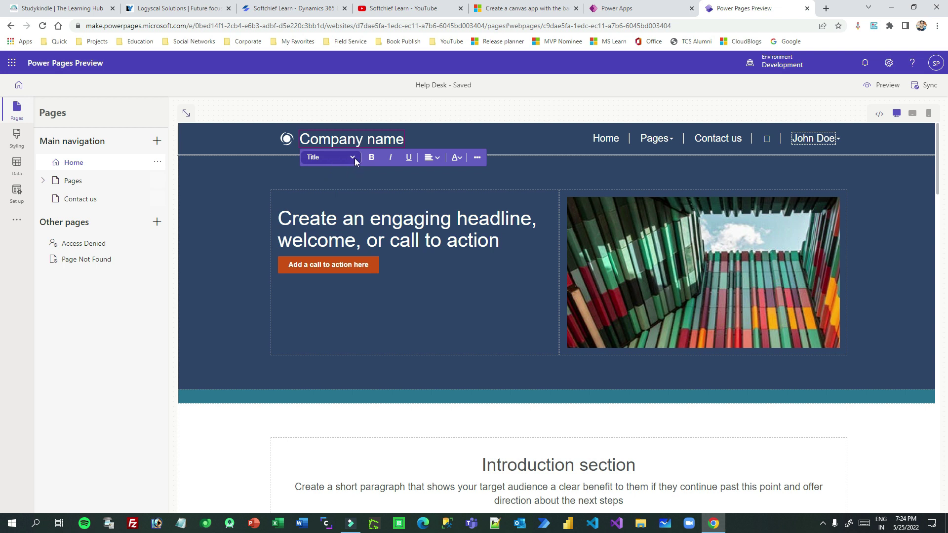
left_click(372, 140)
left_click(352, 159)
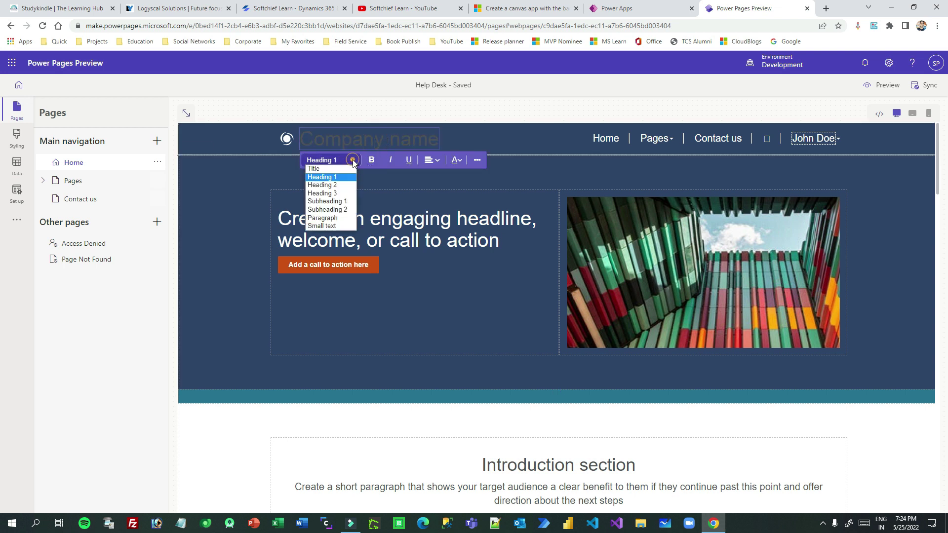
left_click(326, 177)
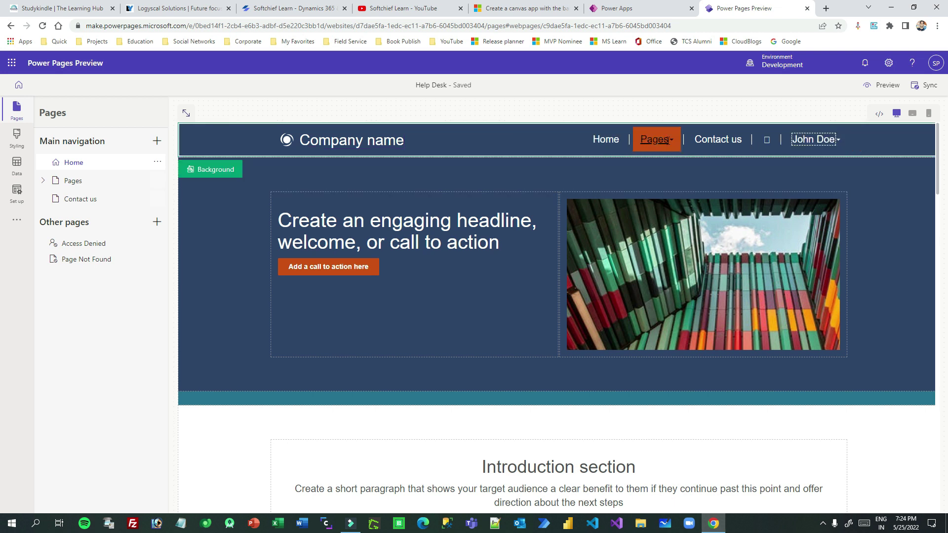
left_click(213, 169)
left_click(210, 200)
left_click(231, 200)
left_click(213, 170)
left_click(169, 200)
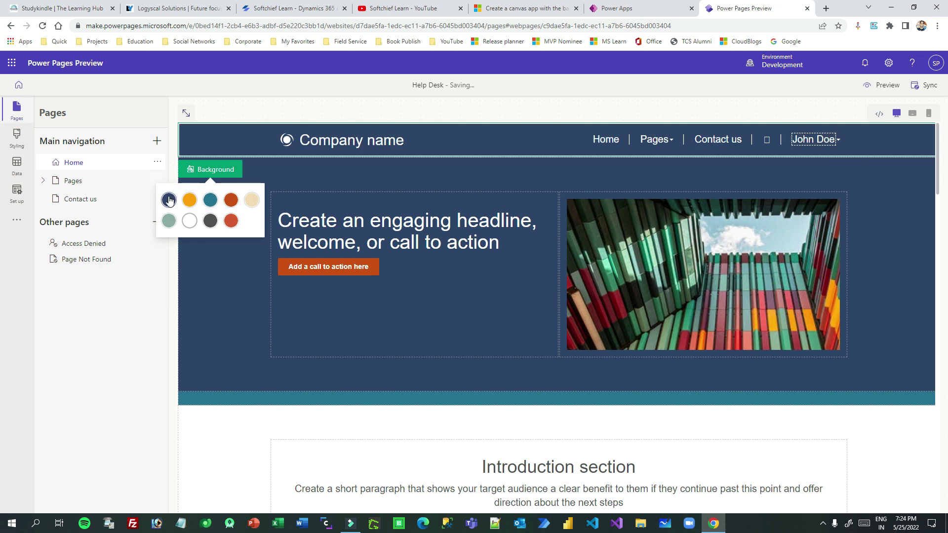
left_click(229, 173)
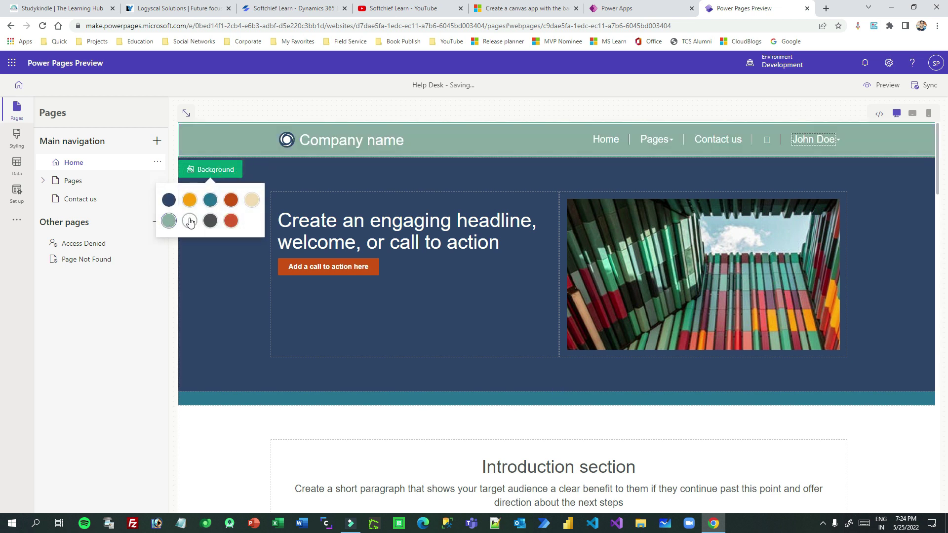
left_click(170, 199)
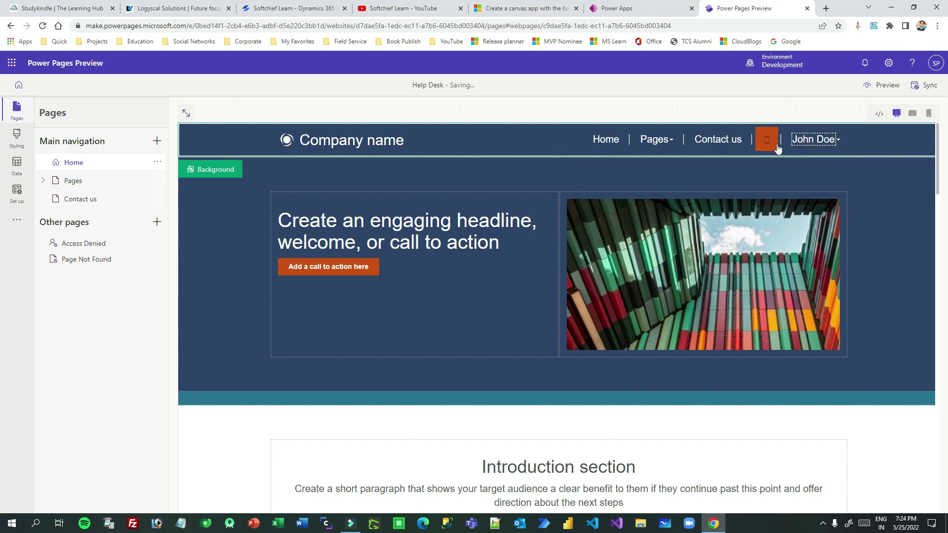
scroll(502, 254, "down", 4)
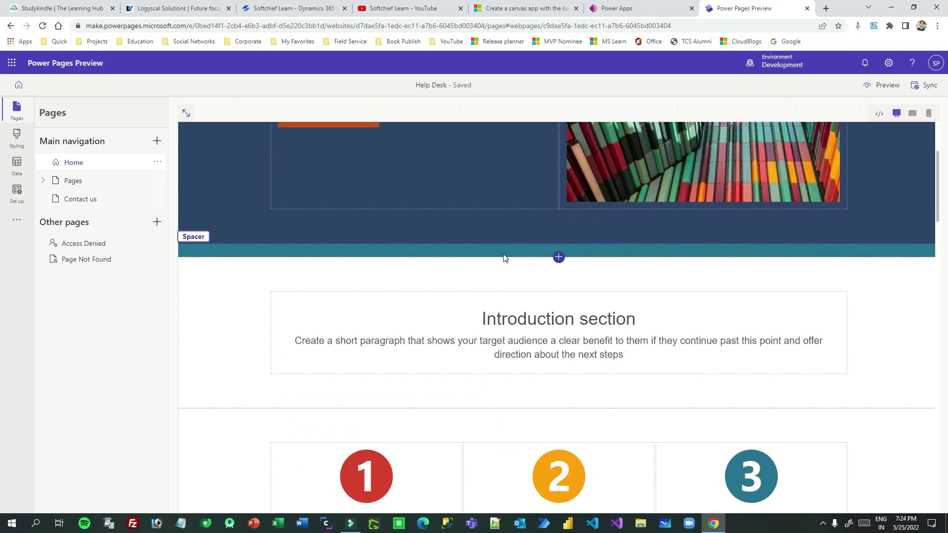
Insert a 1 Column section after the Introduction section and add a video component to it.
left_click(563, 216)
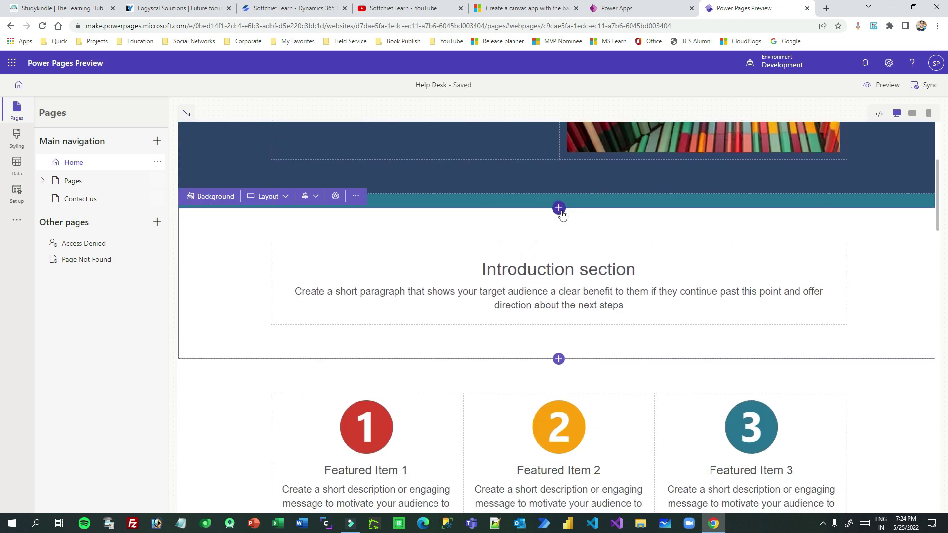
left_click(560, 210)
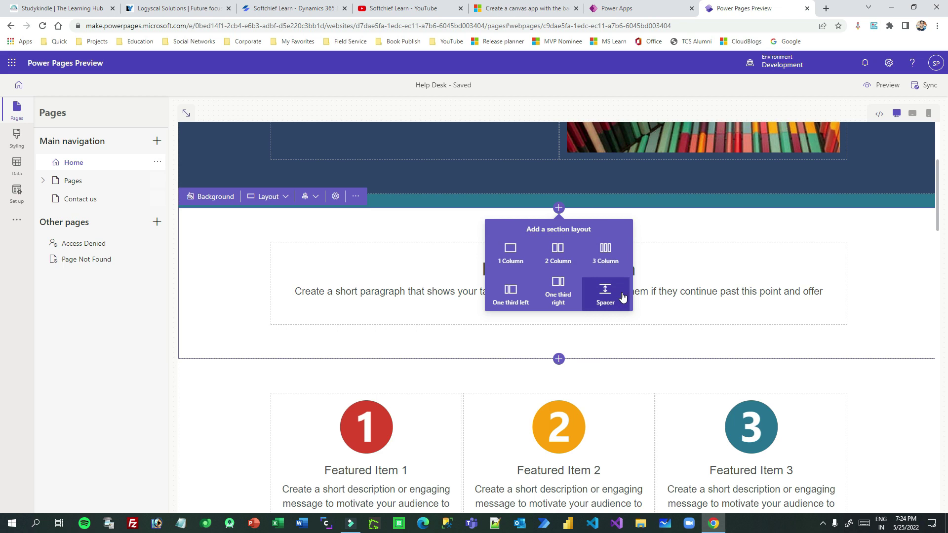
left_click(558, 359)
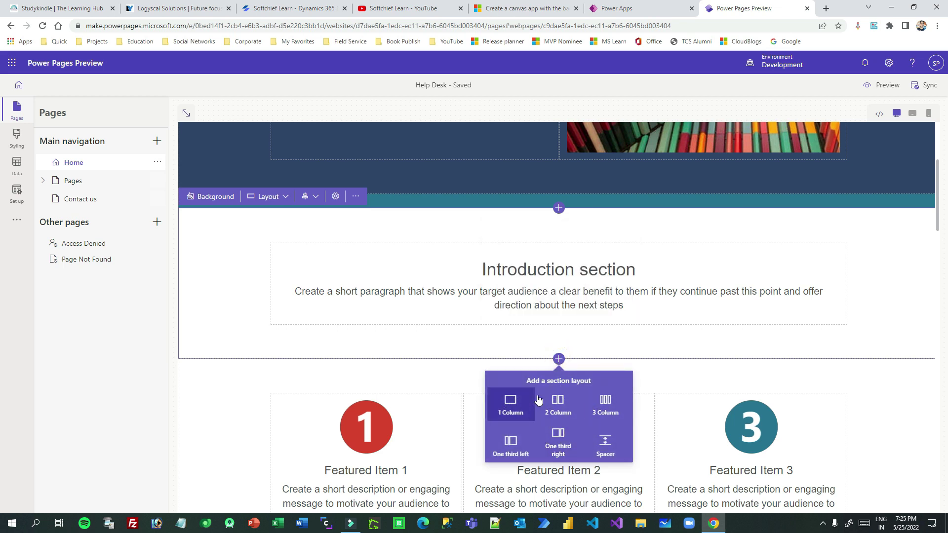
left_click(510, 405)
scroll(584, 315, "up", 3)
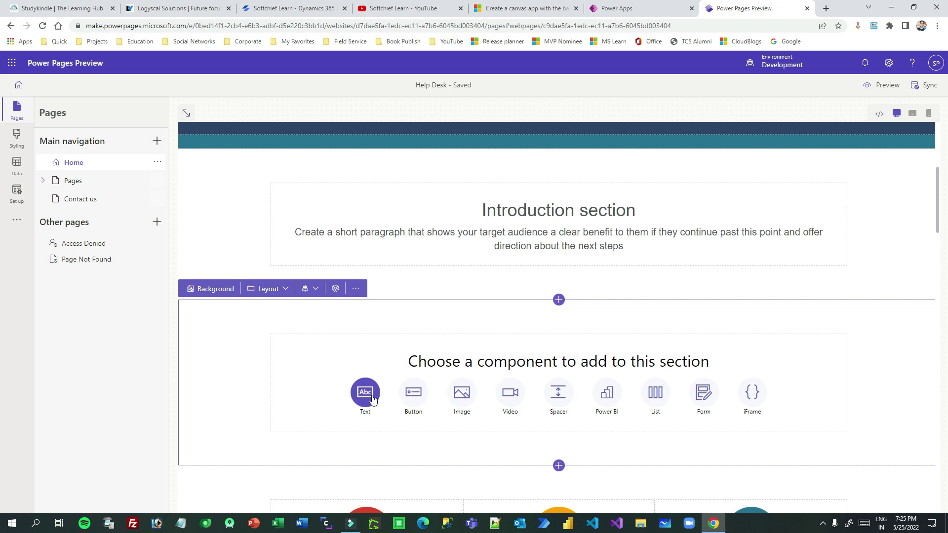
scroll(352, 295, "down", 2)
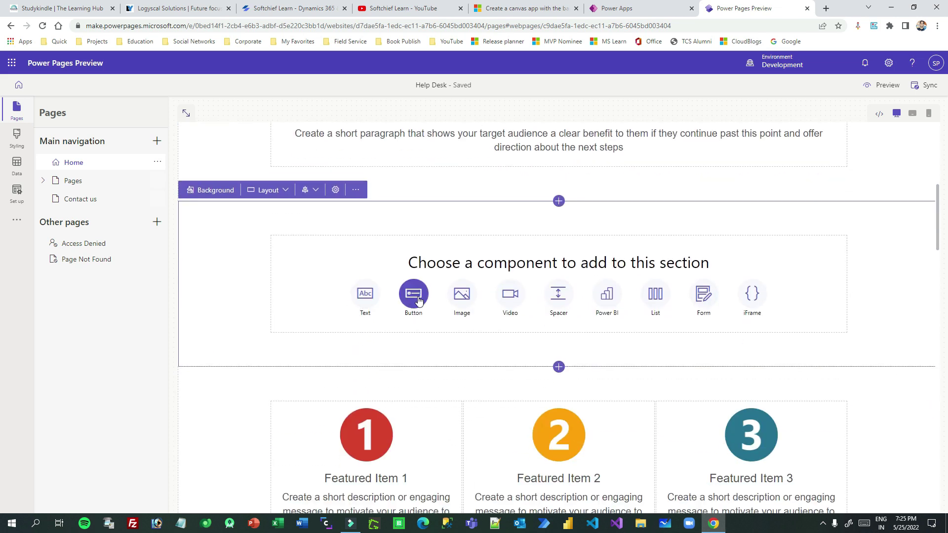
left_click(513, 295)
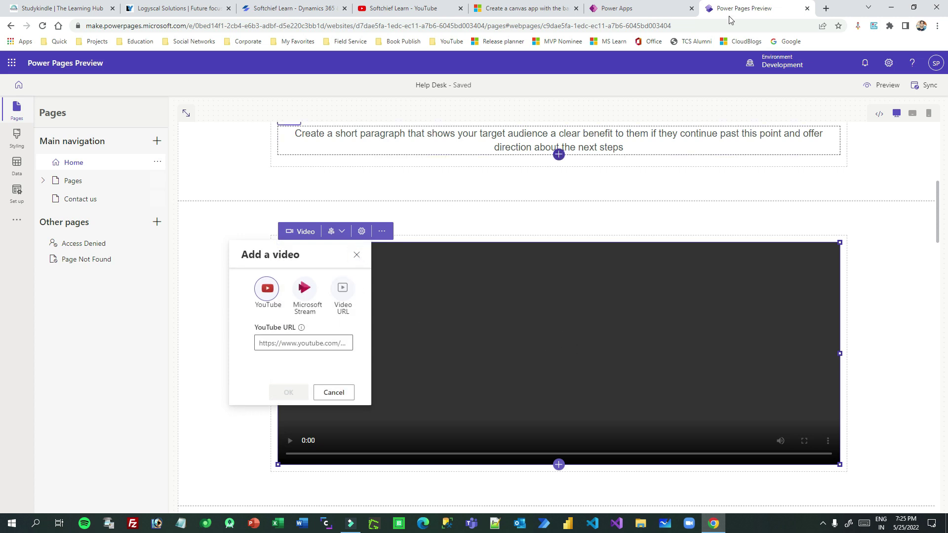
Paste the newest Softchief Learn upload's link as the YouTube URL and confirm the video embed.
left_click(410, 8)
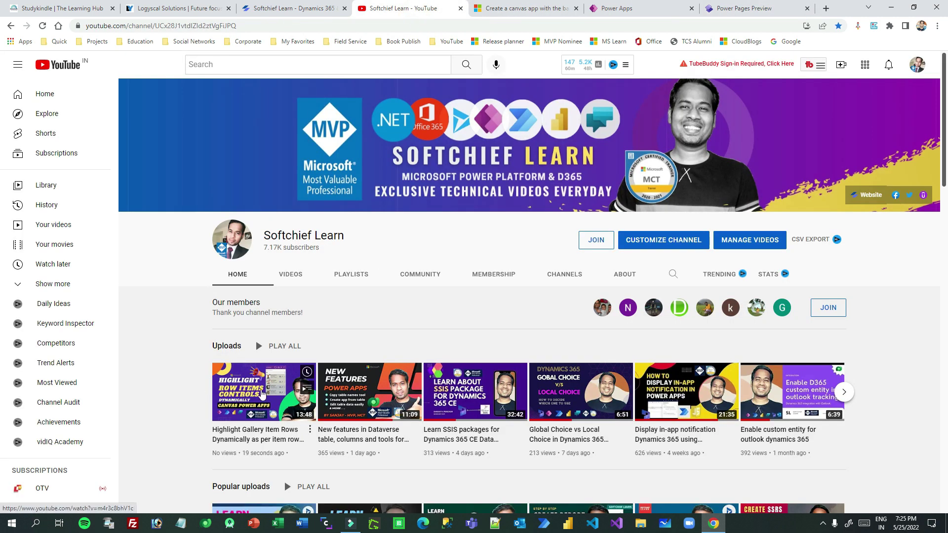
right_click(262, 394)
left_click(319, 303)
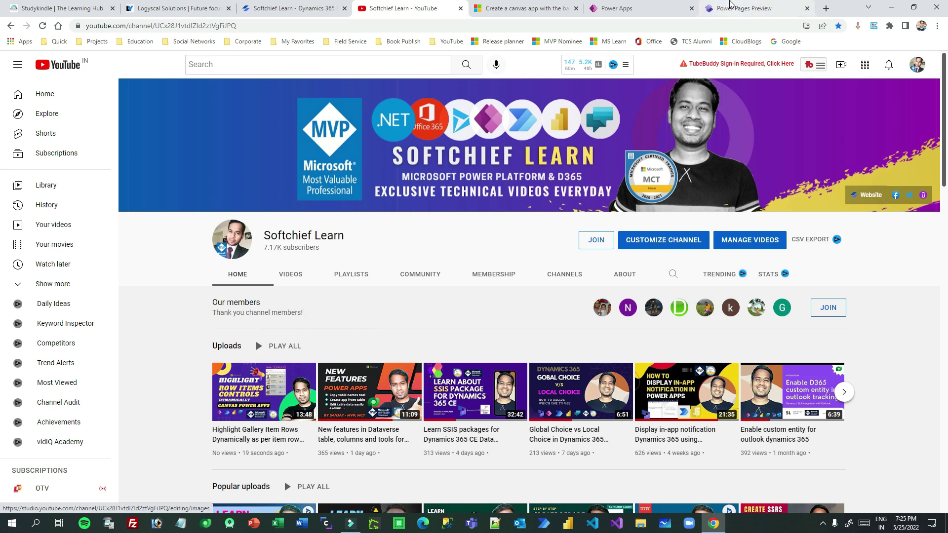
left_click(730, 6)
left_click(302, 340)
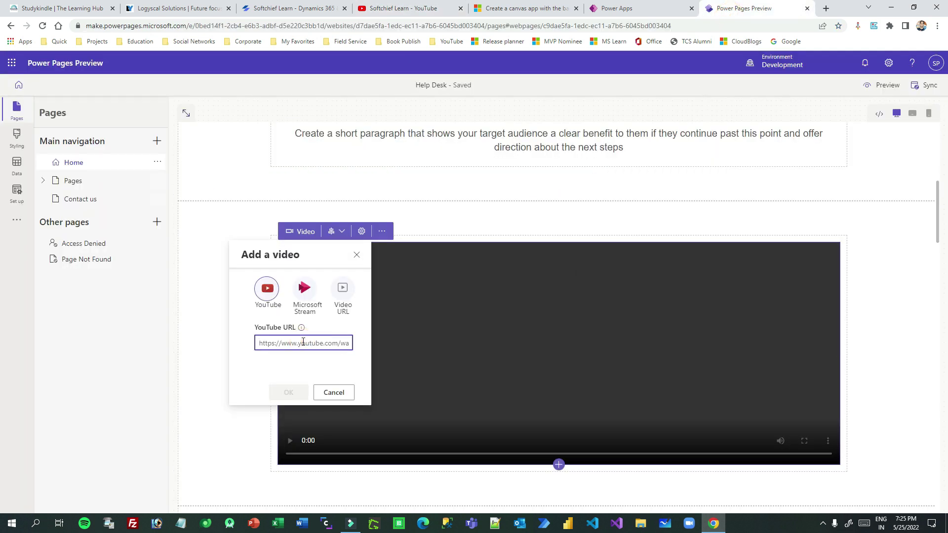
key("ctrl+v")
left_click(301, 393)
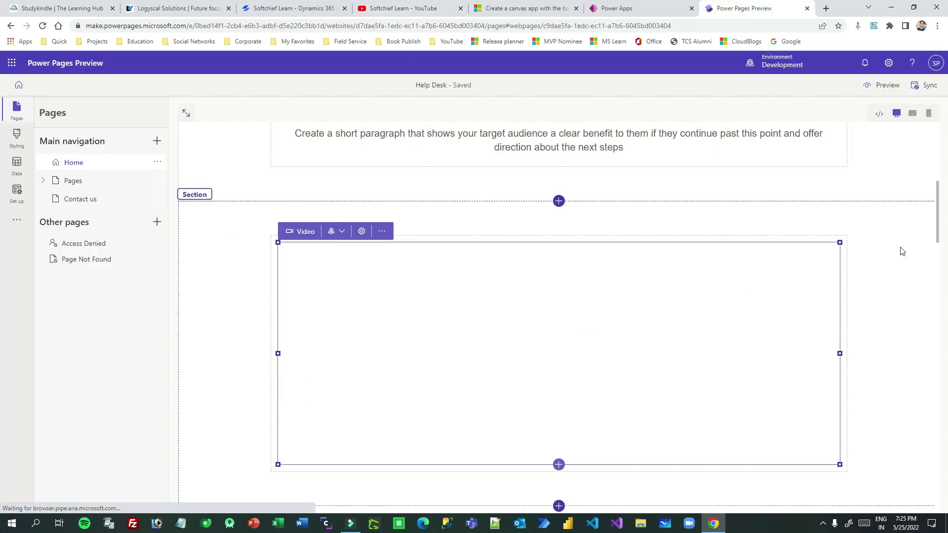
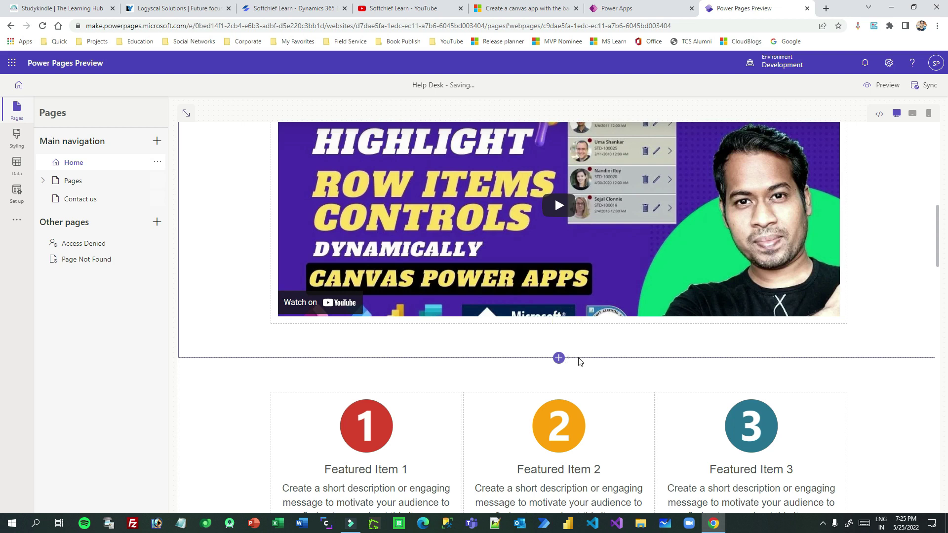
scroll(436, 202, "up", 3)
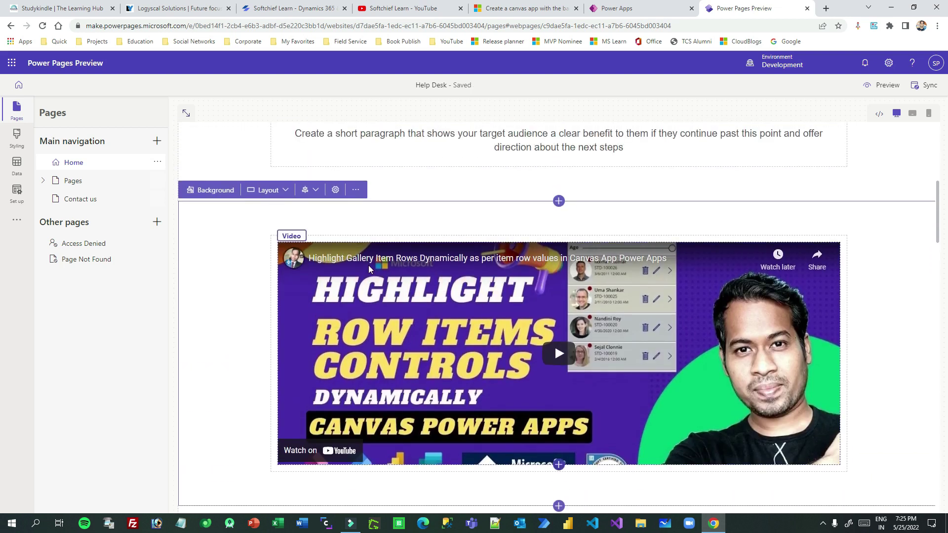
left_click(291, 236)
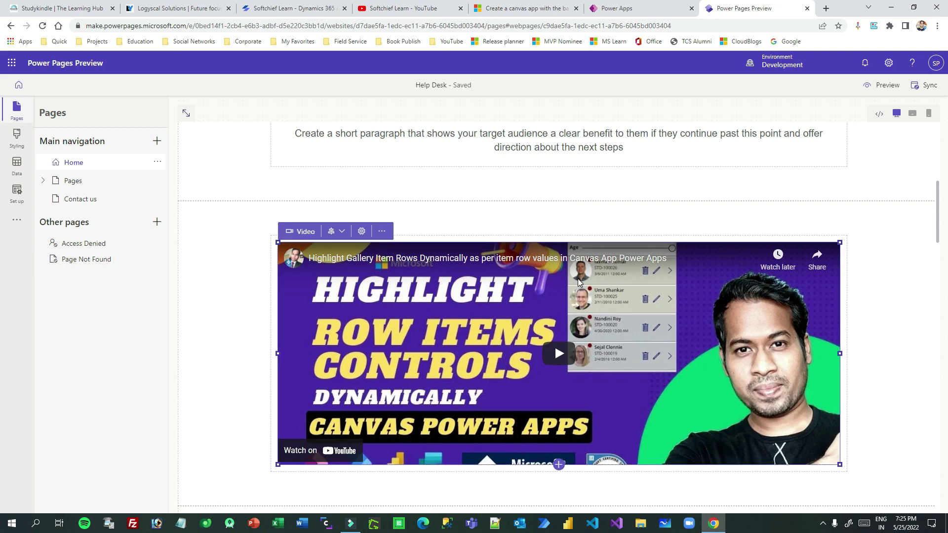
left_click(362, 232)
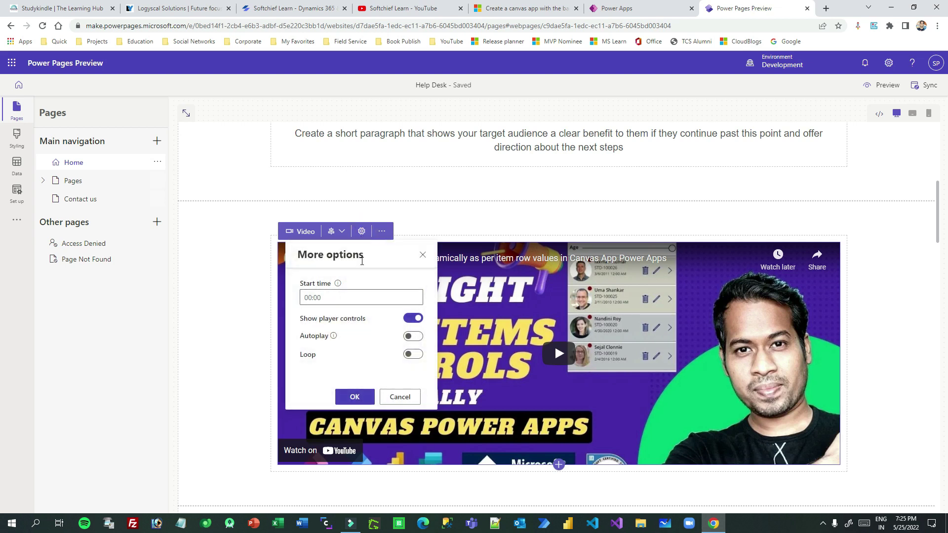
left_click(382, 232)
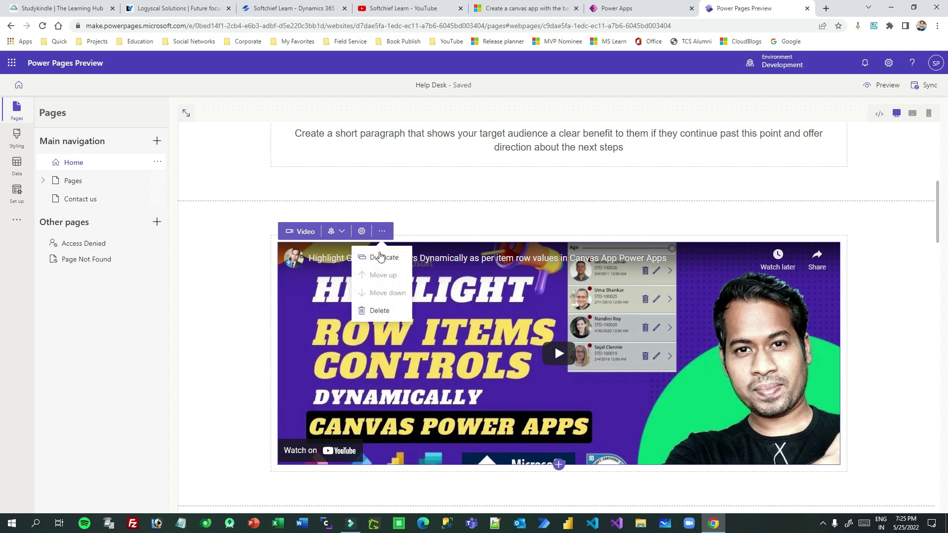
left_click(301, 231)
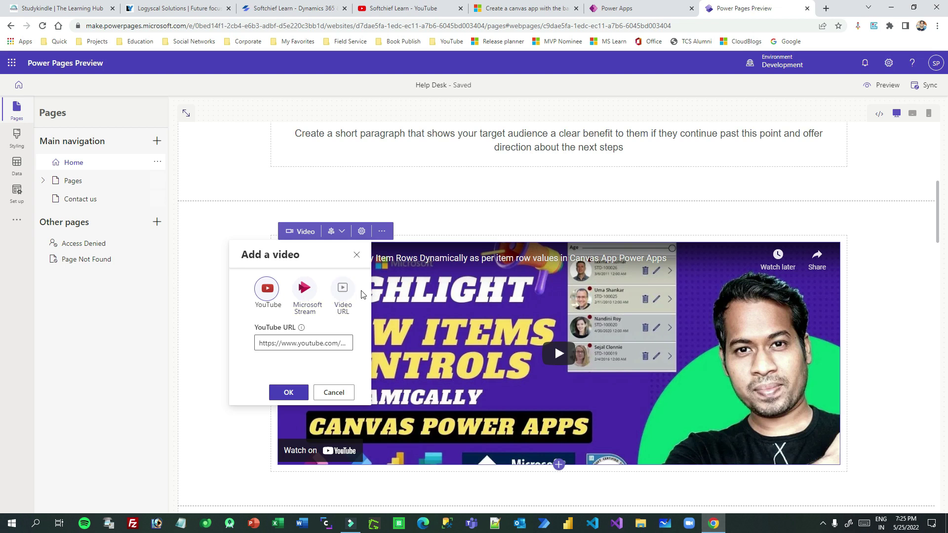
left_click(357, 255)
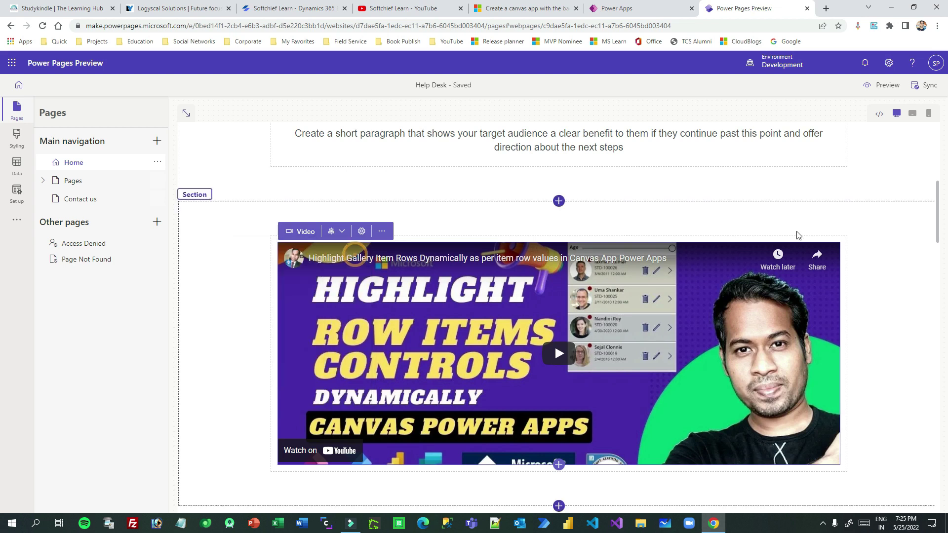
scroll(872, 263, "up", 3)
scroll(872, 262, "down", 6)
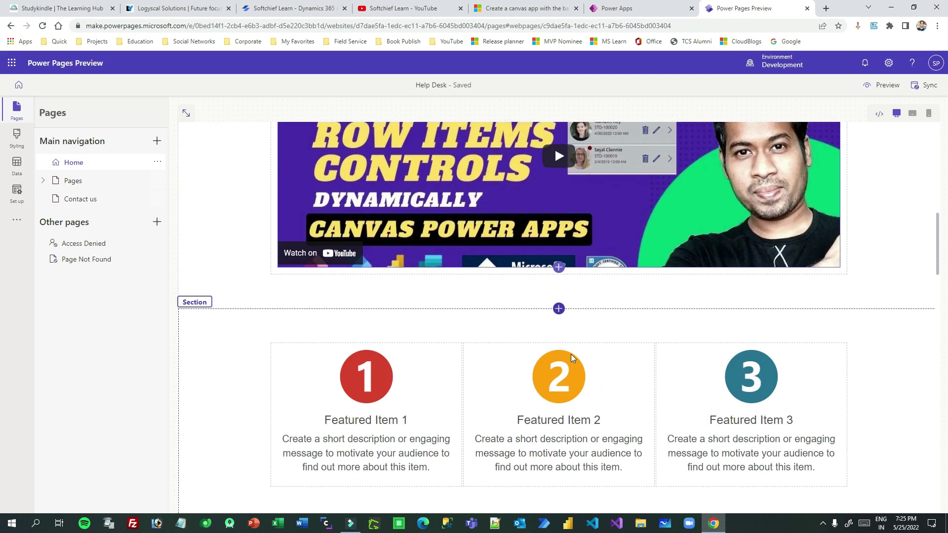
Insert a Spacer section below the video and give it a teal fill color.
left_click(558, 309)
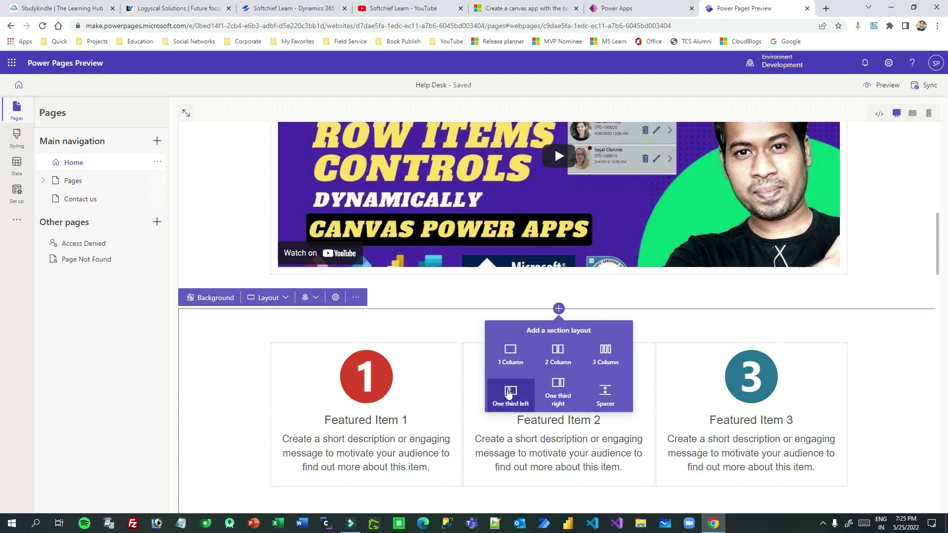
left_click(607, 394)
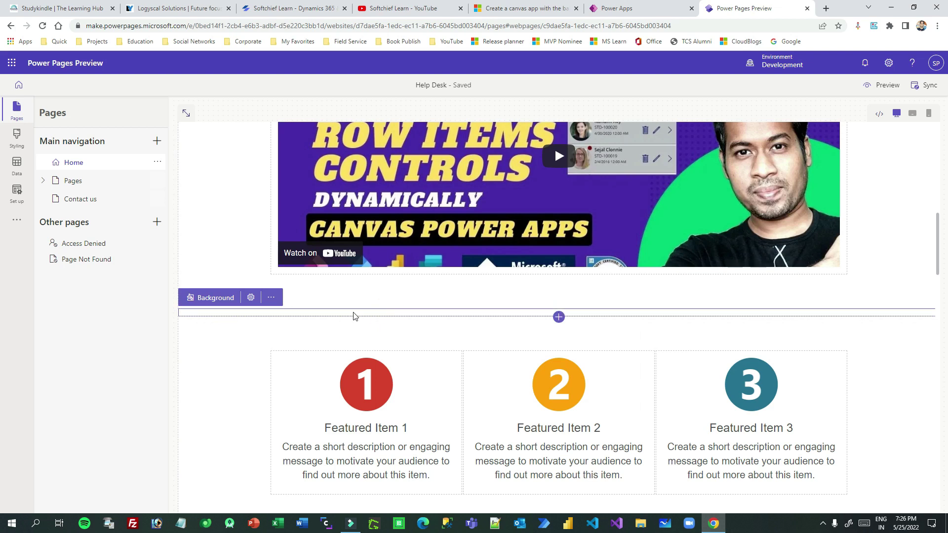
left_click(230, 298)
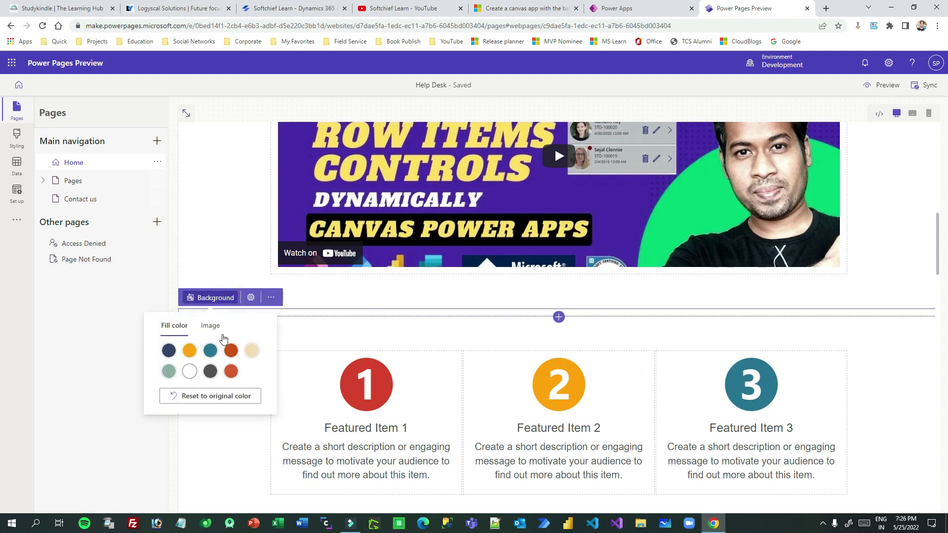
left_click(211, 351)
left_click(451, 347)
left_click(904, 381)
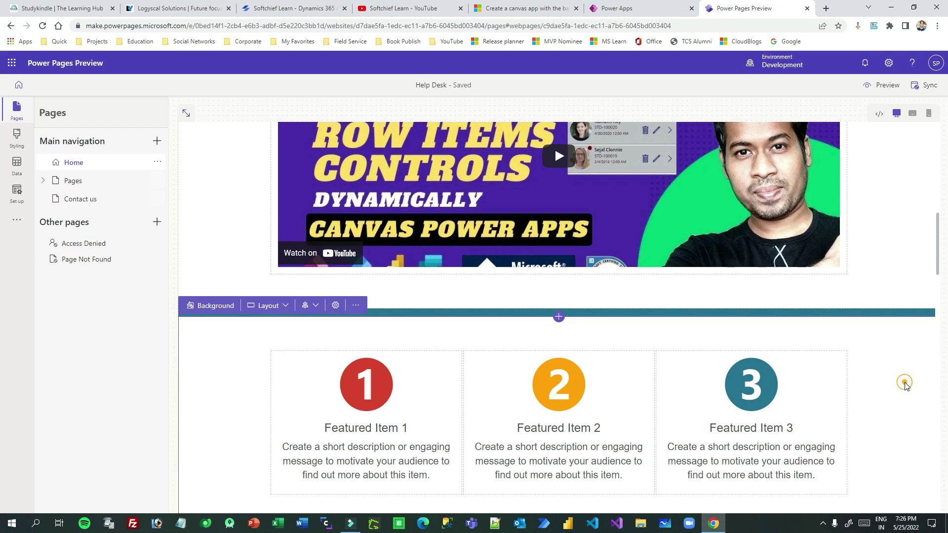
scroll(910, 345, "up", 1)
scroll(910, 287, "down", 4)
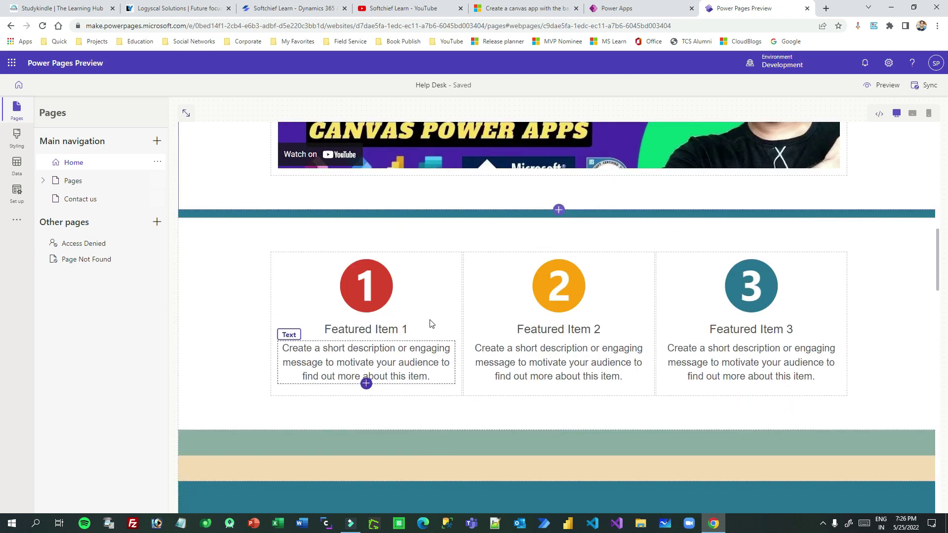
Insert a 3 Column section under the teal band with Geometric-4.png from the media library in column one.
left_click(559, 218)
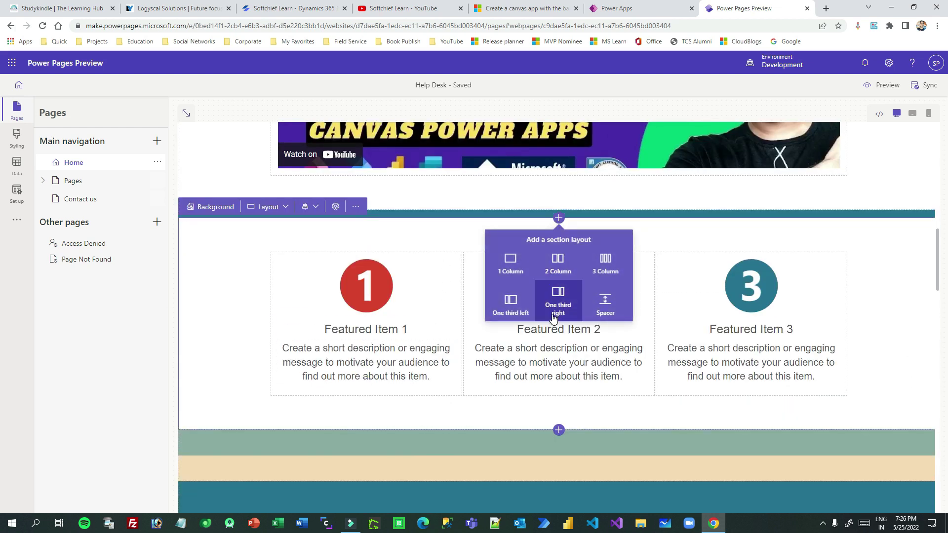
left_click(612, 267)
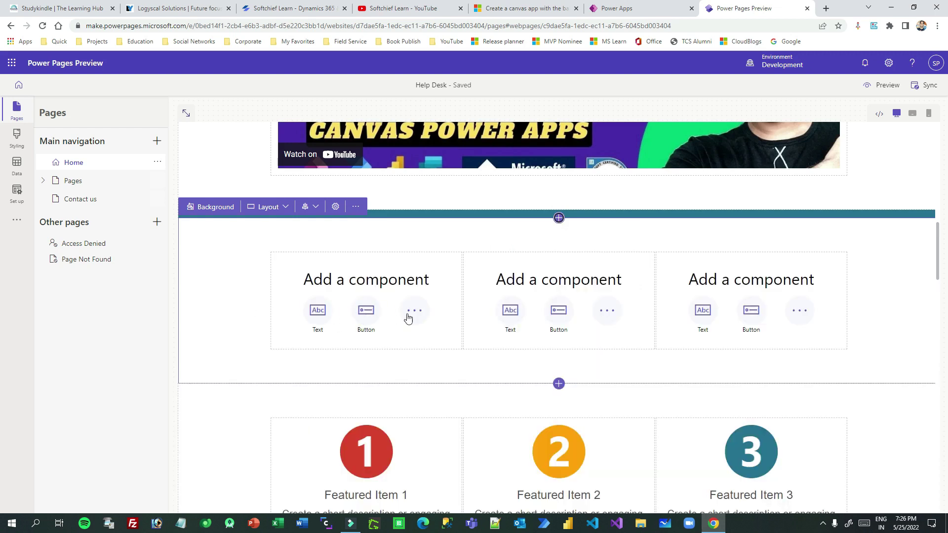
left_click(412, 312)
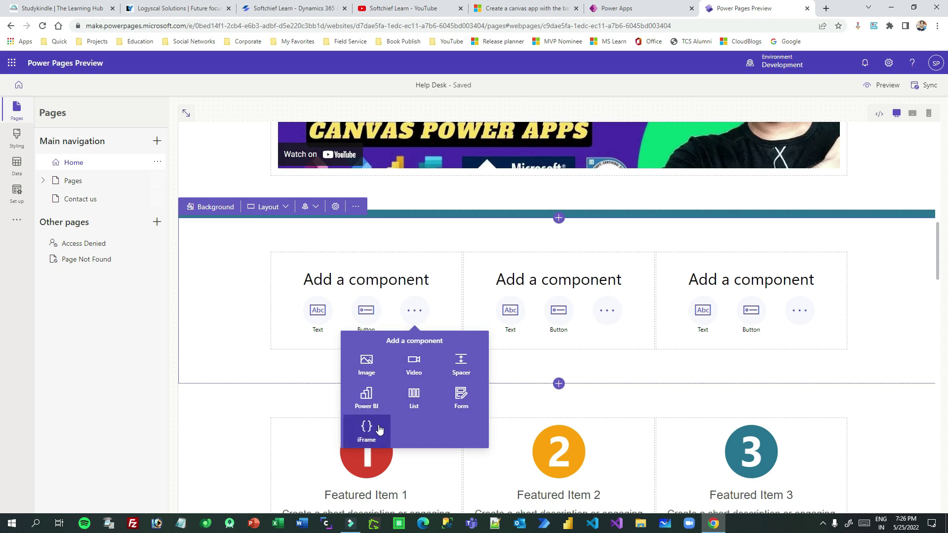
left_click(366, 360)
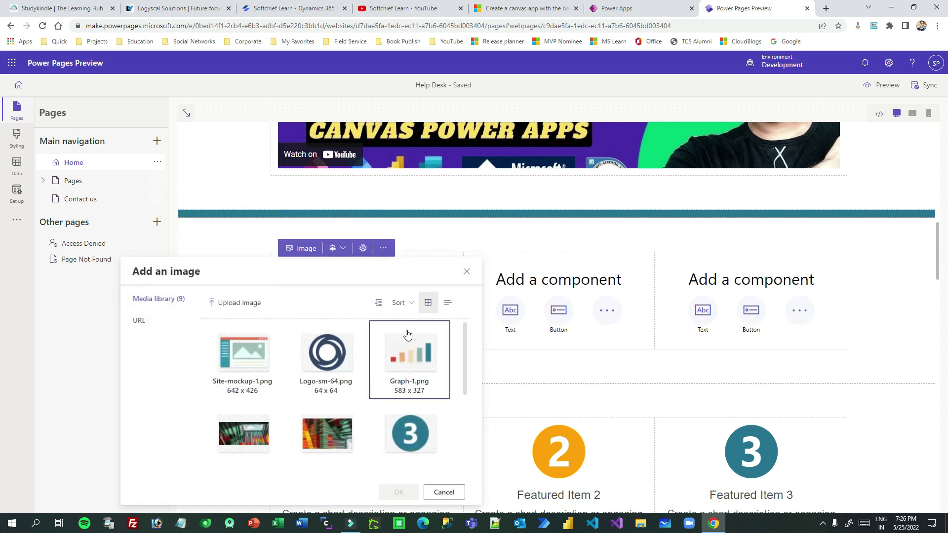
left_click(157, 327)
left_click(173, 300)
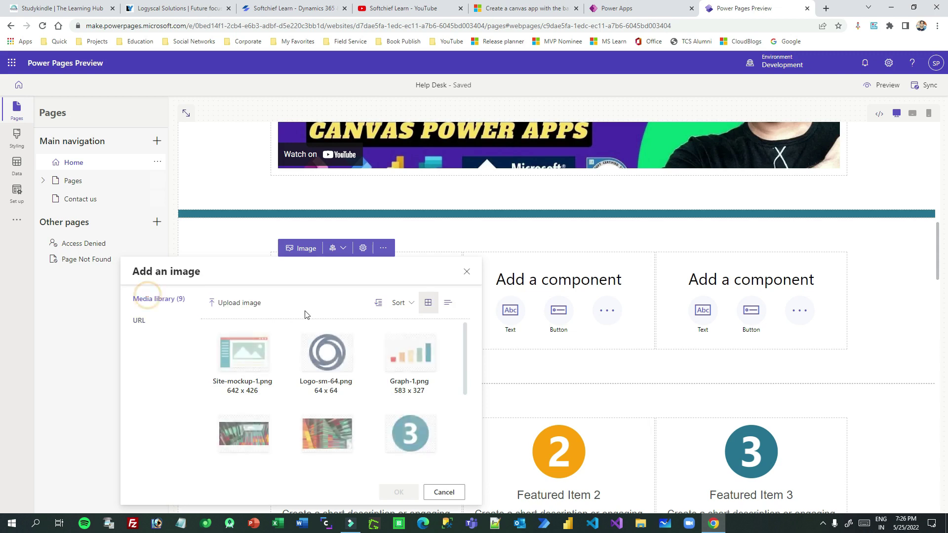
scroll(419, 365, "down", 2)
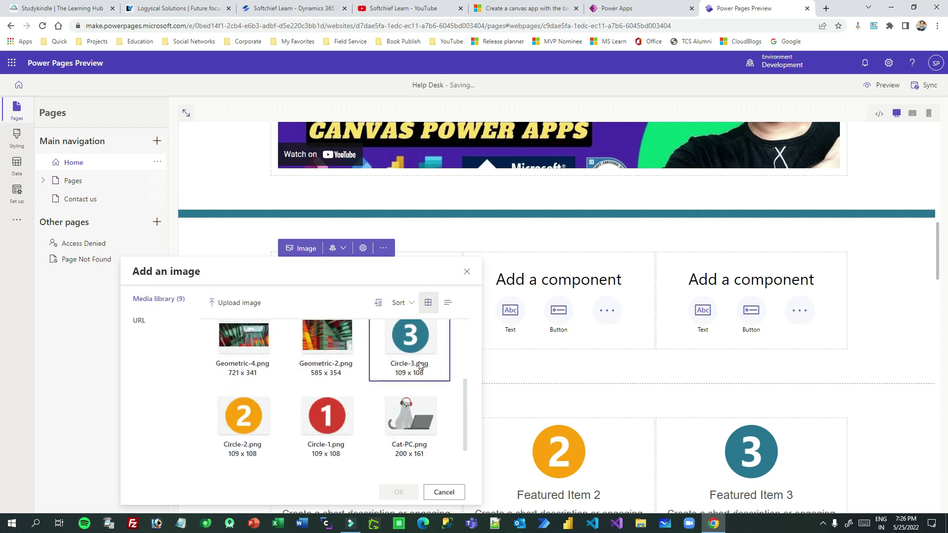
left_click(244, 341)
left_click(399, 492)
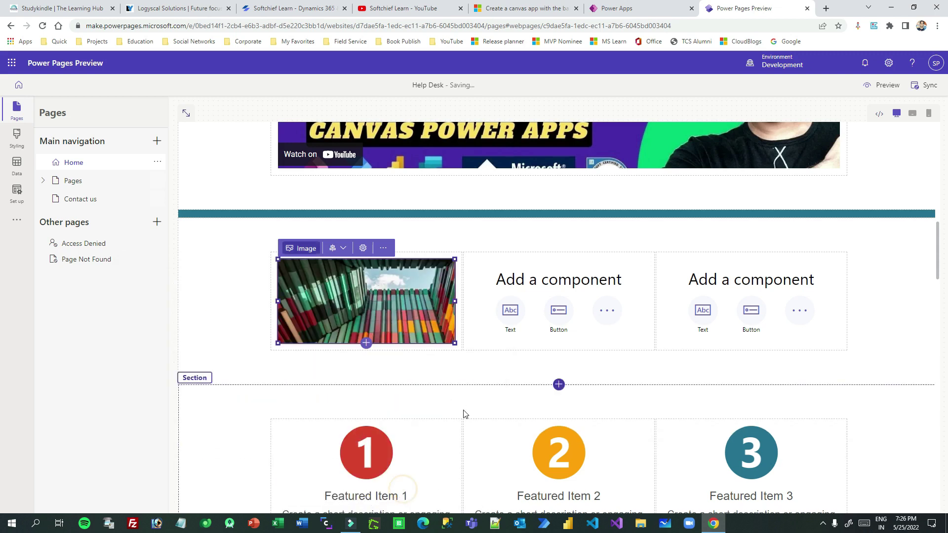
scroll(538, 353, "up", 1)
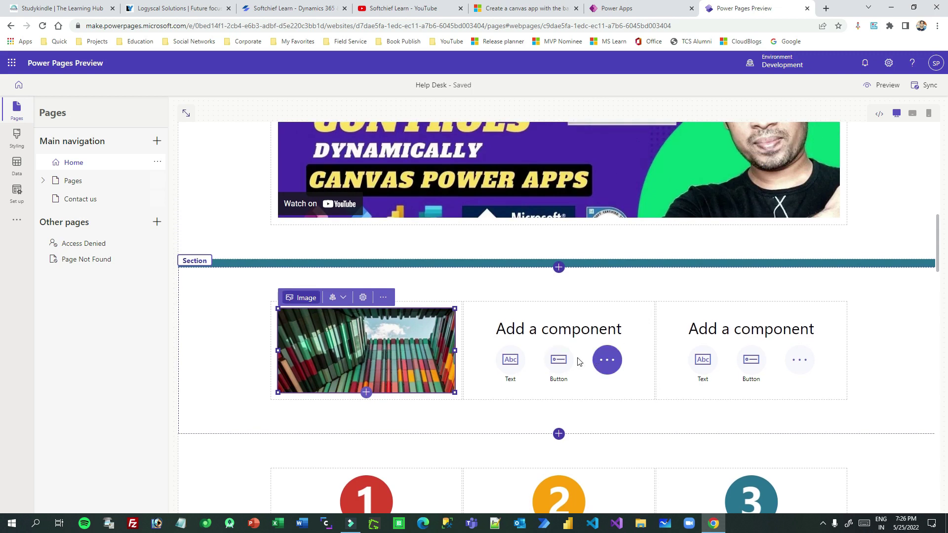
Add middle-column text: 'Hello! Welcome to Softchief Learn. The certified training center for Power Platform'.
left_click(510, 359)
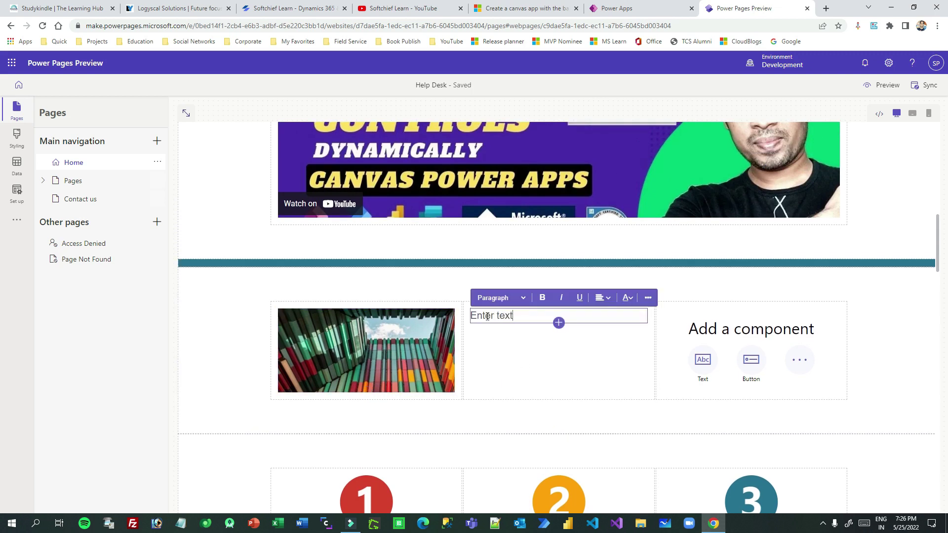
left_click(504, 319)
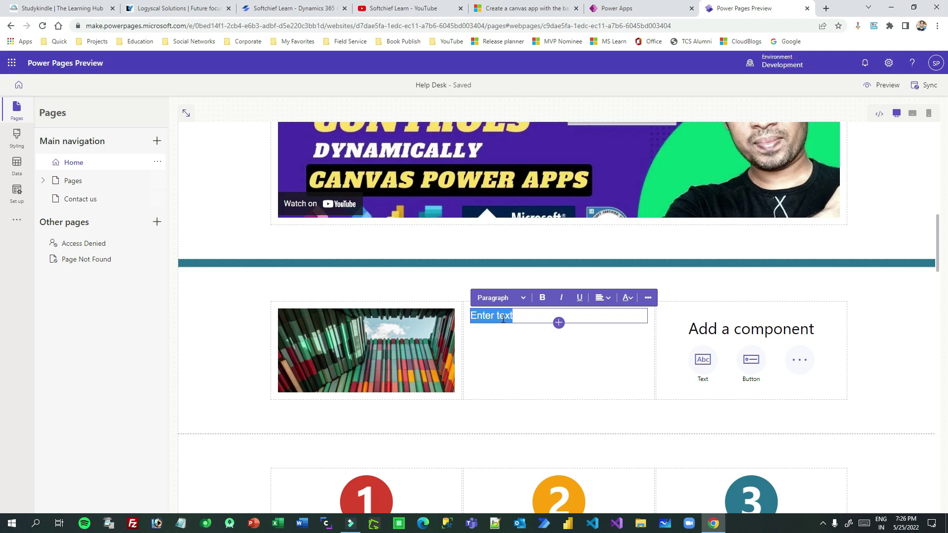
type("Hello! Welcome to Softchief Learn. The")
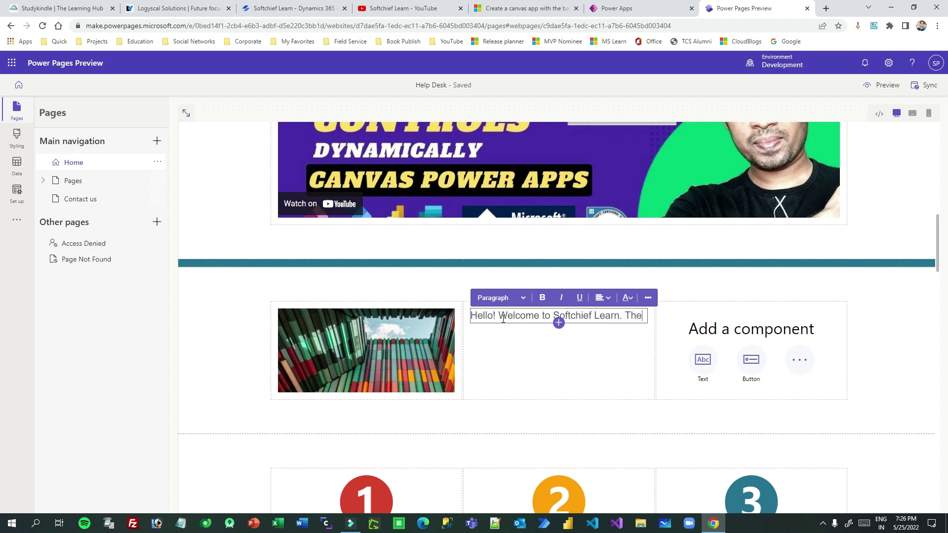
type("Powe")
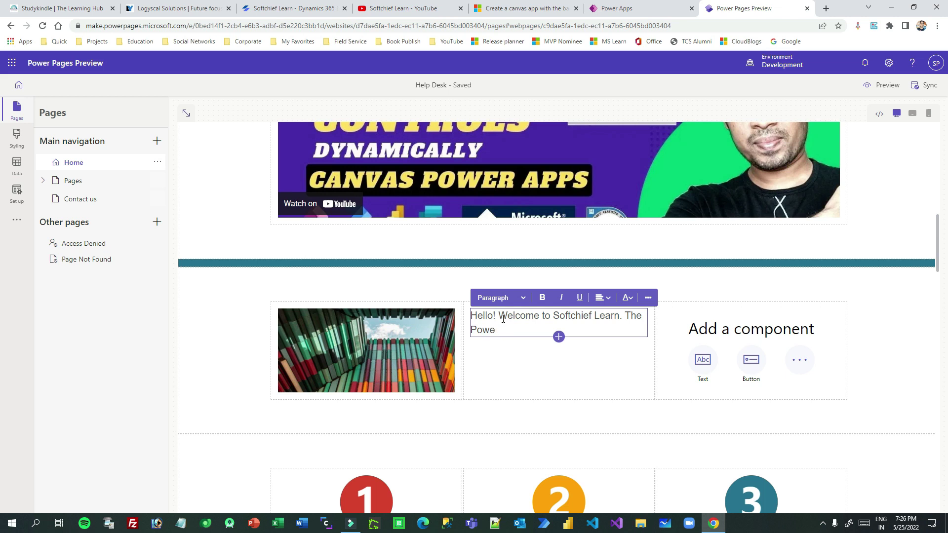
key("BackSpace")
key("BackSpace")
key("BackSpace")
key("BackSpace")
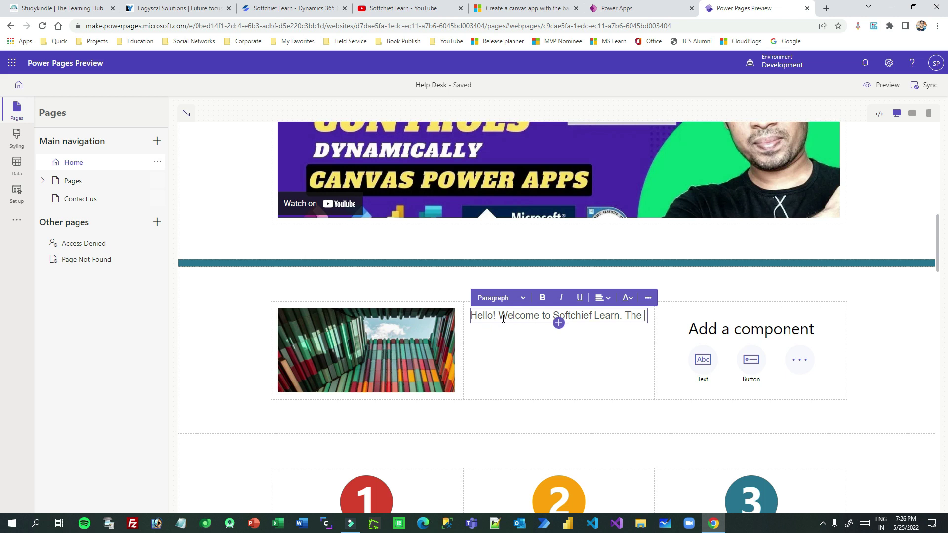
type("certified")
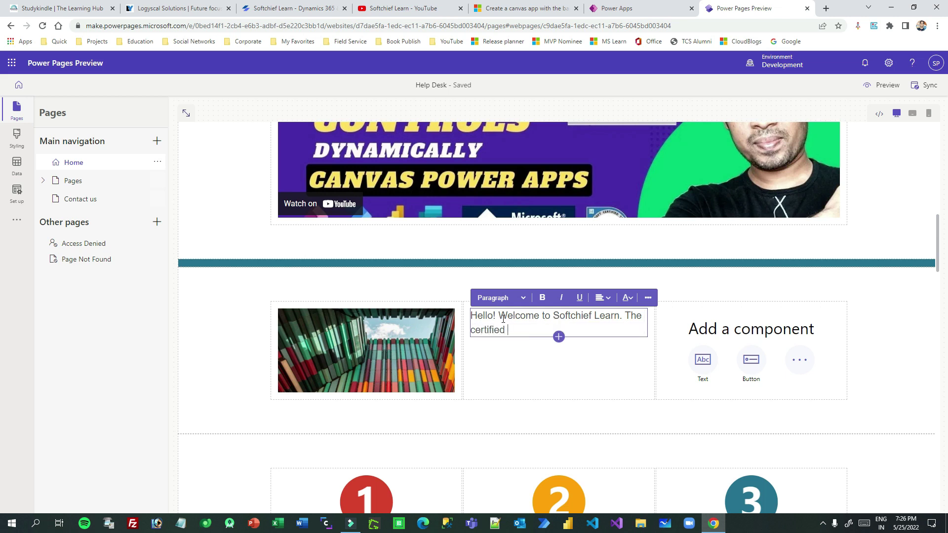
type(" tra")
key("BackSpace")
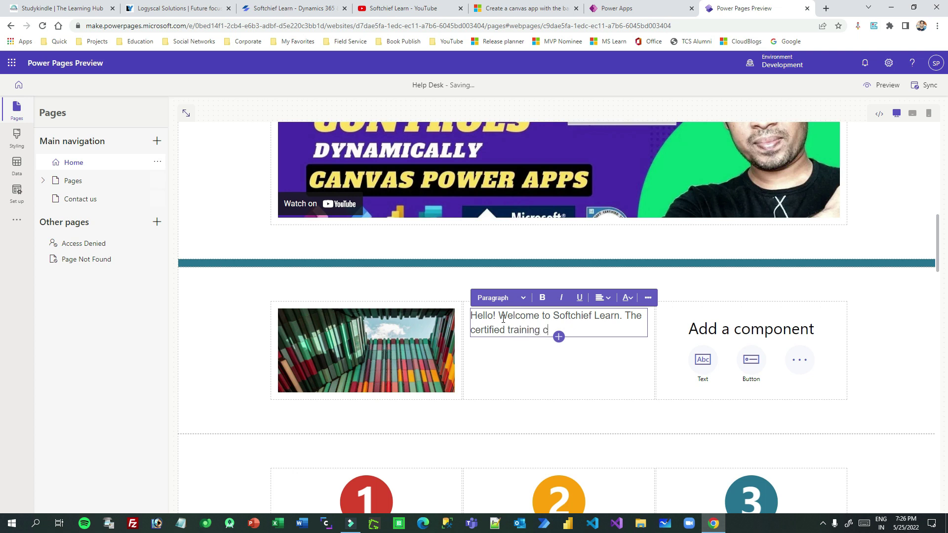
type("aining center for Po")
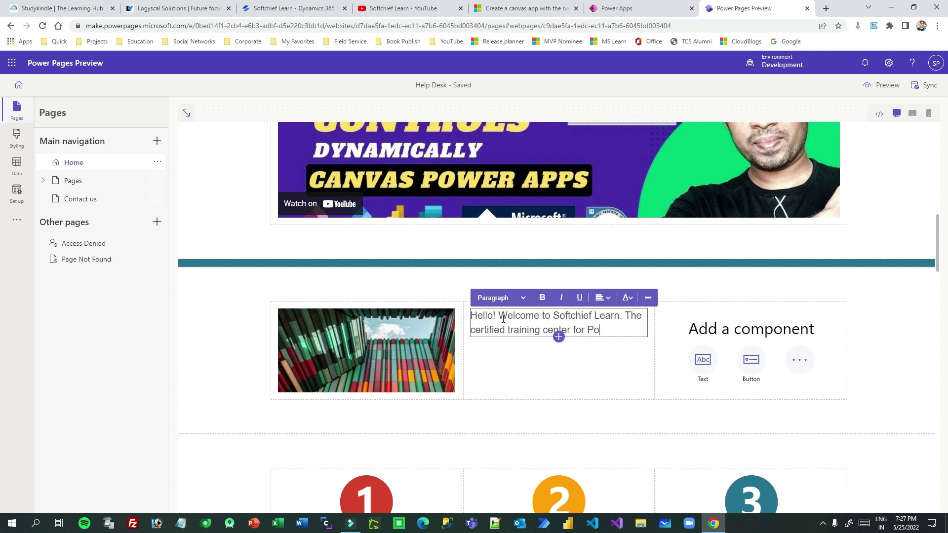
type("wer PAltfor")
type("form")
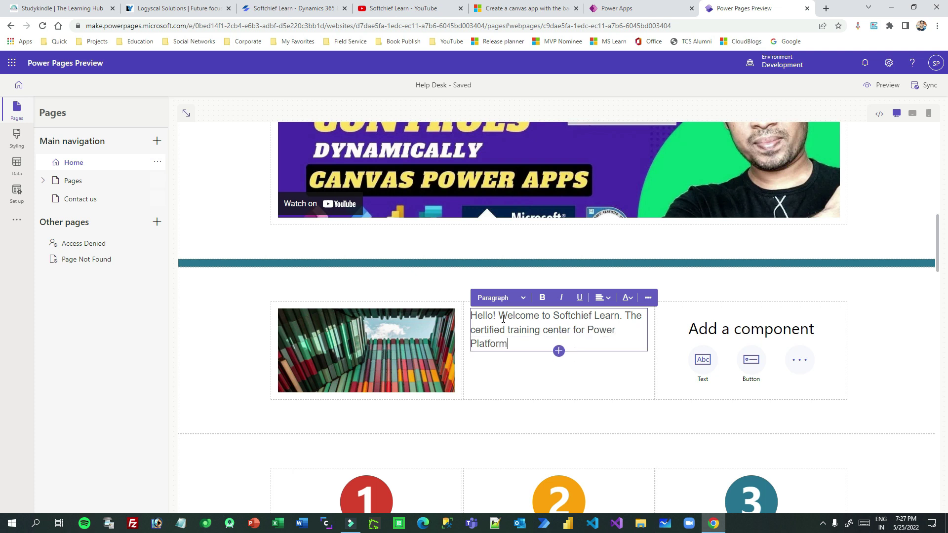
Insert a Button component below the welcome text and begin editing its label and link.
left_click(559, 350)
left_click(559, 392)
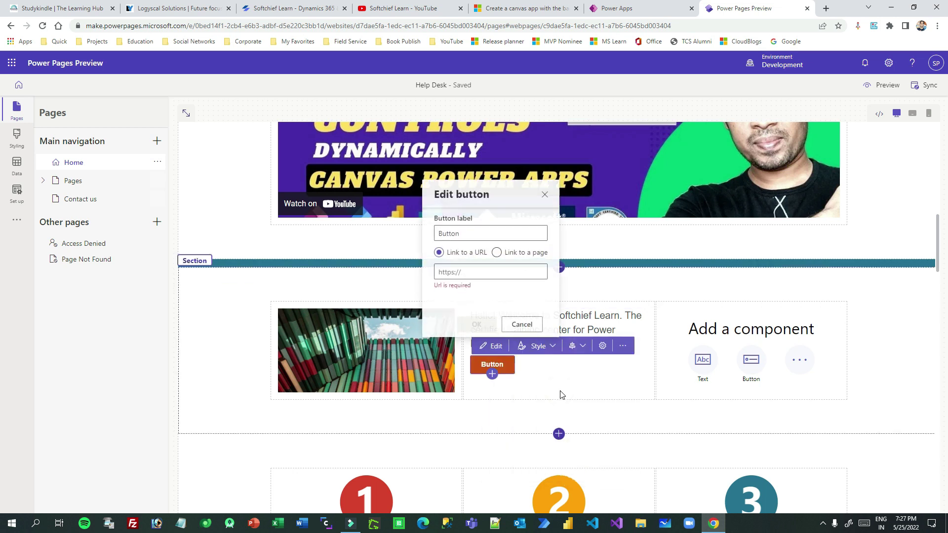
double_click(462, 233)
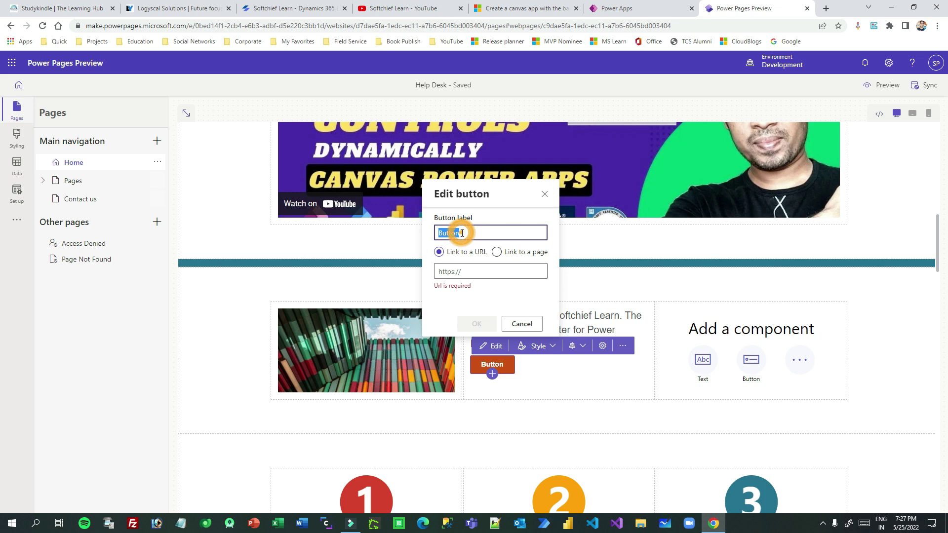
type("Call Now")
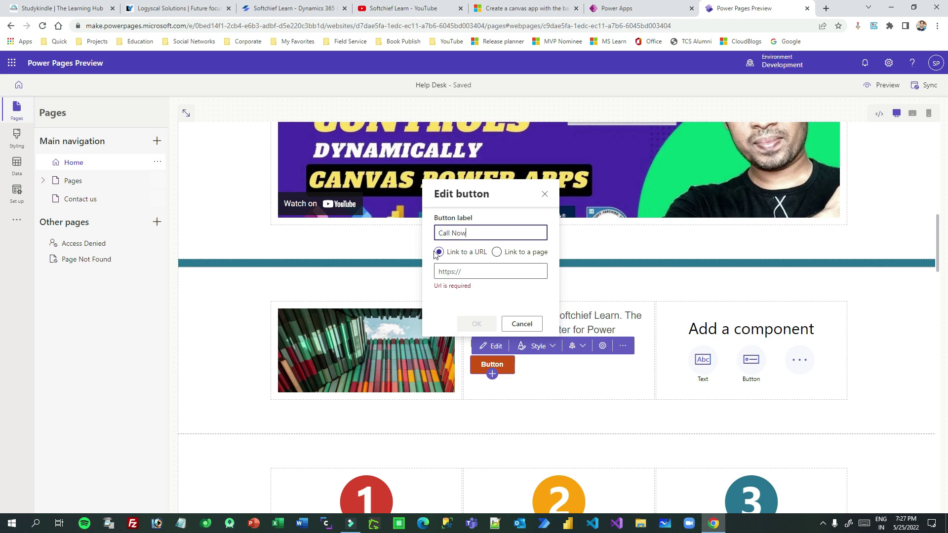
left_click(458, 269)
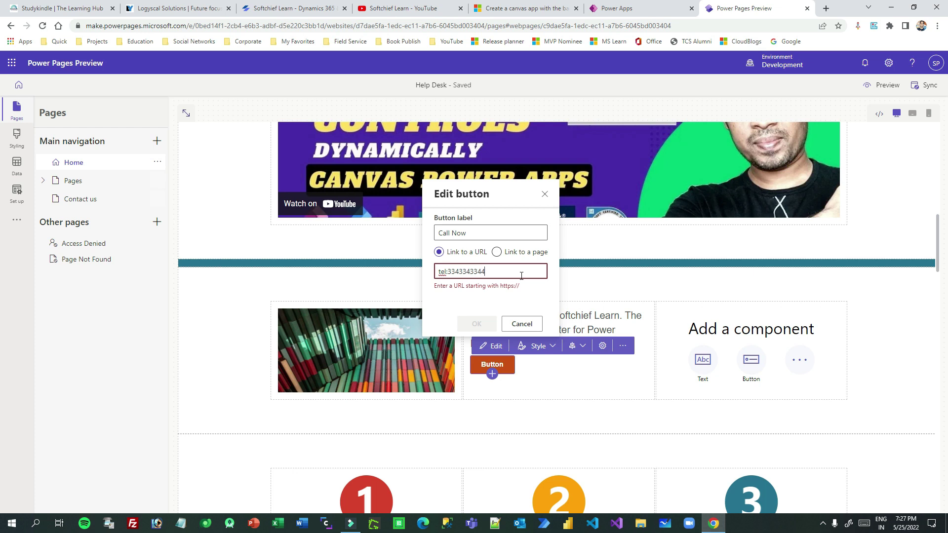
left_click(496, 297)
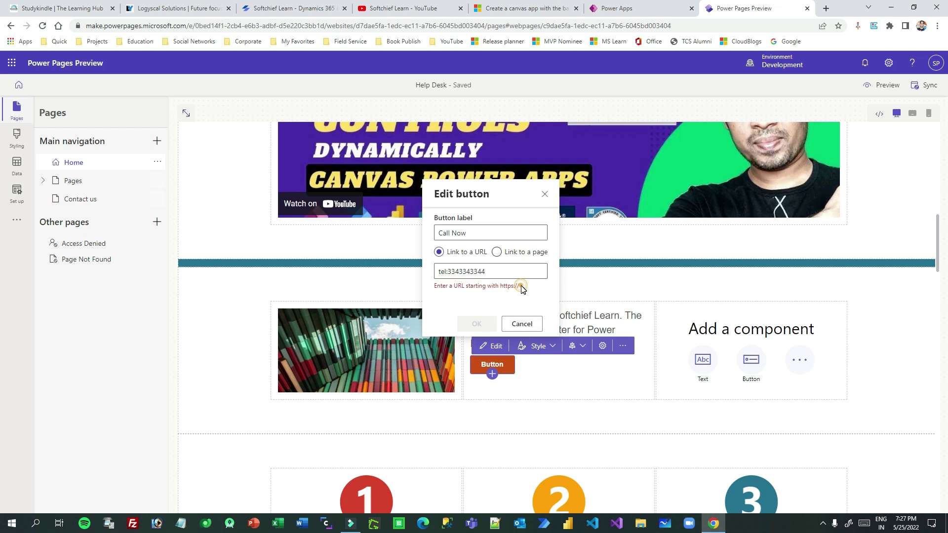
left_click_drag(523, 288, 417, 289)
left_click(481, 283)
left_click(507, 269)
triple_click(508, 269)
triple_click(463, 233)
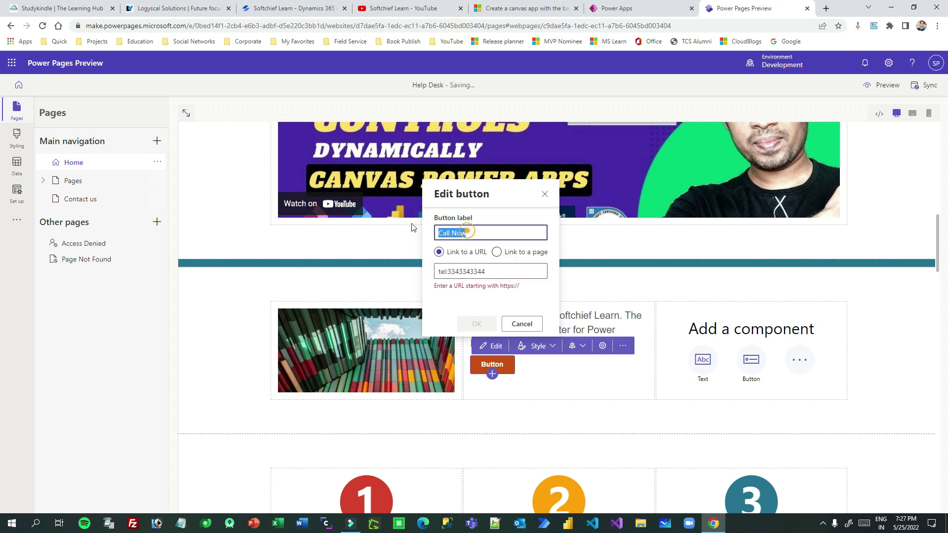
type("Go to SIte")
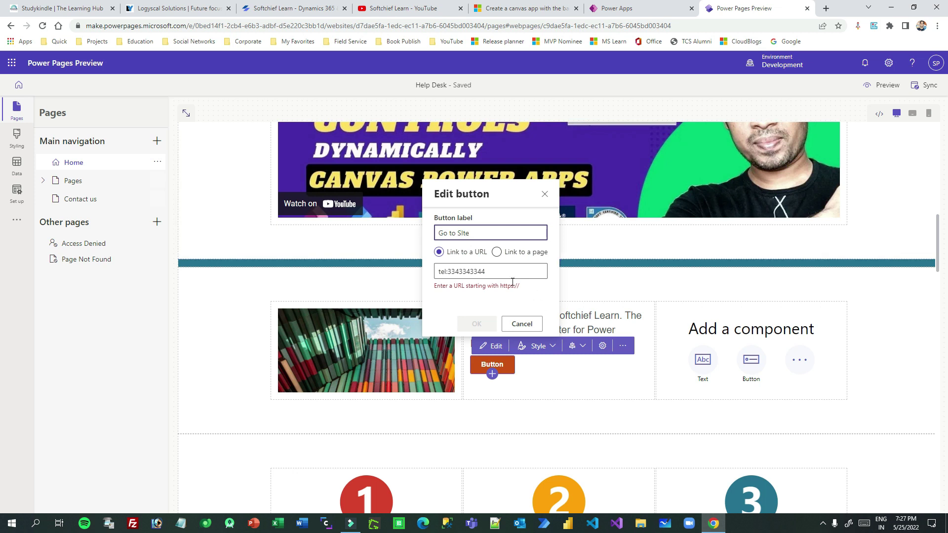
left_click_drag(490, 271, 437, 271)
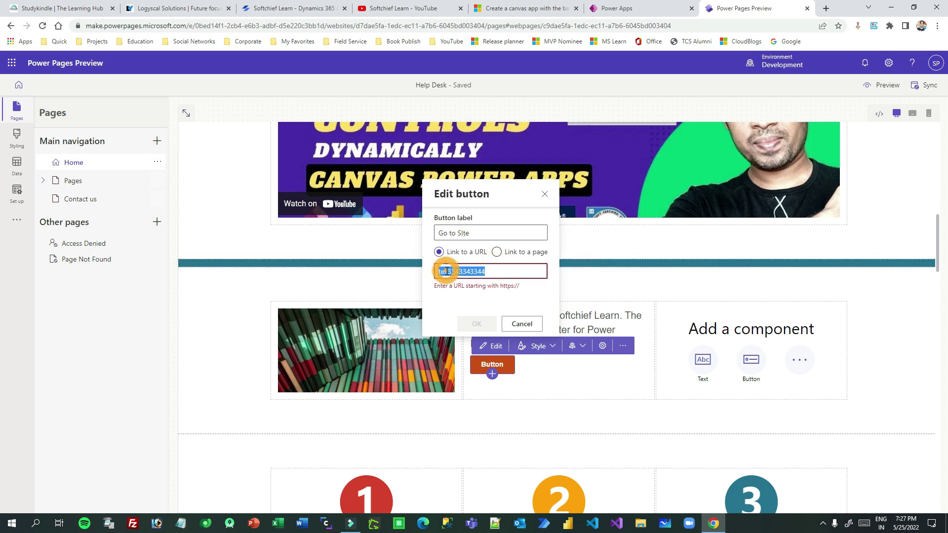
type("https://w")
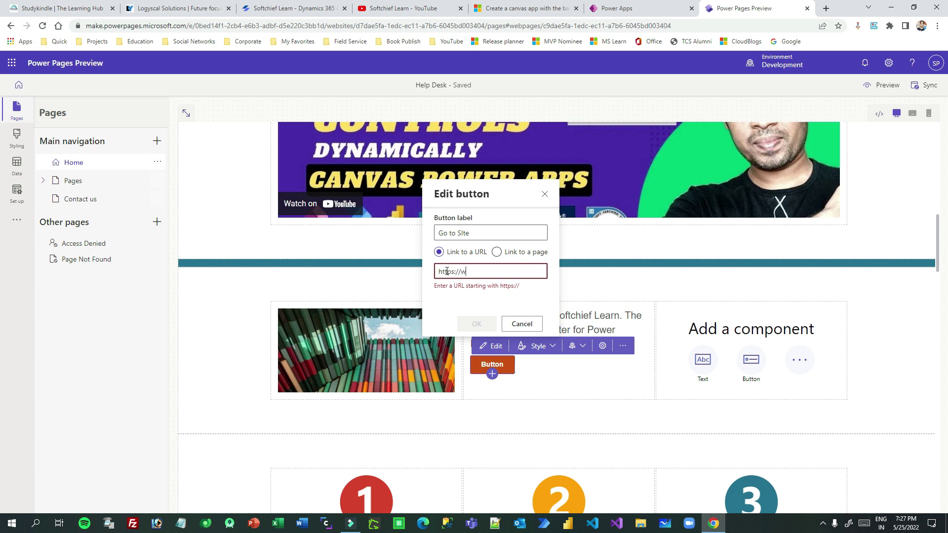
type("ww.softchief.com")
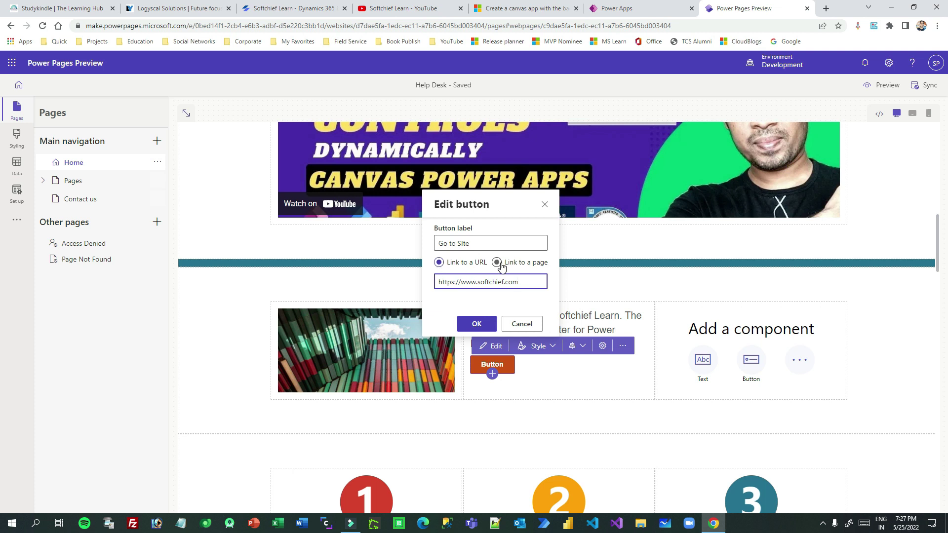
left_click(477, 323)
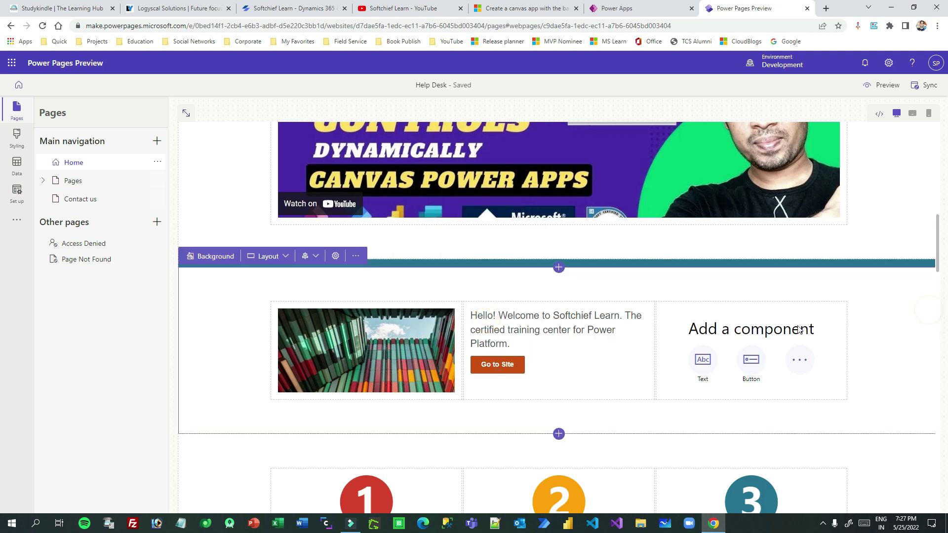
Add a Video component to the right column using the pasted YouTube URL.
scroll(460, 319, "up", 1)
scroll(796, 286, "down", 2)
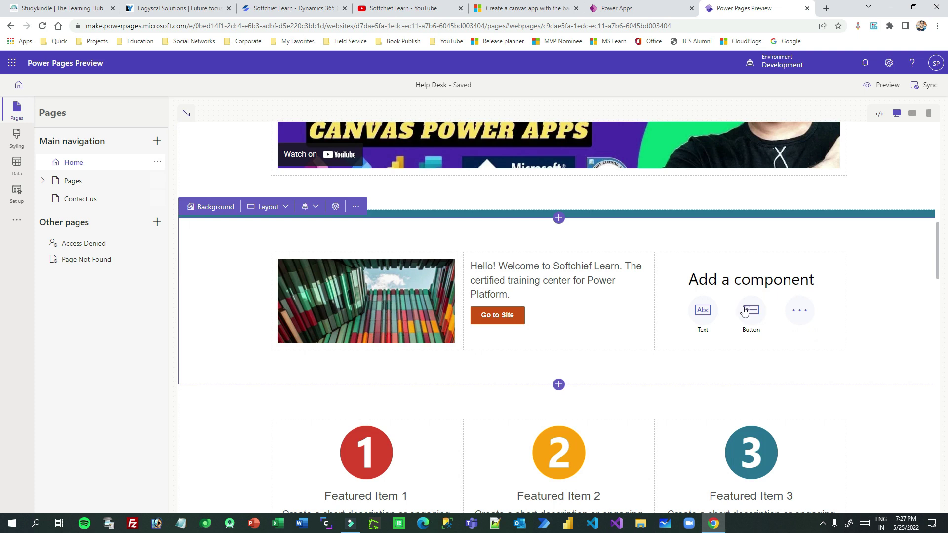
left_click(801, 313)
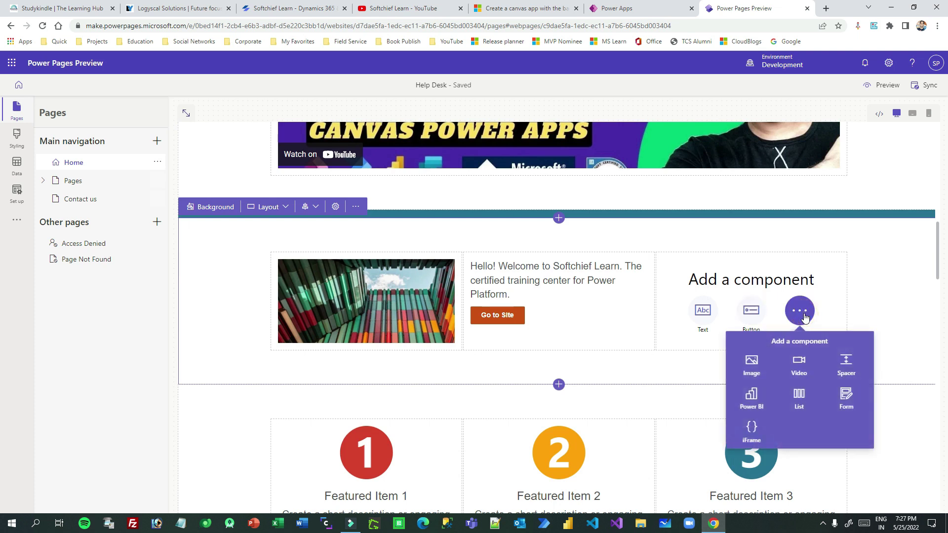
left_click(808, 366)
left_click(686, 359)
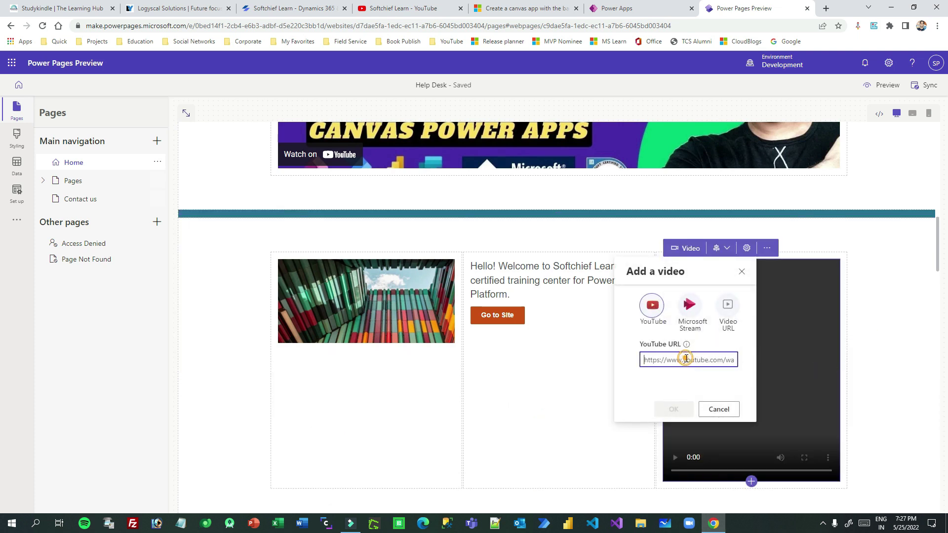
key("ctrl+v")
left_click(673, 409)
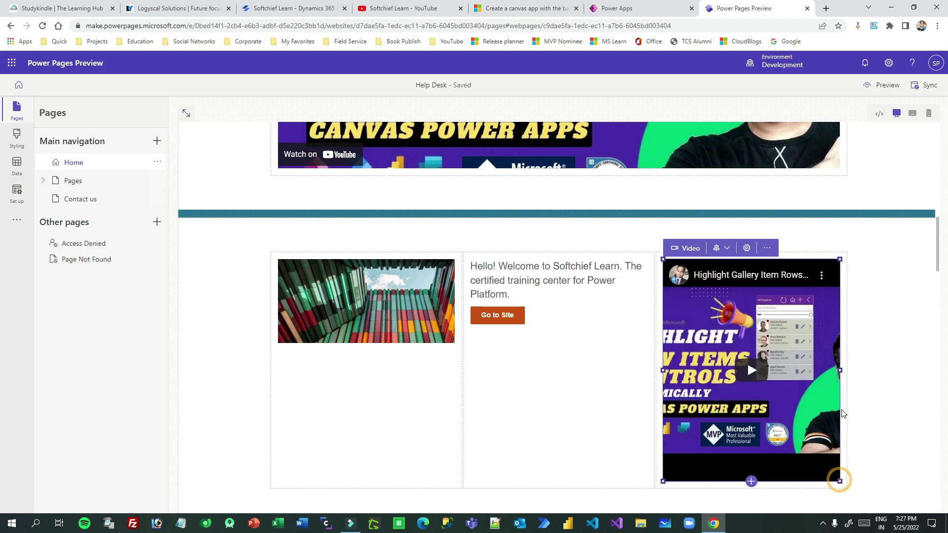
Resize the embedded video with its handles so it fits the column.
left_click_drag(841, 374, 715, 391)
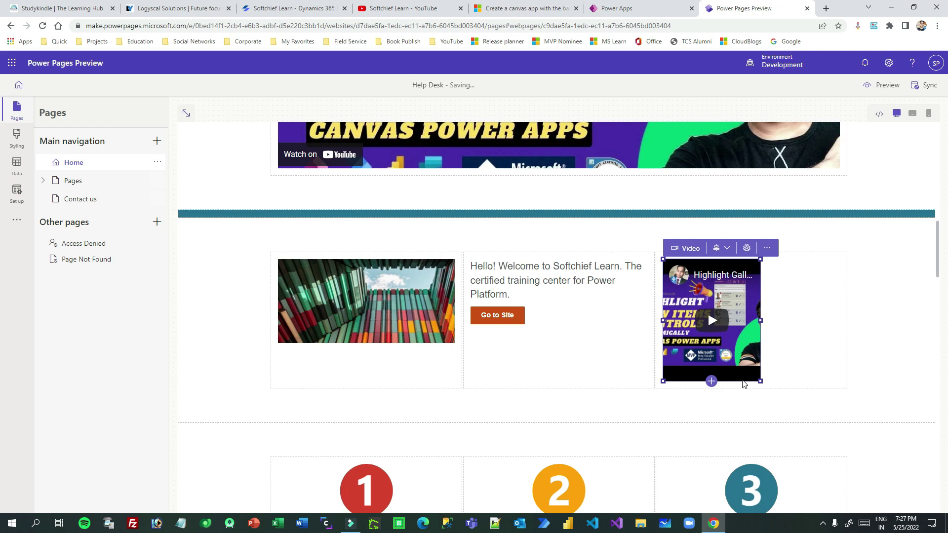
left_click_drag(761, 320, 850, 319)
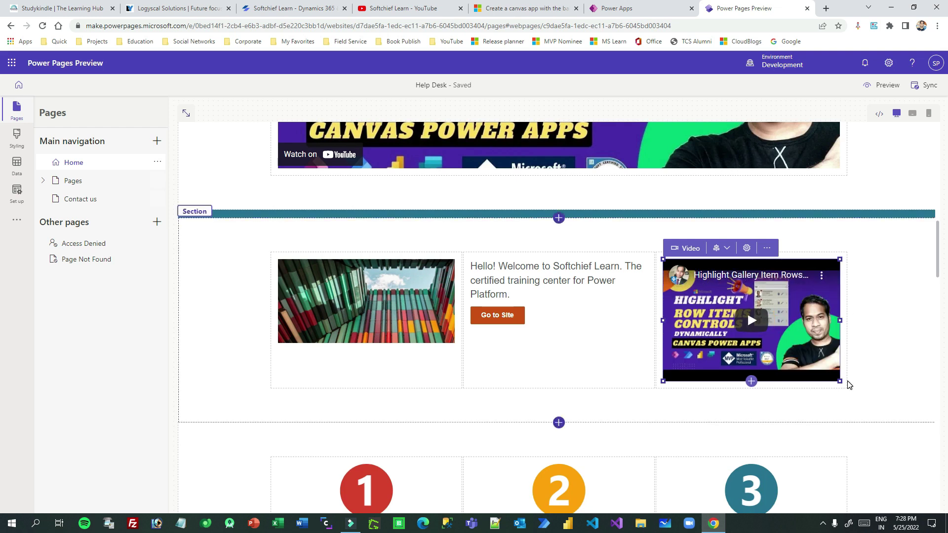
left_click_drag(841, 383, 840, 307)
Fit the video to its column, then insert a 1 Column section below the spacer.
left_click(892, 305)
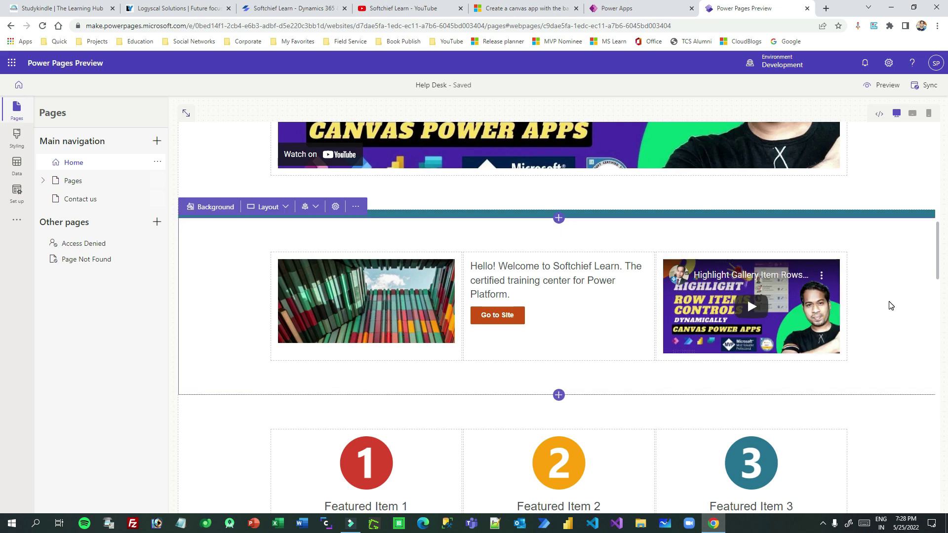
scroll(892, 305, "up", 10)
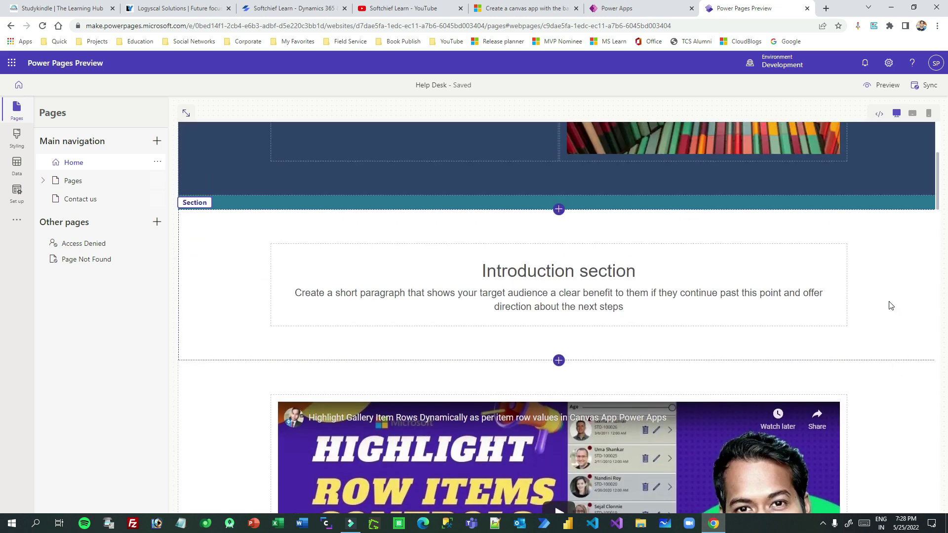
scroll(891, 306, "down", 10)
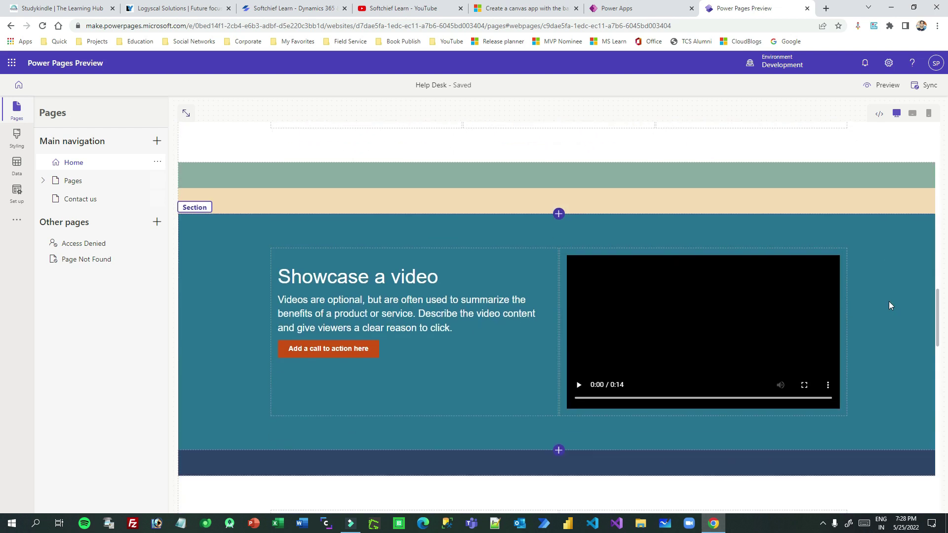
scroll(889, 303, "down", 2)
scroll(889, 303, "up", 6)
scroll(716, 309, "down", 3)
scroll(559, 312, "up", 1)
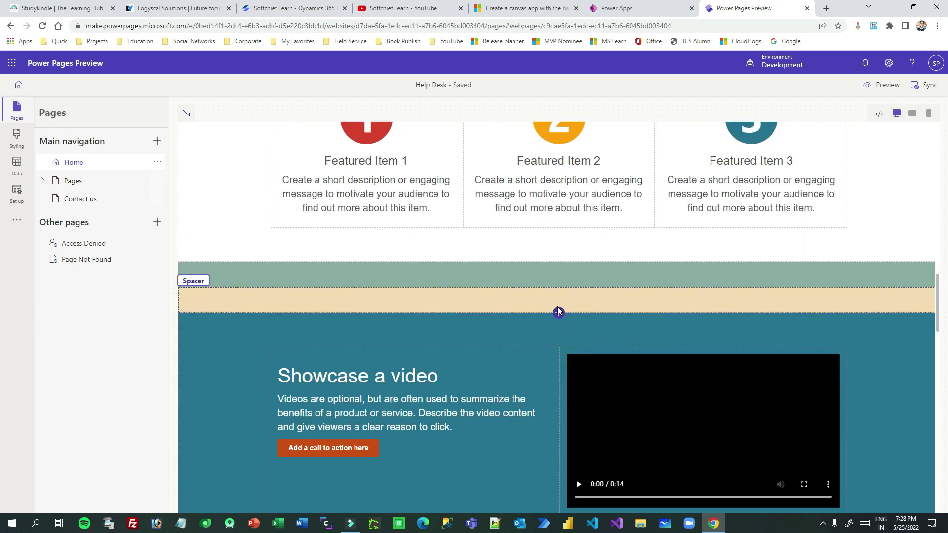
left_click(558, 312)
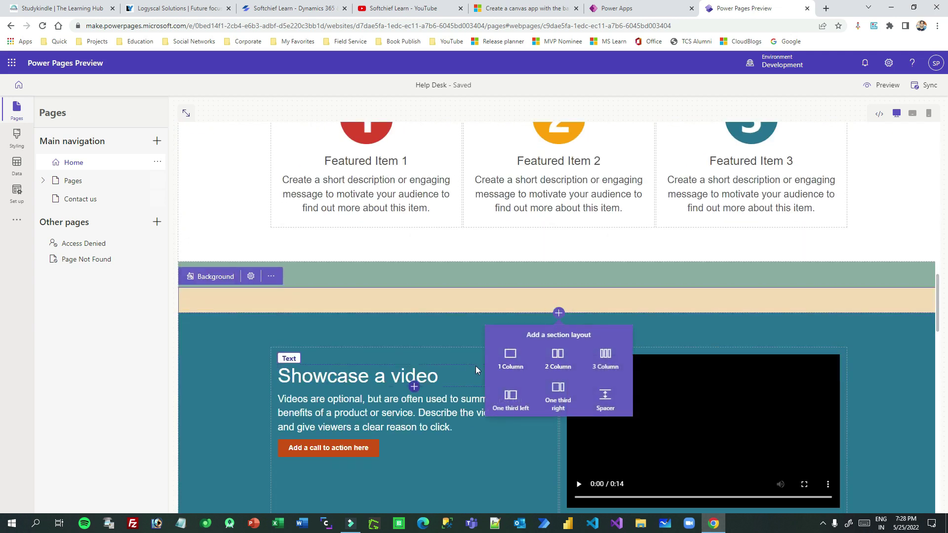
left_click(515, 370)
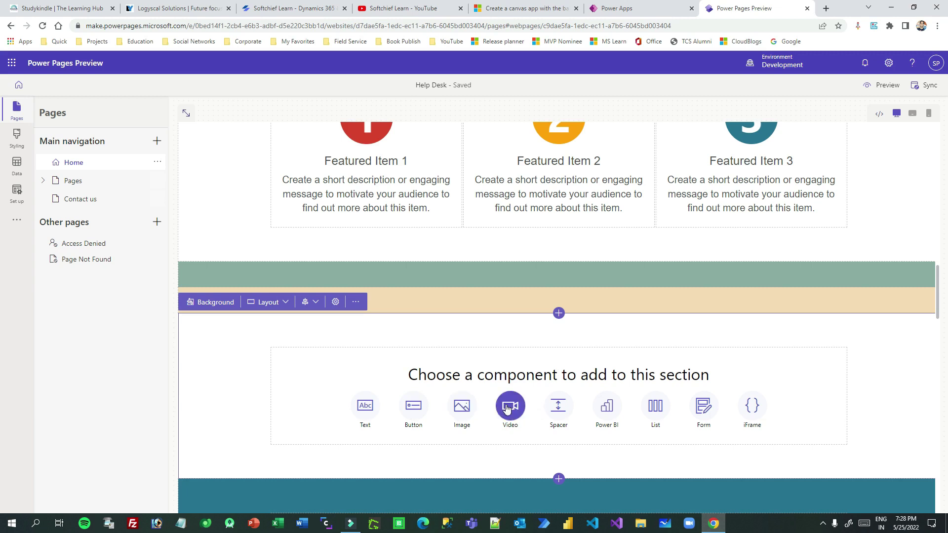
Add a list using the Student table's Active Students view, keeping the name Active Students.
left_click(655, 406)
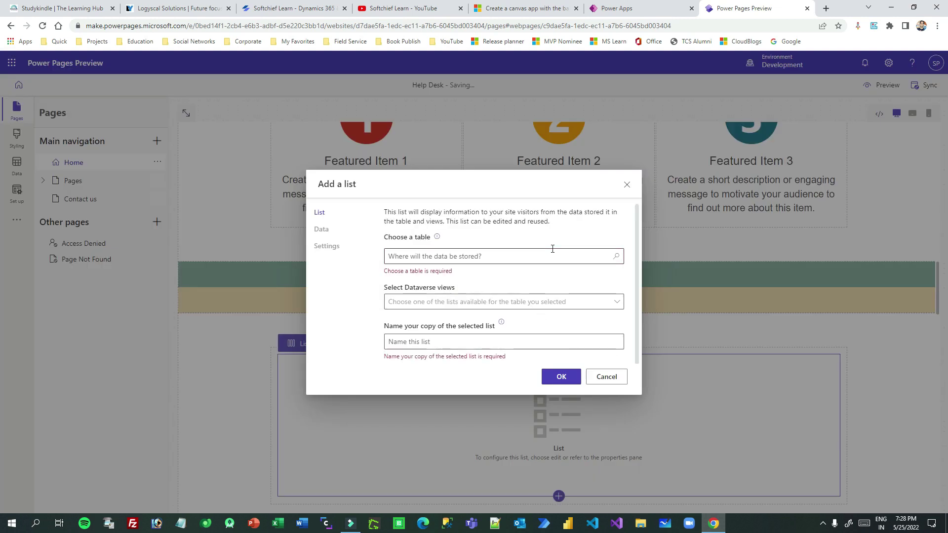
left_click(605, 257)
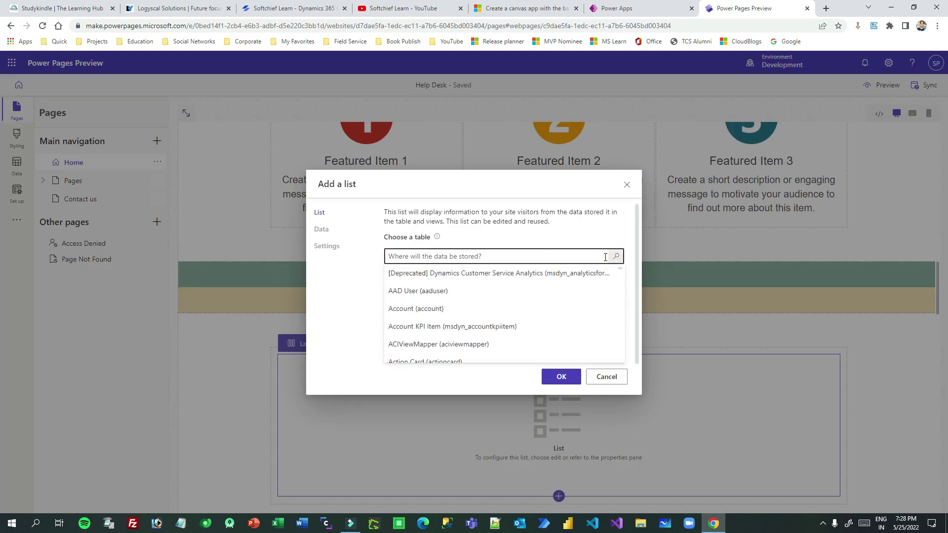
type("student")
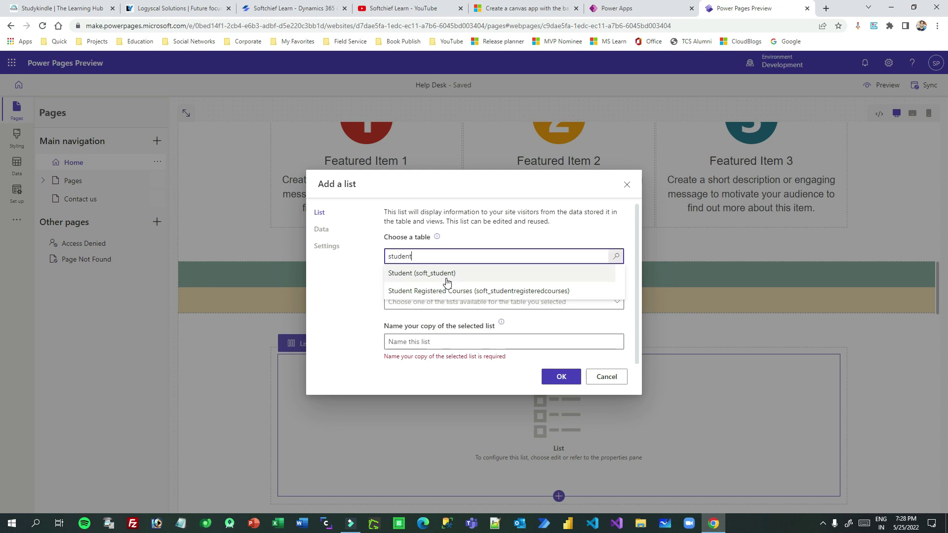
left_click(427, 273)
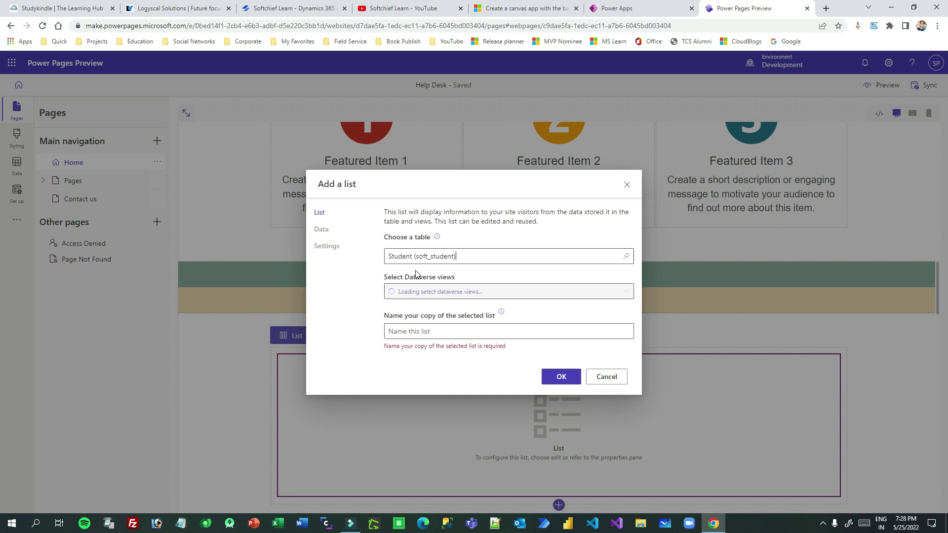
left_click(457, 295)
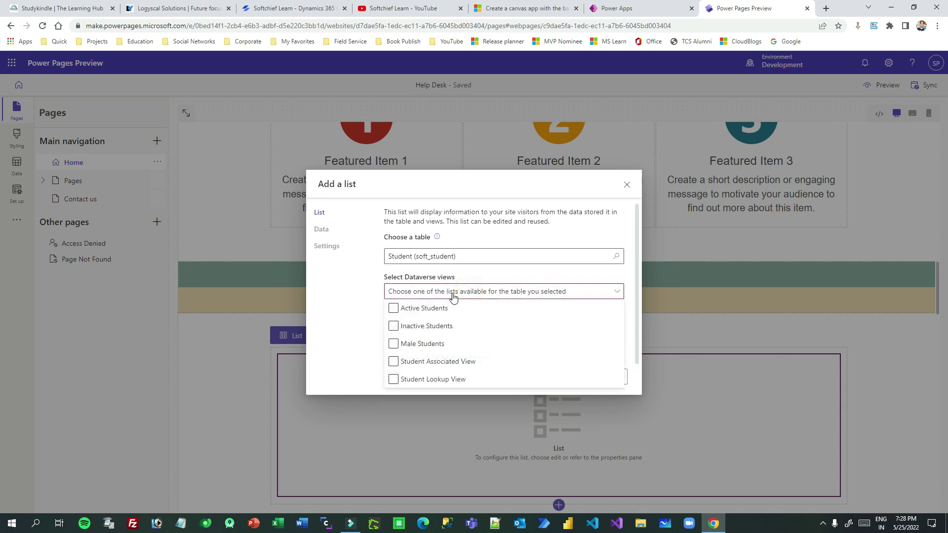
left_click(406, 309)
left_click(337, 299)
left_click(445, 332)
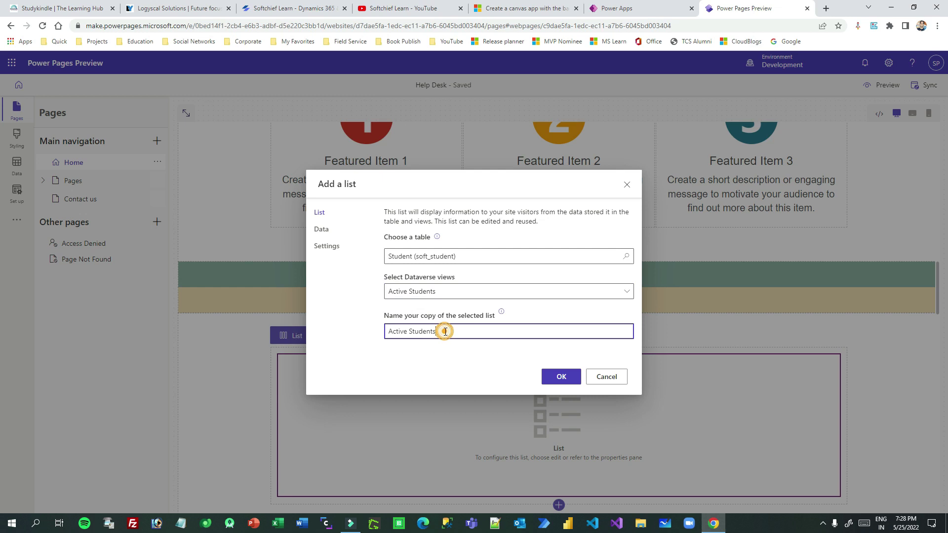
triple_click(455, 328)
Try the create-record permission with Form and Webpage targets, then leave it turned off.
left_click(328, 229)
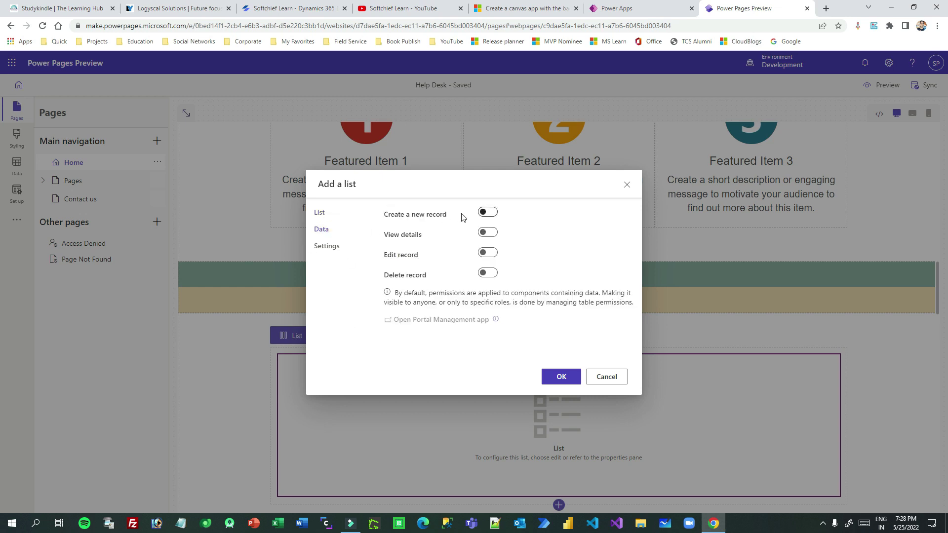
left_click(494, 216)
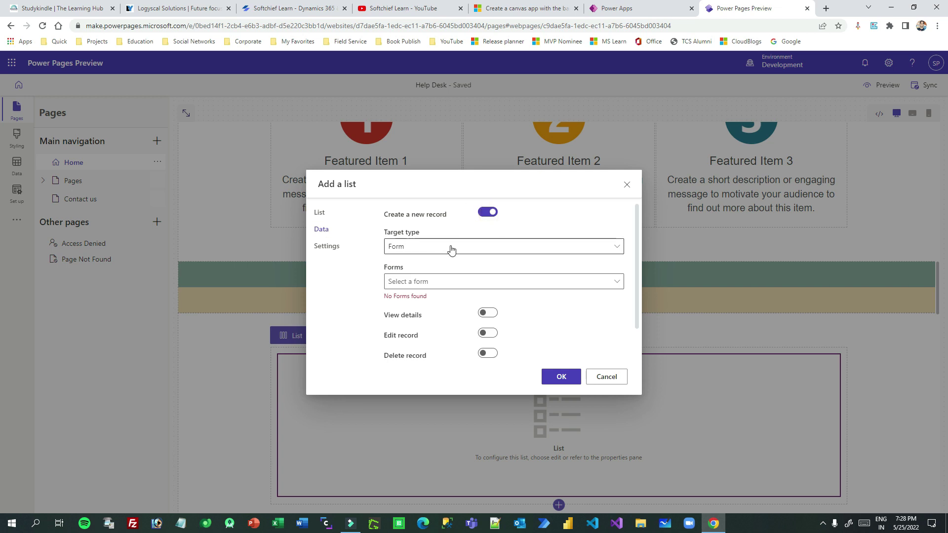
left_click(415, 249)
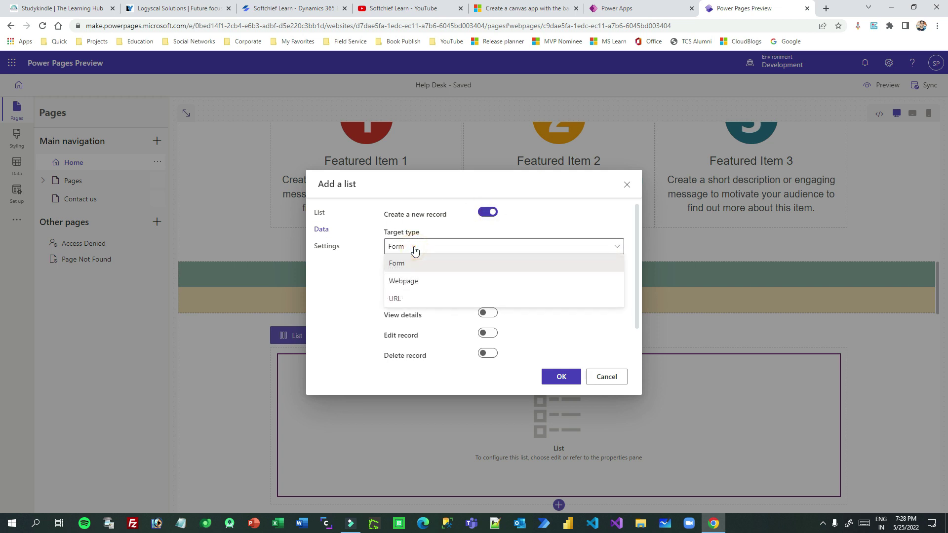
left_click(418, 268)
left_click(424, 282)
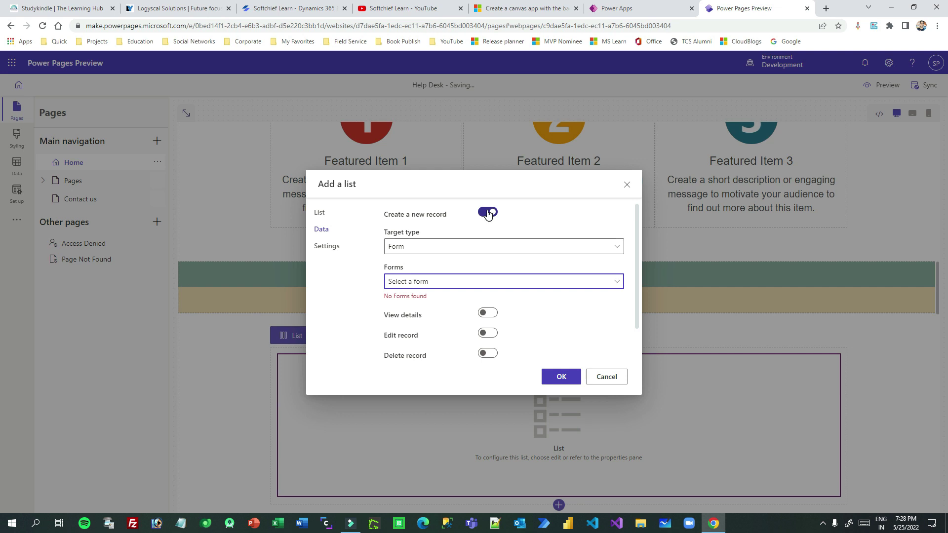
left_click(443, 248)
left_click(419, 278)
left_click(431, 274)
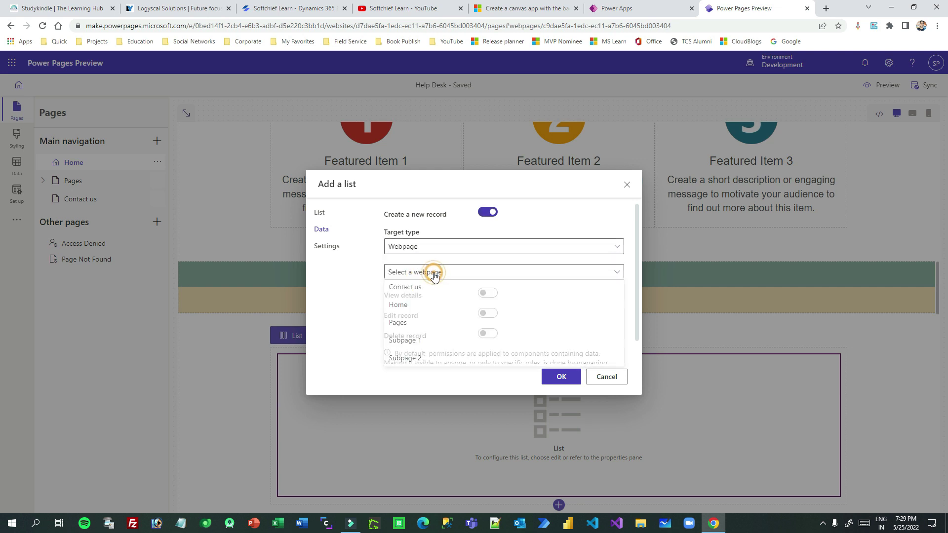
left_click(423, 276)
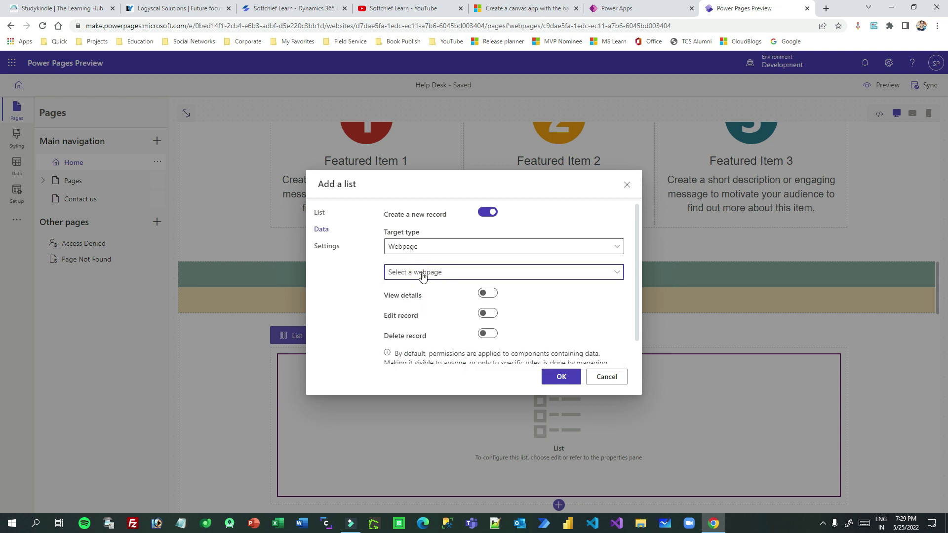
left_click(432, 249)
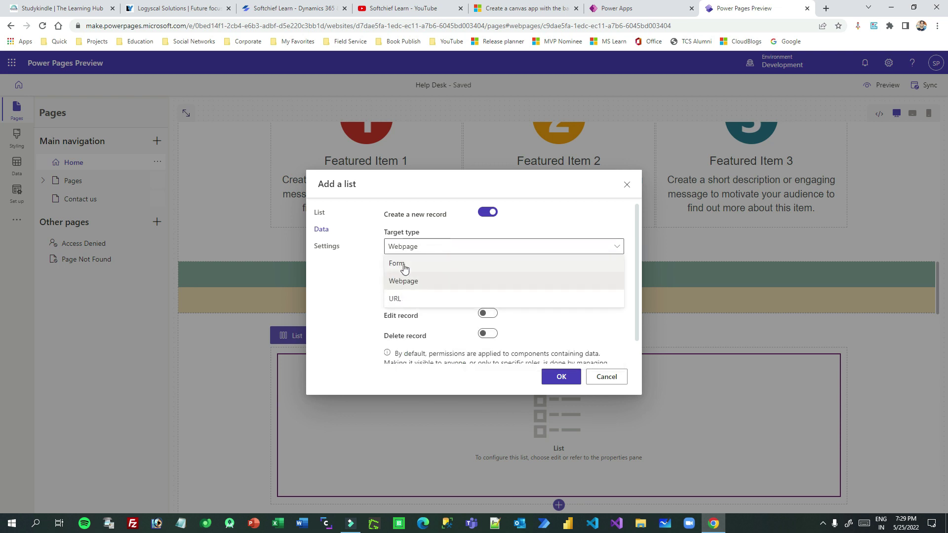
left_click(404, 264)
left_click(487, 212)
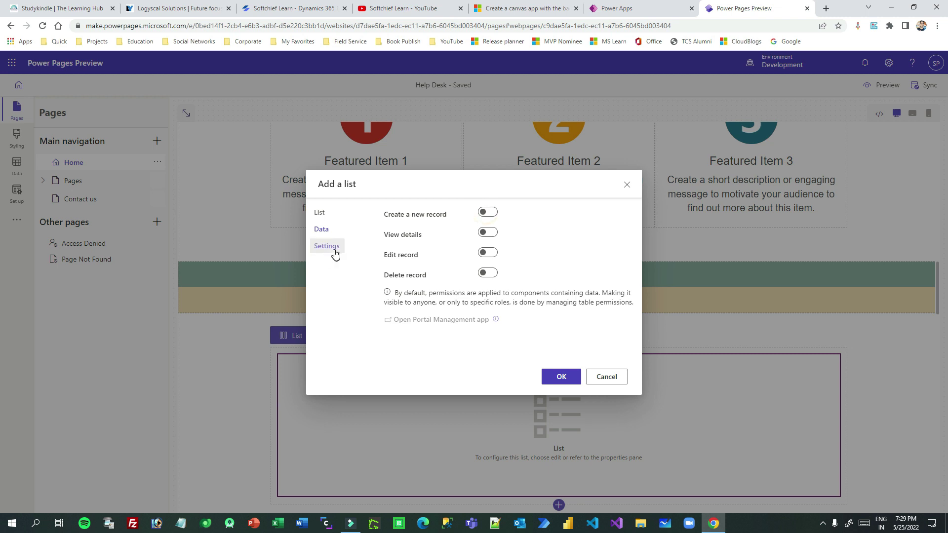
Review the list's settings and data choices, then confirm the Active Students list.
left_click(333, 251)
left_click(319, 213)
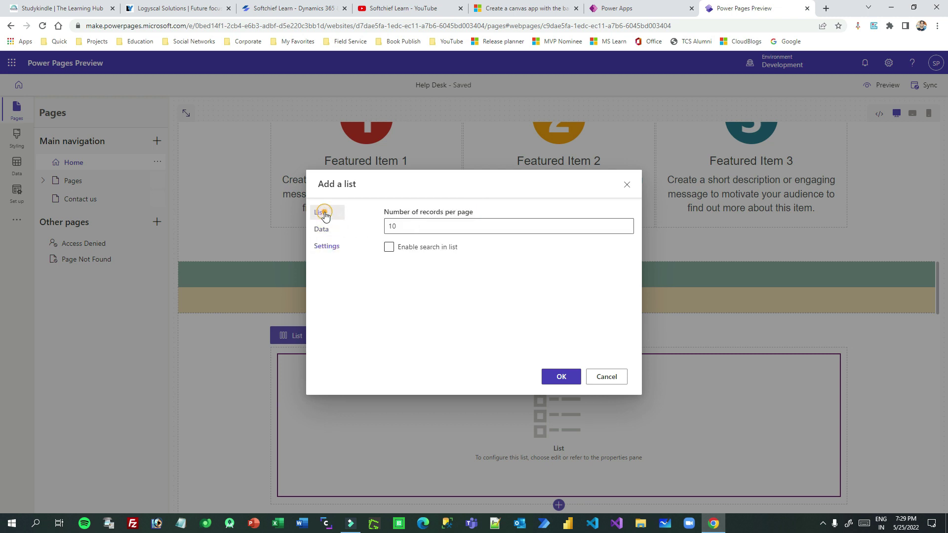
left_click(558, 379)
scroll(587, 349, "down", 2)
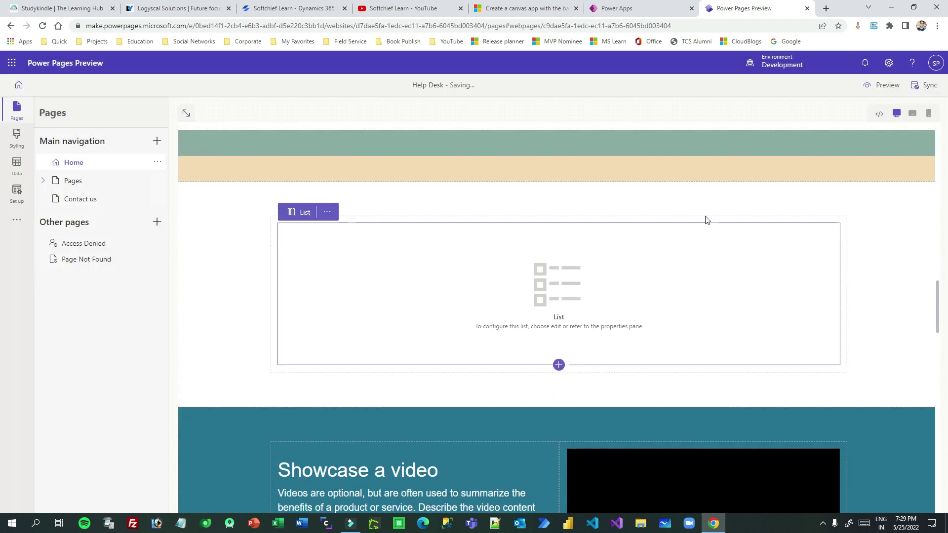
Preview the site at Desktop size in a new tab, then go back to the editor.
left_click(884, 85)
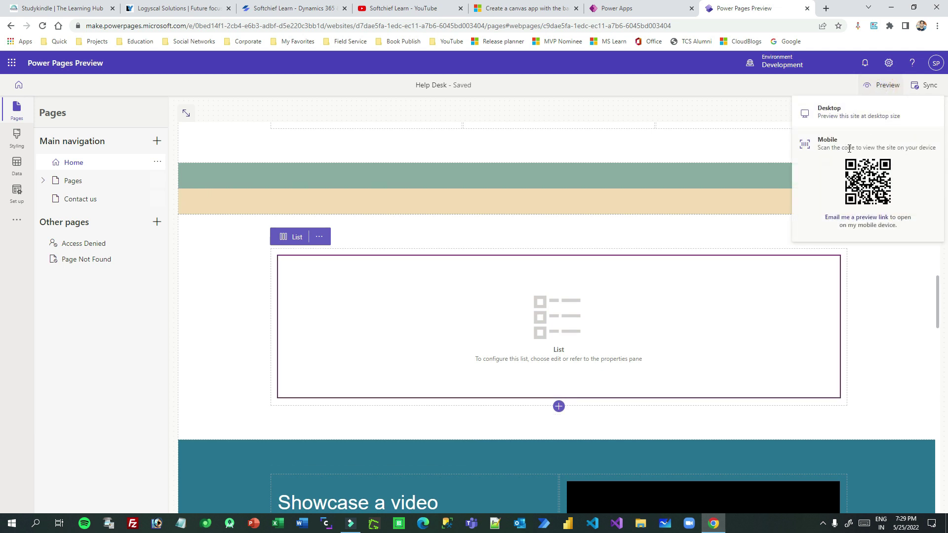
triple_click(830, 146)
left_click_drag(914, 148, 832, 148)
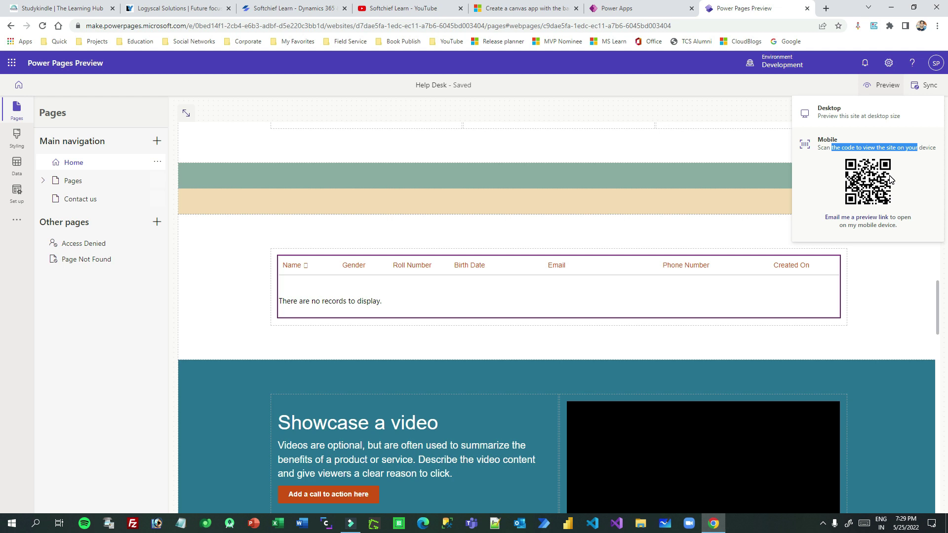
left_click(841, 118)
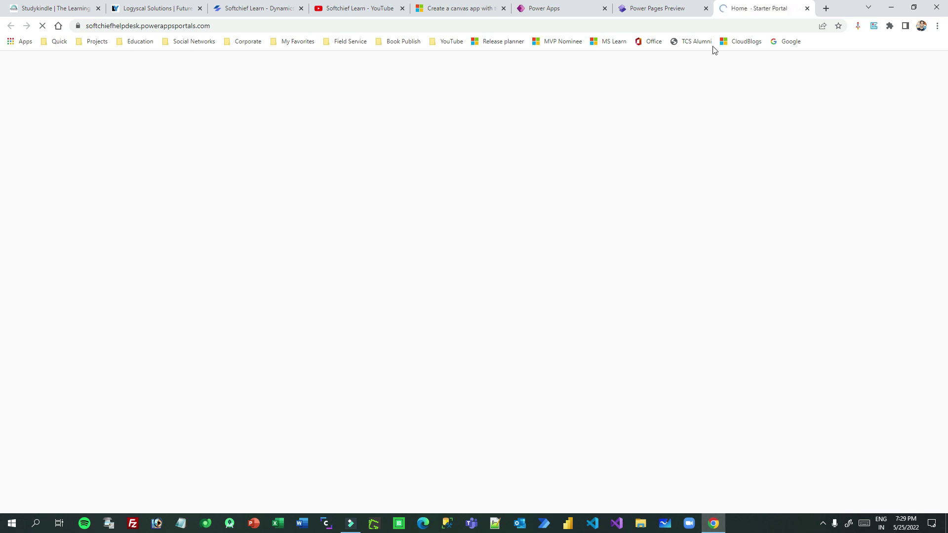
left_click(673, 8)
Switch to the live Starter Portal home page tab and glance at the Pages menu.
left_click(888, 91)
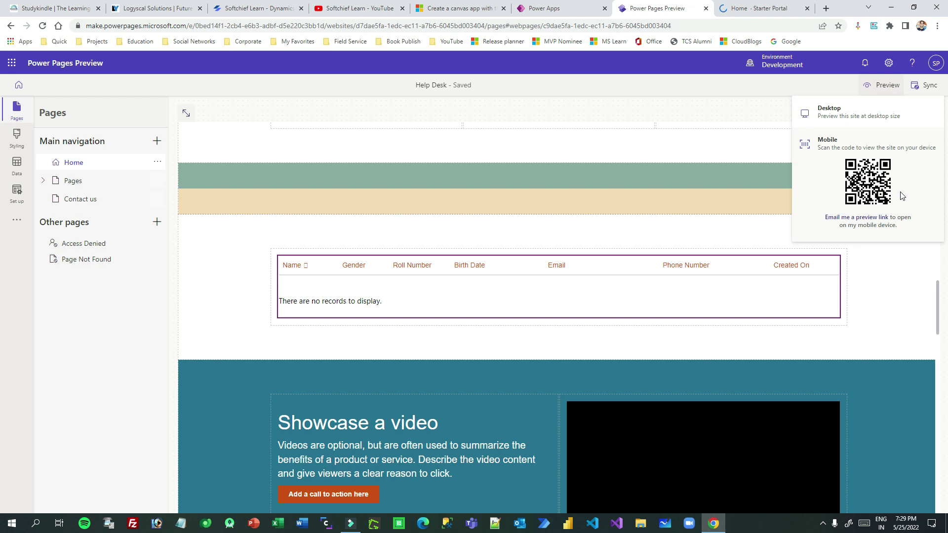
left_click(755, 9)
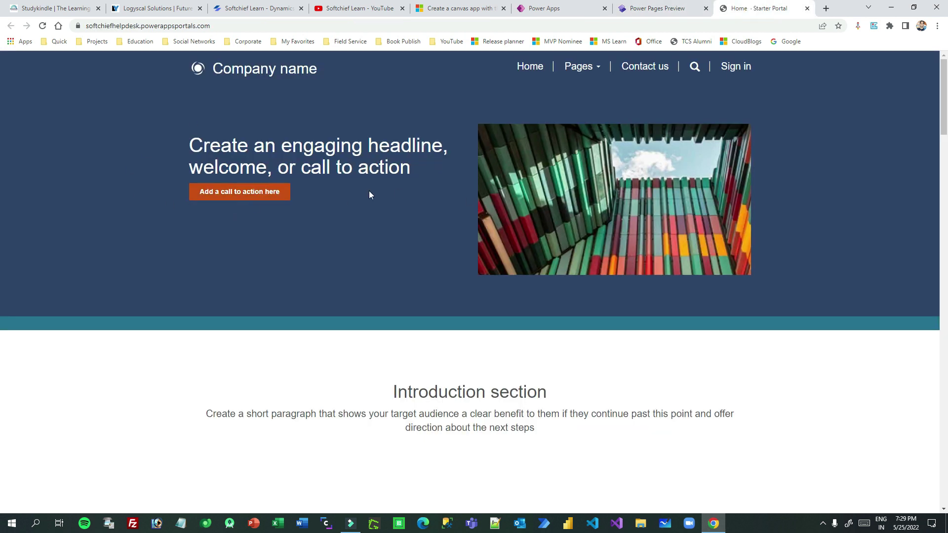
left_click(398, 191)
left_click(599, 69)
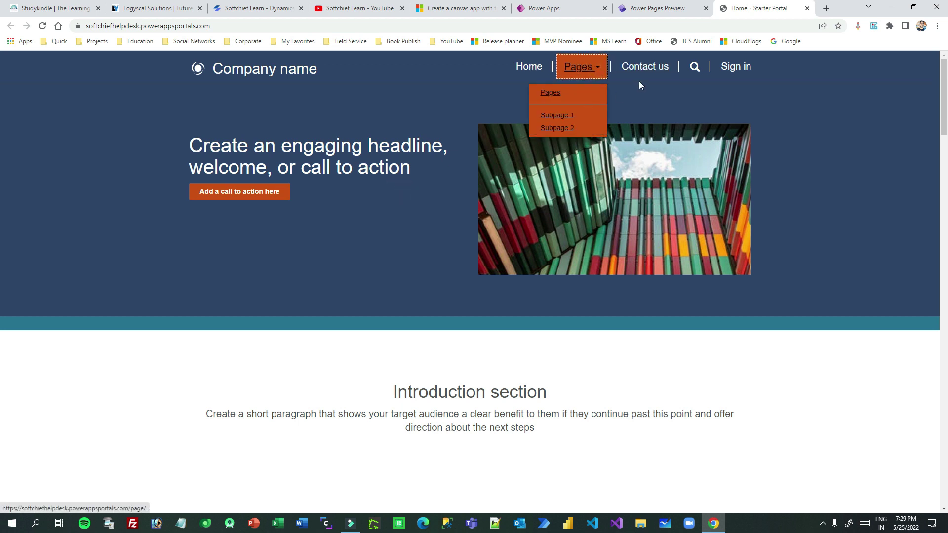
left_click(835, 107)
Scroll down to the student list, check its records, and return to the Power Pages editor.
scroll(835, 108, "down", 3)
scroll(836, 110, "down", 8)
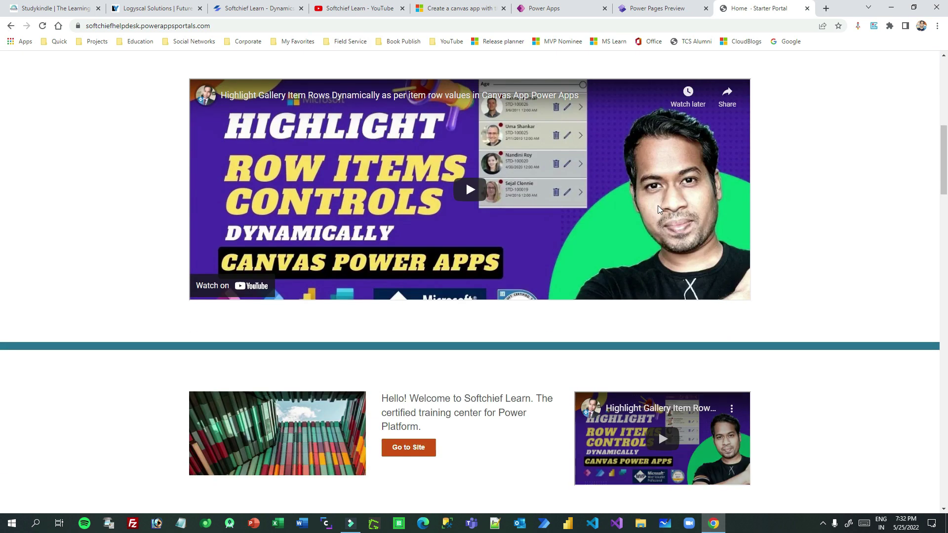
scroll(658, 205, "down", 2)
scroll(661, 210, "up", 10)
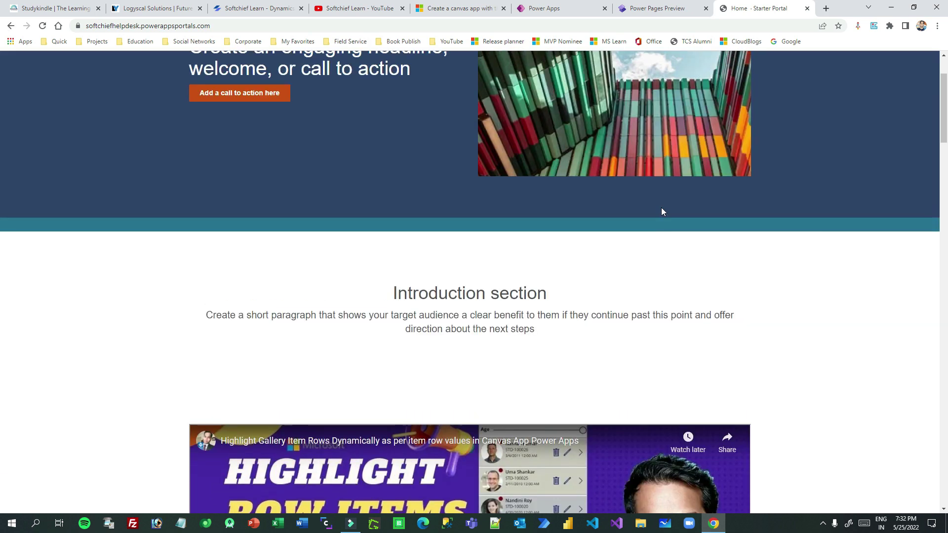
scroll(662, 211, "down", 10)
scroll(663, 211, "down", 12)
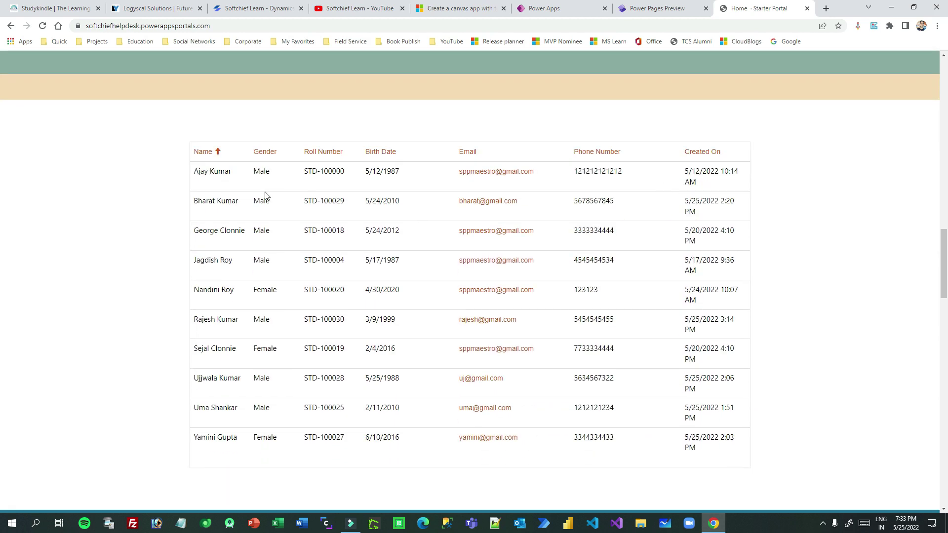
left_click_drag(319, 255, 220, 184)
left_click(332, 328)
scroll(751, 244, "down", 2)
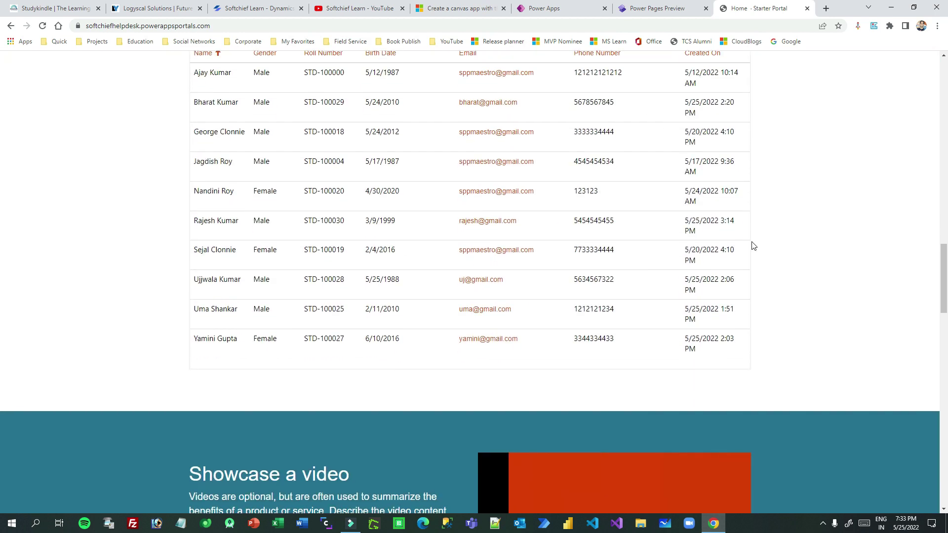
scroll(135, 241, "up", 2)
left_click(662, 9)
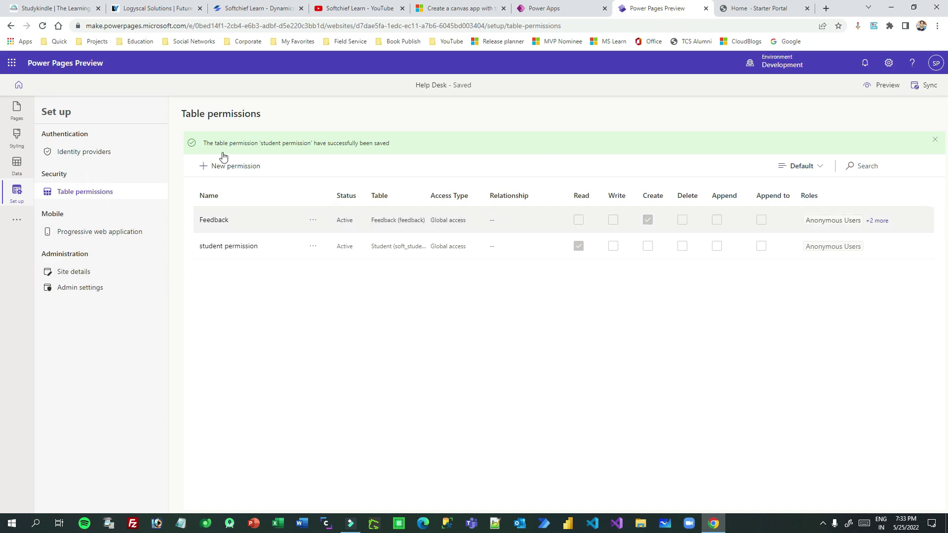
Pass through the Data workspace, then open Styling to see themes and the Orange palette.
left_click(16, 155)
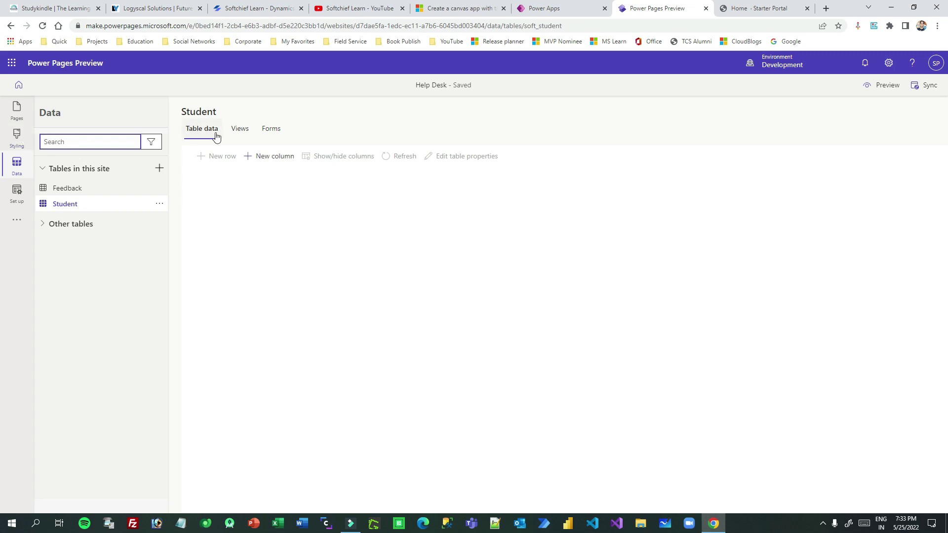
left_click(12, 136)
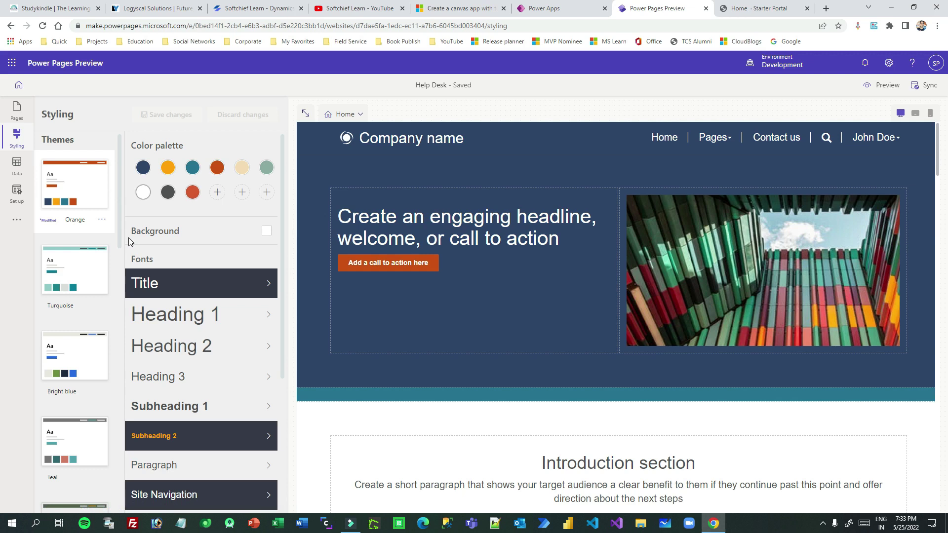
Apply the Turquoise theme, then the Bright blue theme, to the Help Desk site.
scroll(206, 335, "down", 1)
scroll(206, 334, "down", 4)
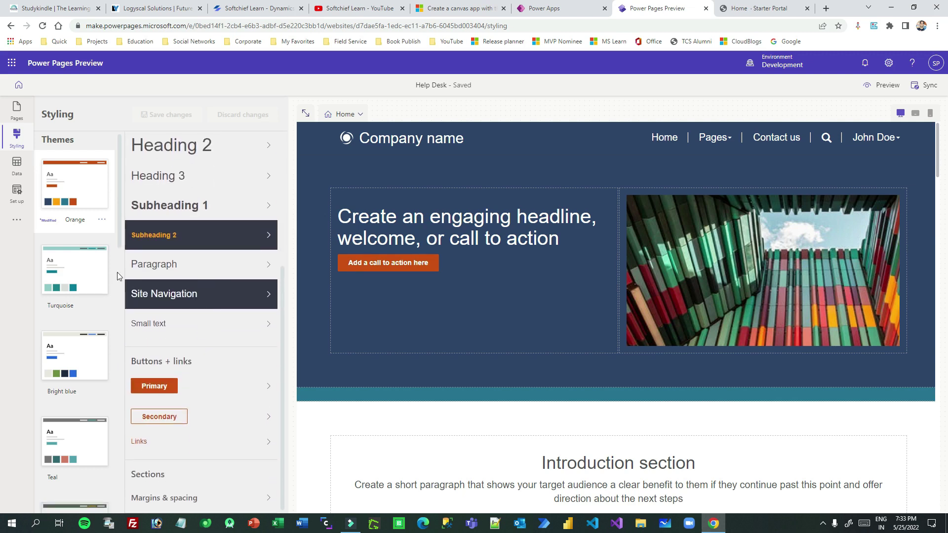
left_click(75, 276)
scroll(527, 342, "down", 15)
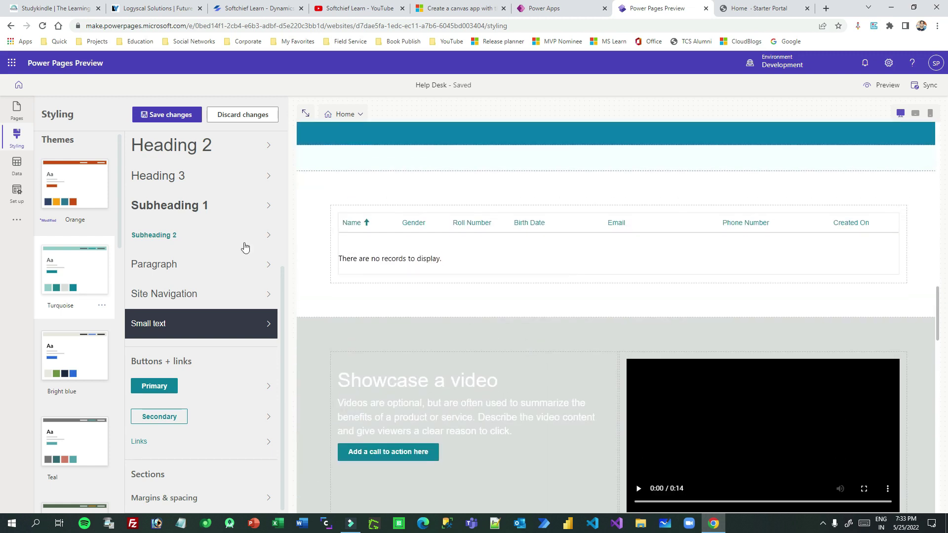
left_click(74, 363)
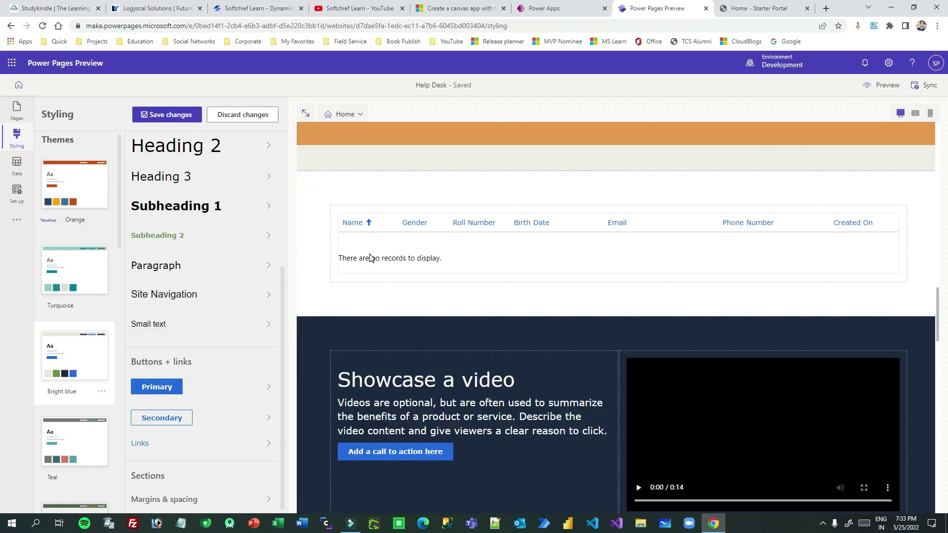
Review the themed preview, then return to My sites and highlight Softchief Community.
scroll(371, 257, "down", 5)
scroll(63, 334, "down", 6)
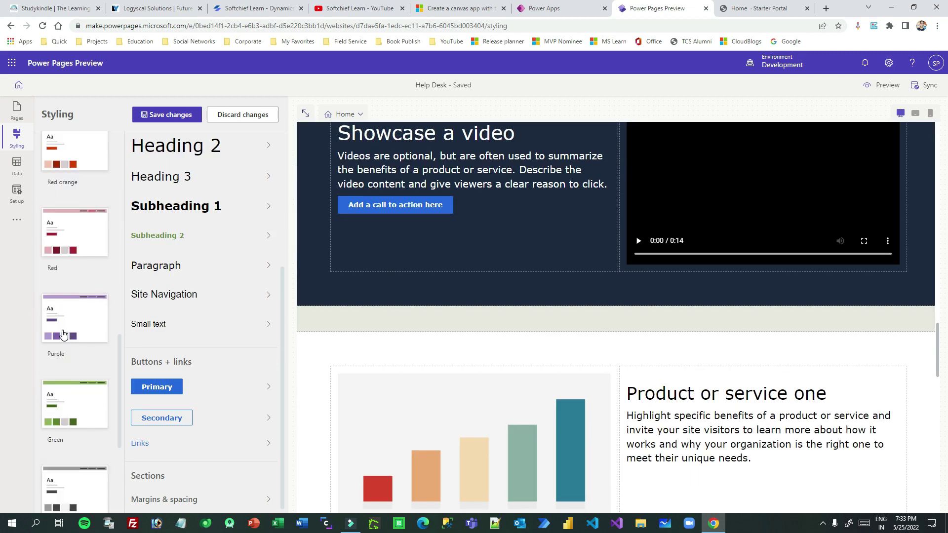
scroll(63, 334, "down", 3)
scroll(542, 301, "up", 10)
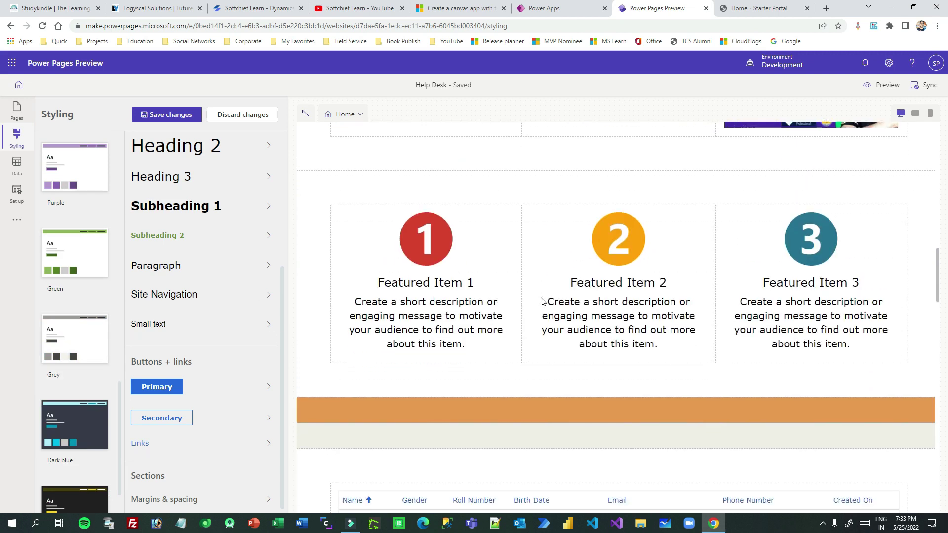
scroll(541, 300, "up", 5)
left_click_drag(581, 297, 575, 270)
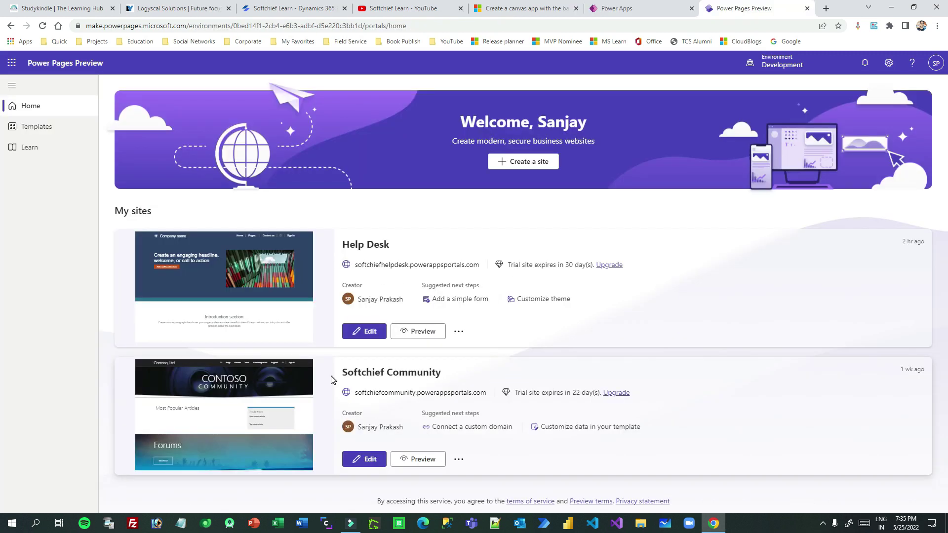
left_click_drag(348, 373, 468, 370)
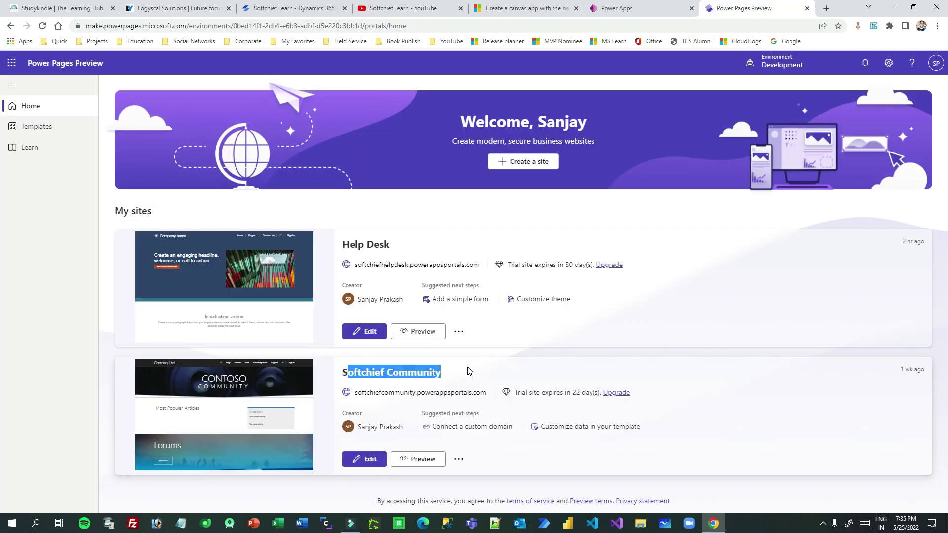
Try editing Softchief Community, read the notice, and open the site in Power Apps Portals.
left_click(377, 460)
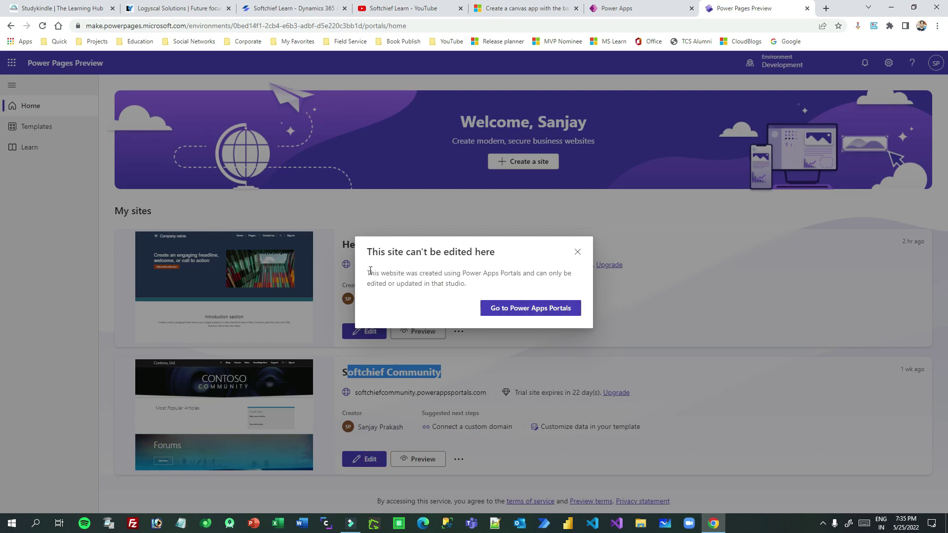
left_click_drag(370, 270, 503, 273)
left_click(503, 272)
left_click_drag(385, 272, 548, 268)
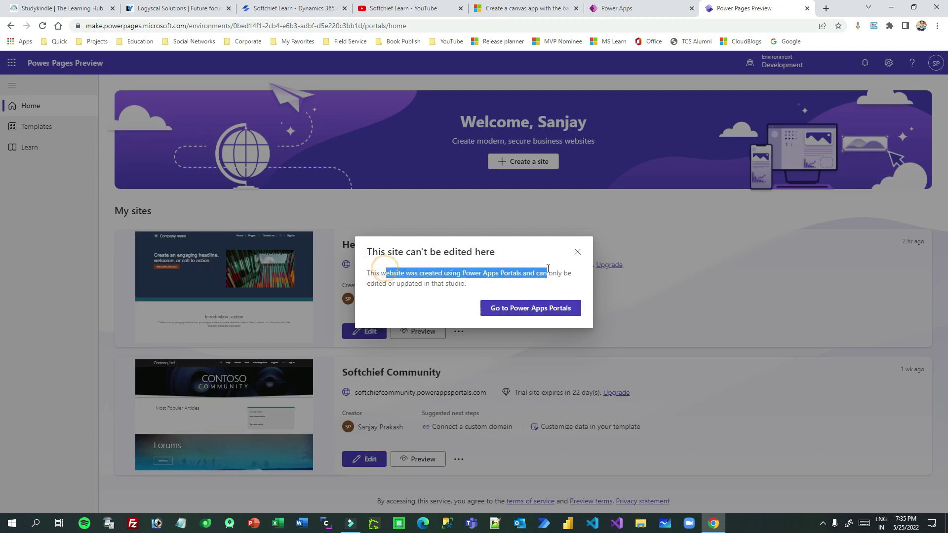
left_click_drag(368, 285, 465, 283)
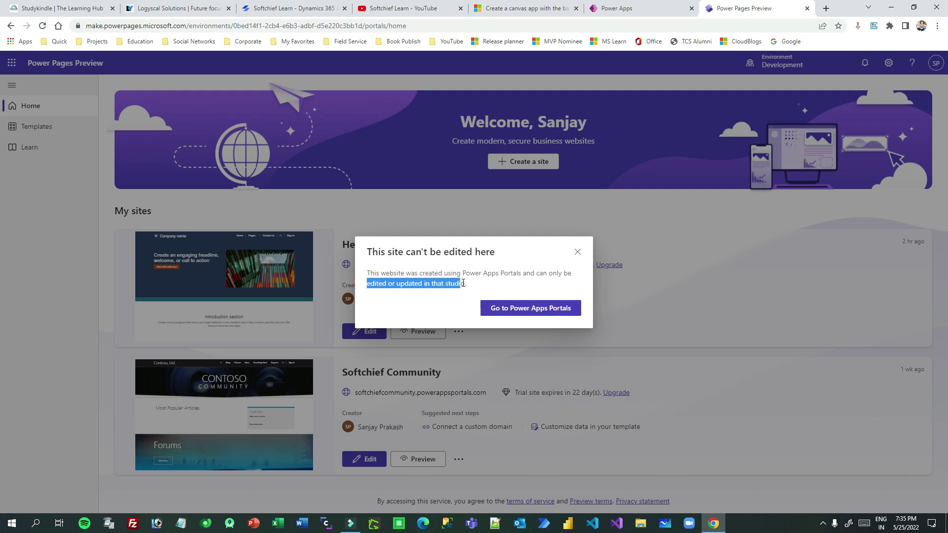
left_click(463, 283)
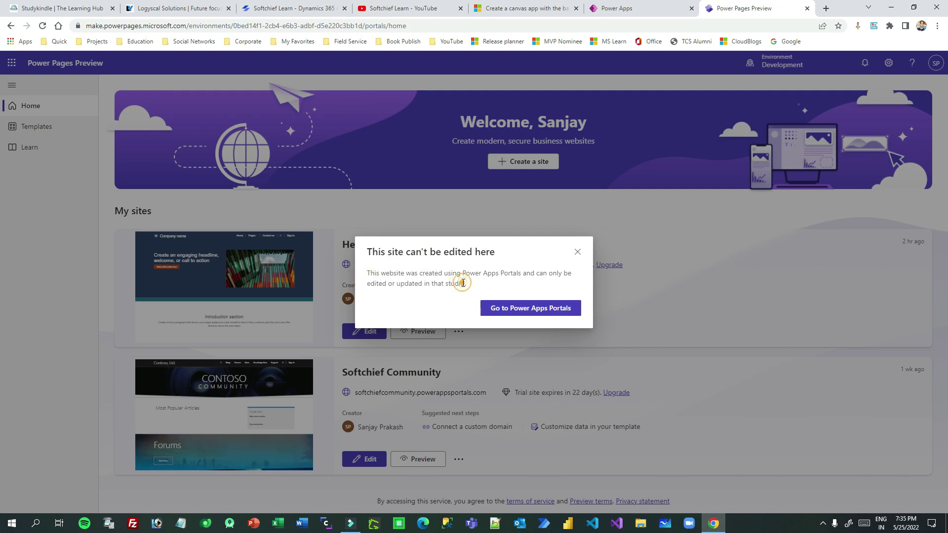
left_click(553, 309)
left_click(689, 12)
In Portals Studio, scroll the Contoso Community home page and select its banner snippet.
left_click(741, 9)
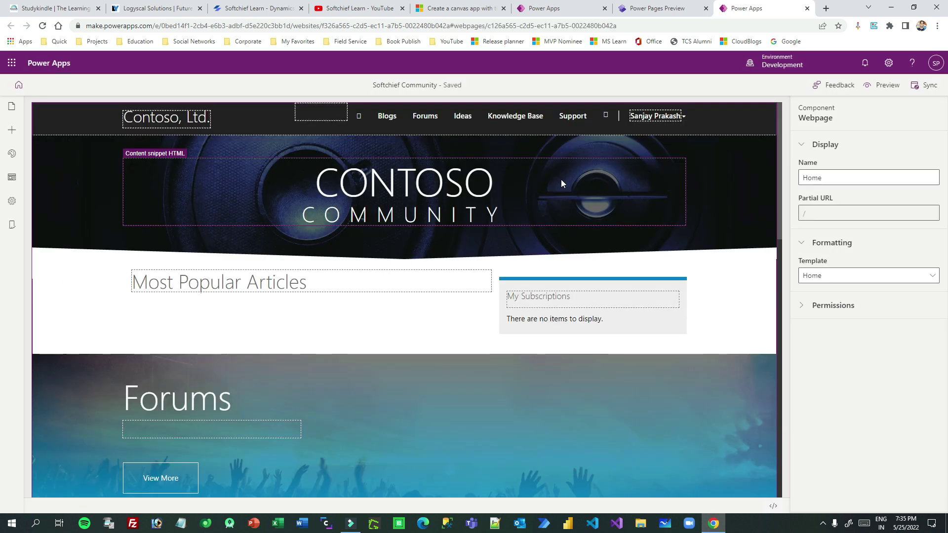
scroll(557, 227, "down", 5)
scroll(557, 238, "down", 9)
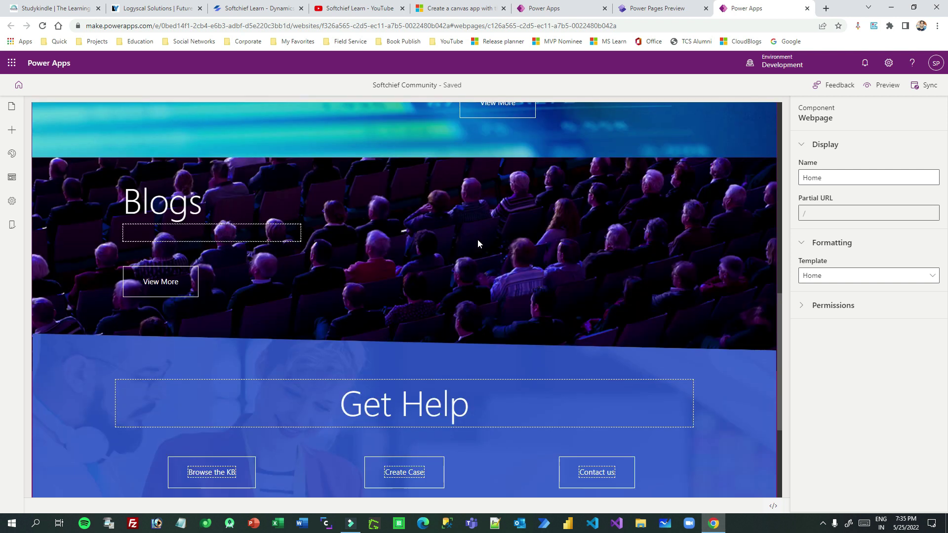
scroll(478, 239, "up", 7)
scroll(478, 243, "up", 6)
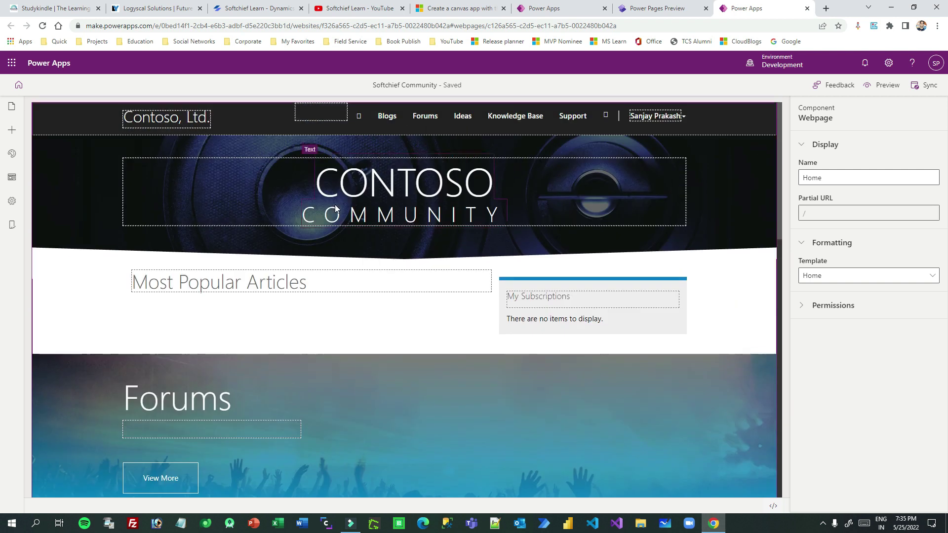
left_click(286, 195)
Browse the pages, components, themes, templates, settings and PWA panels, then return to Power Pages.
left_click(12, 108)
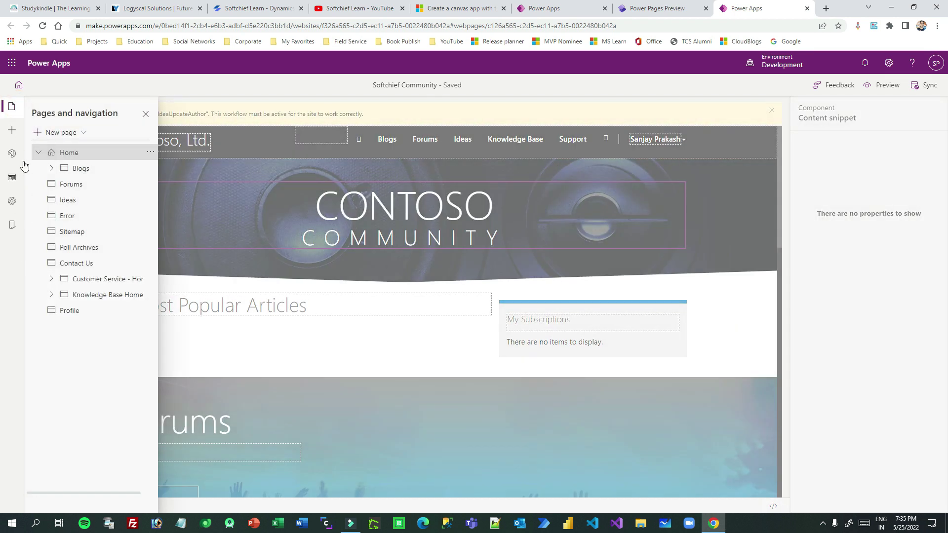
left_click(12, 129)
left_click(12, 154)
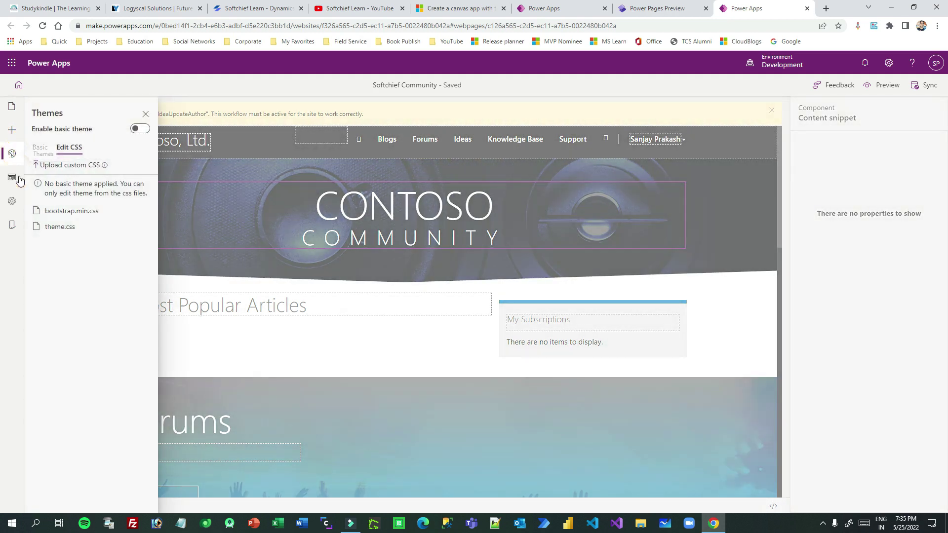
left_click(19, 183)
left_click(12, 201)
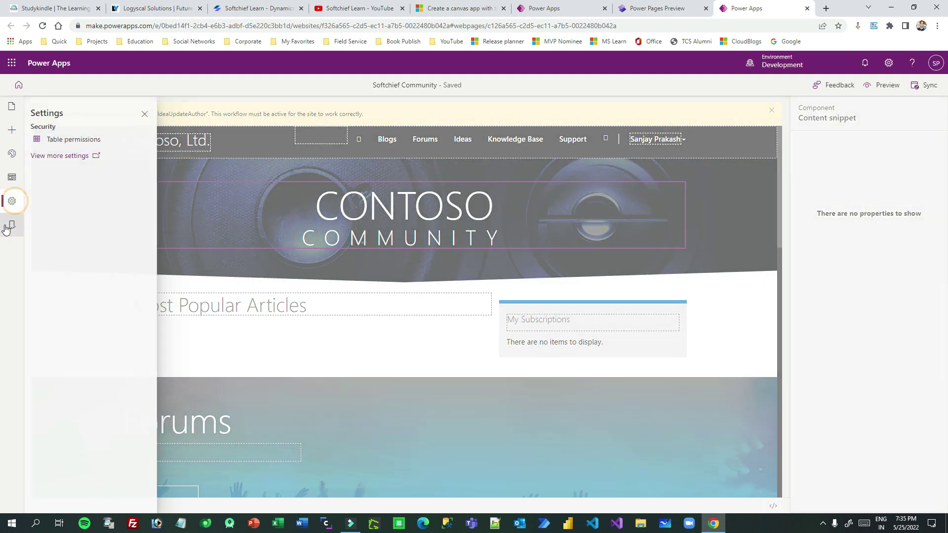
left_click(12, 225)
left_click(11, 106)
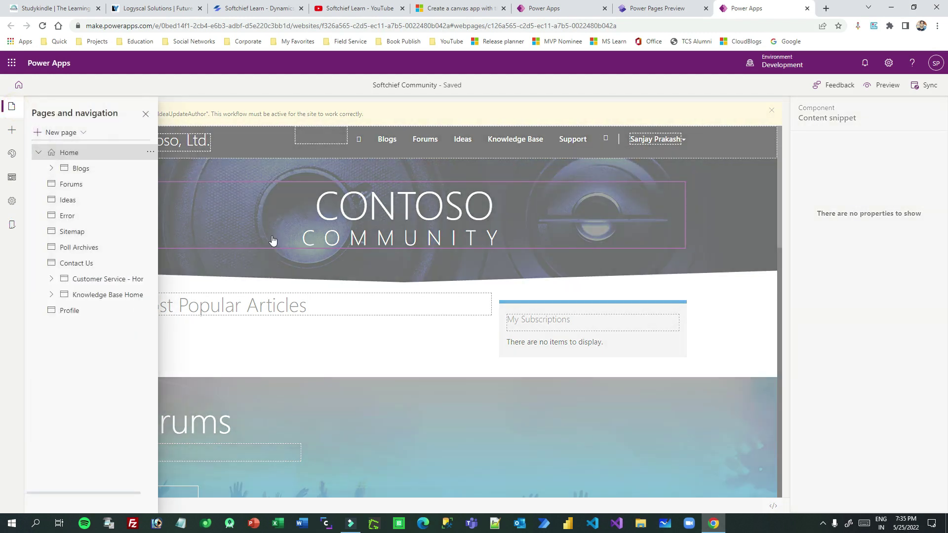
left_click(681, 11)
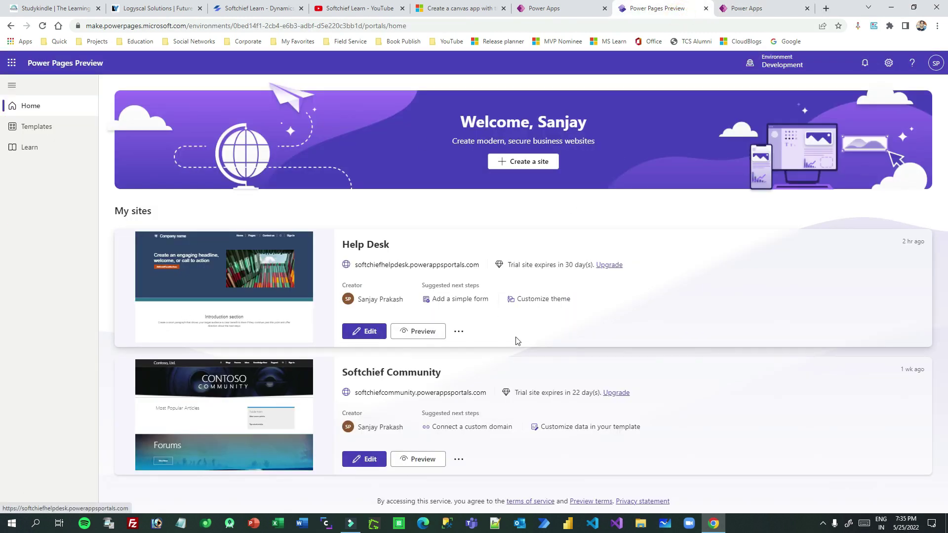
Check the Add a simple form help, then open Help Desk's Home page for editing.
left_click(460, 299)
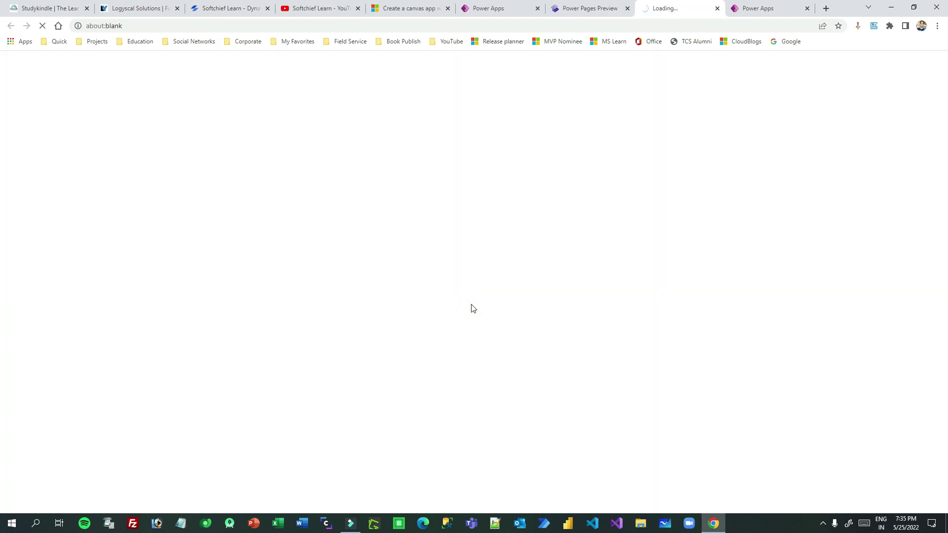
left_click(717, 9)
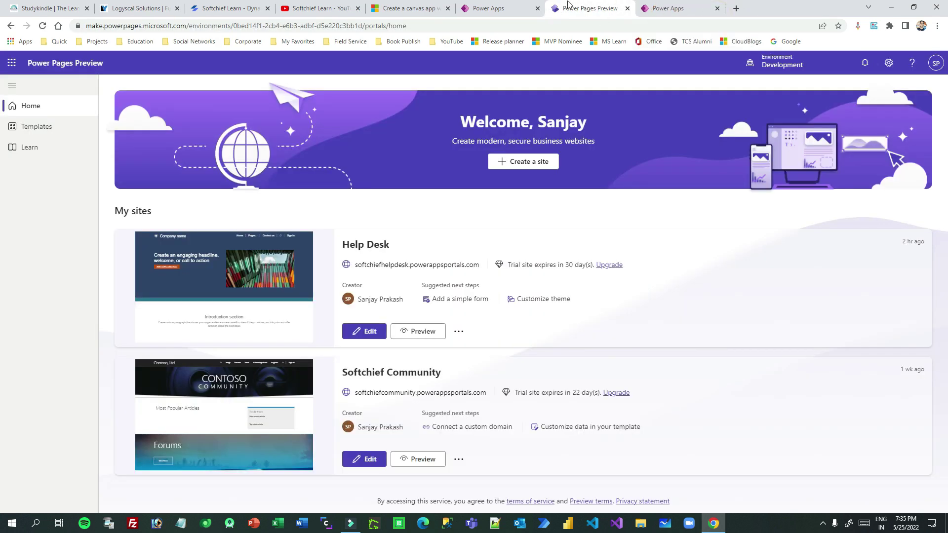
left_click(365, 333)
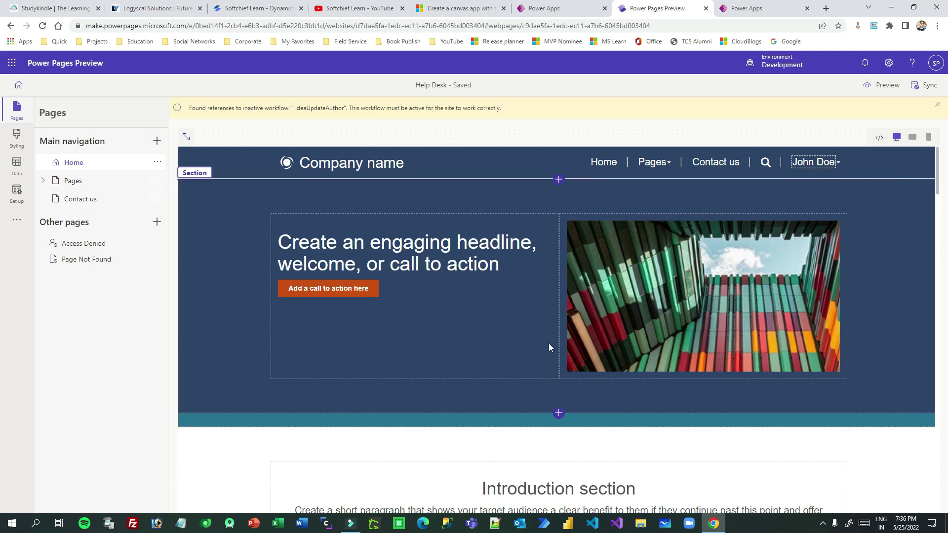
scroll(533, 345, "down", 5)
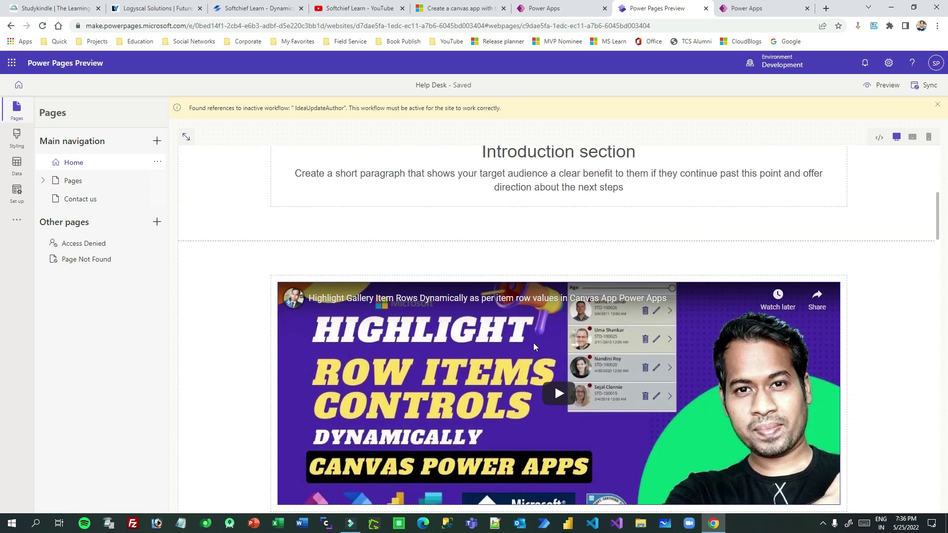
scroll(533, 343, "up", 2)
scroll(508, 300, "down", 2)
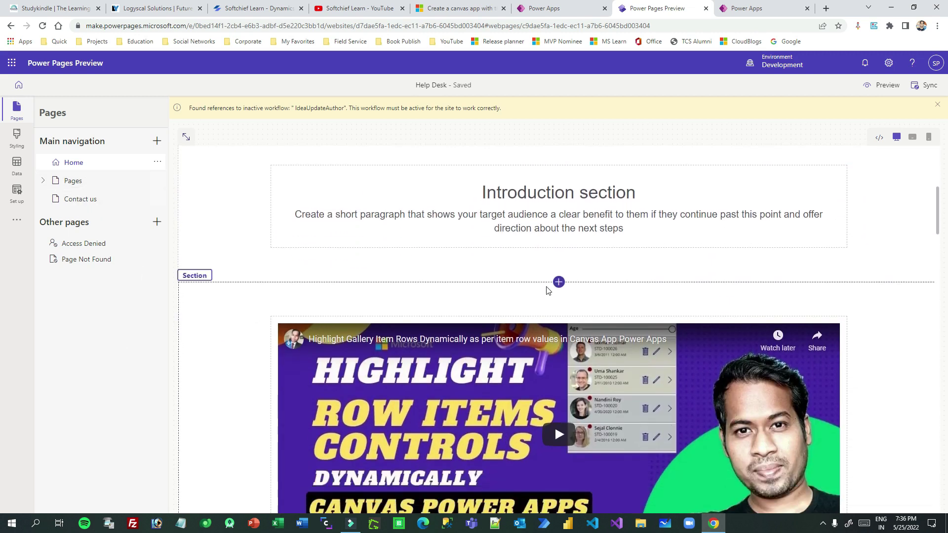
Add a single-column section below Introduction and start a new form in it.
left_click(560, 282)
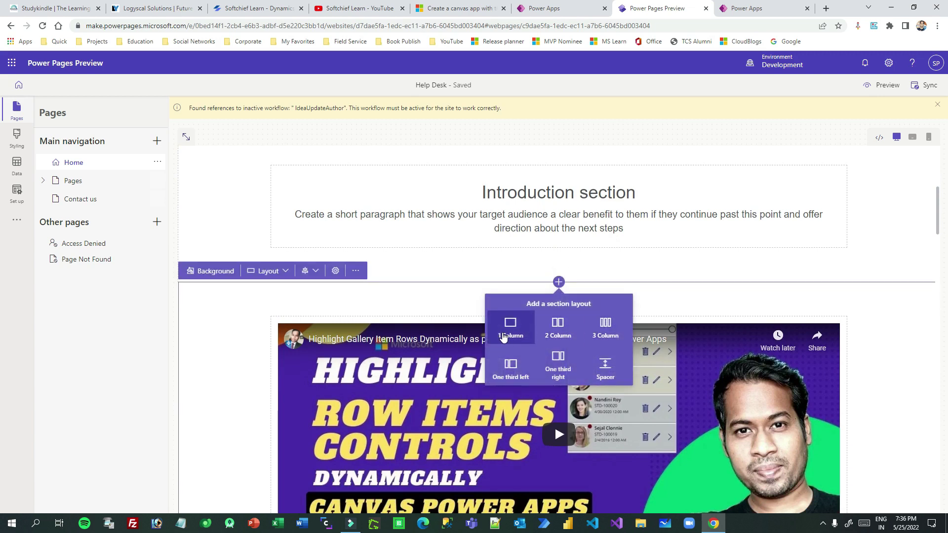
left_click(503, 337)
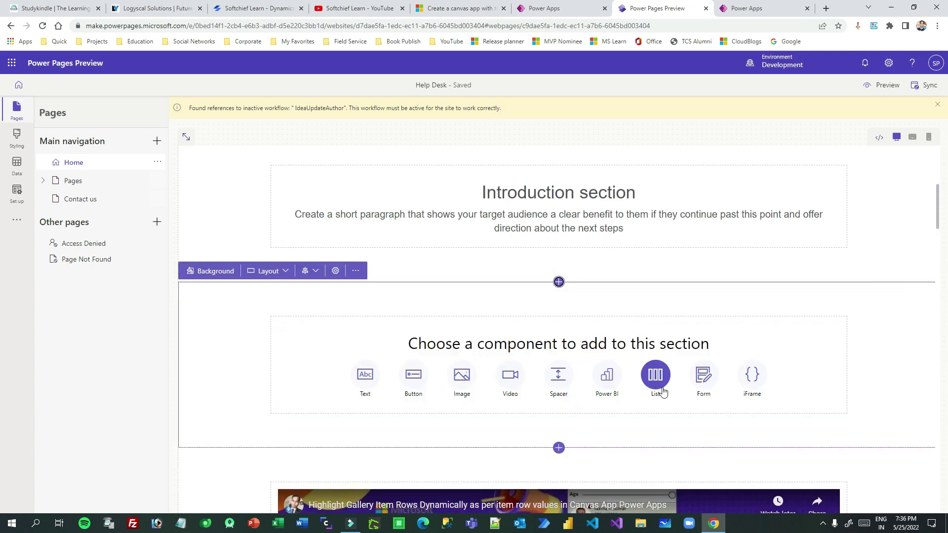
left_click(705, 375)
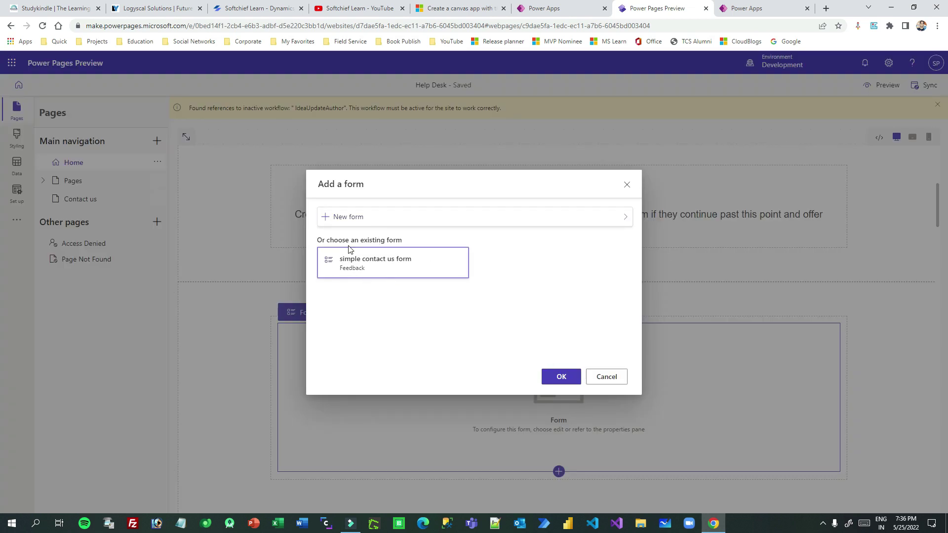
left_click_drag(339, 239, 427, 239)
left_click(356, 216)
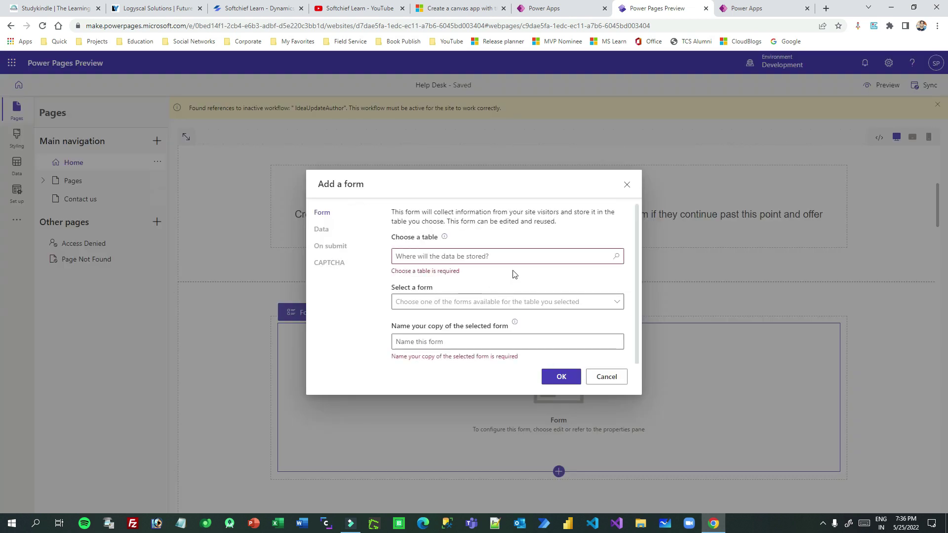
Base the new form on the Student (soft_student) table's Information form.
left_click(500, 255)
type("student")
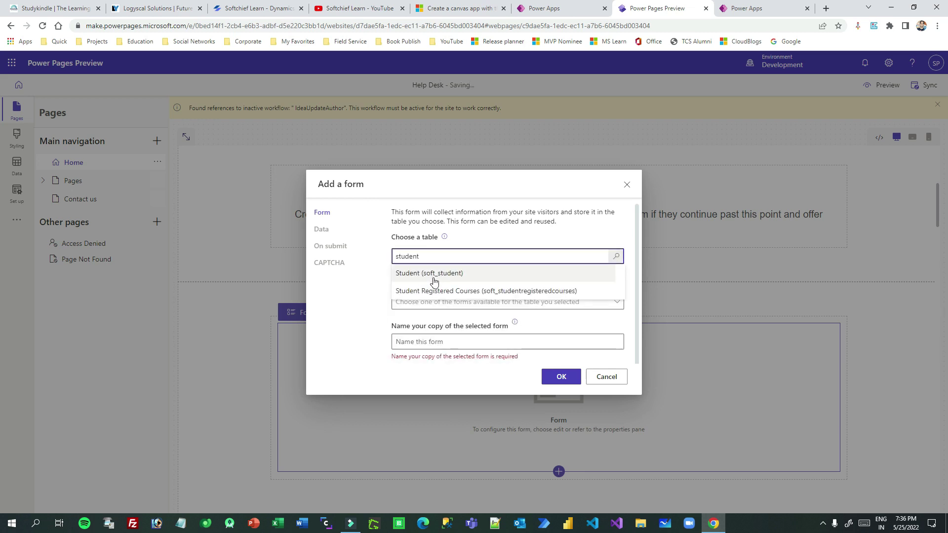
left_click(452, 275)
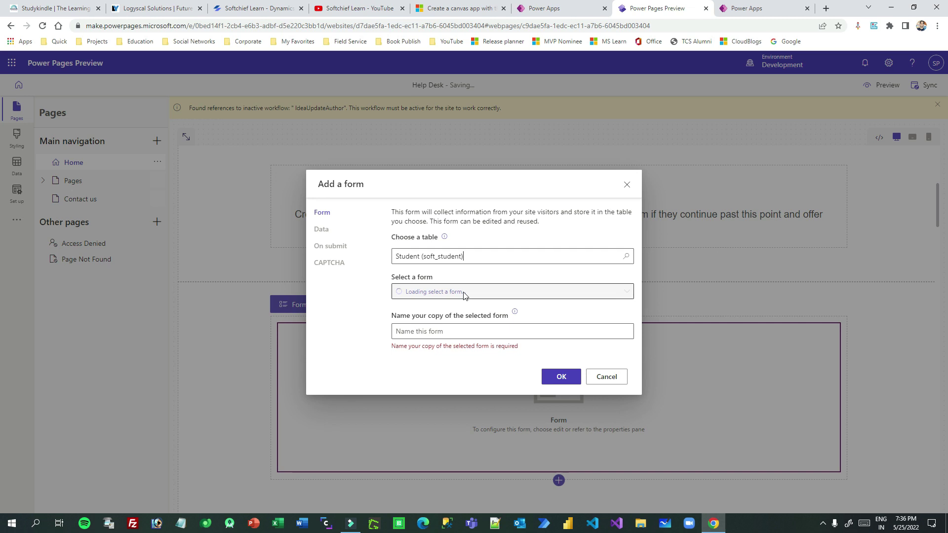
left_click(491, 292)
left_click(432, 309)
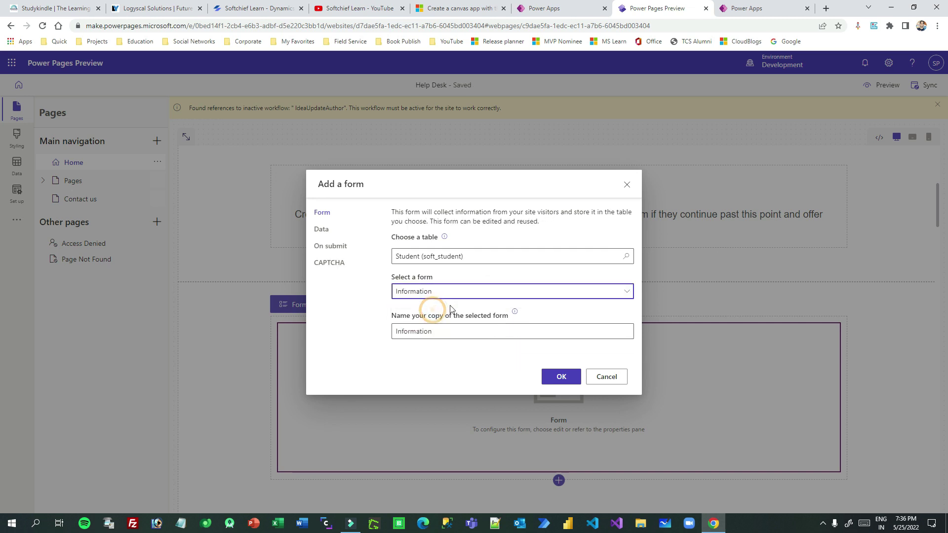
left_click(449, 332)
Set the form to create a new record, review On submit and CAPTCHA, and confirm.
left_click(321, 230)
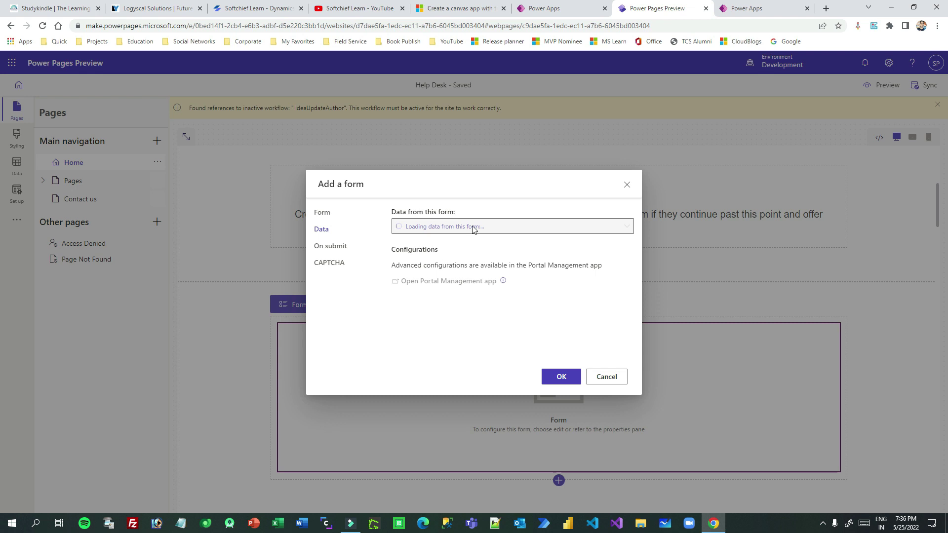
left_click_drag(483, 271, 566, 267)
left_click(565, 267)
left_click_drag(417, 265, 583, 267)
left_click(436, 227)
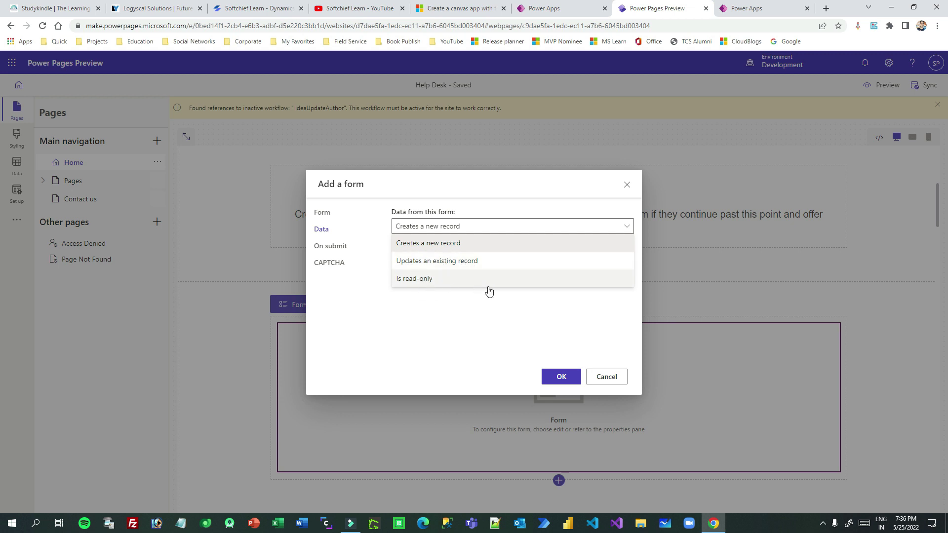
left_click(474, 242)
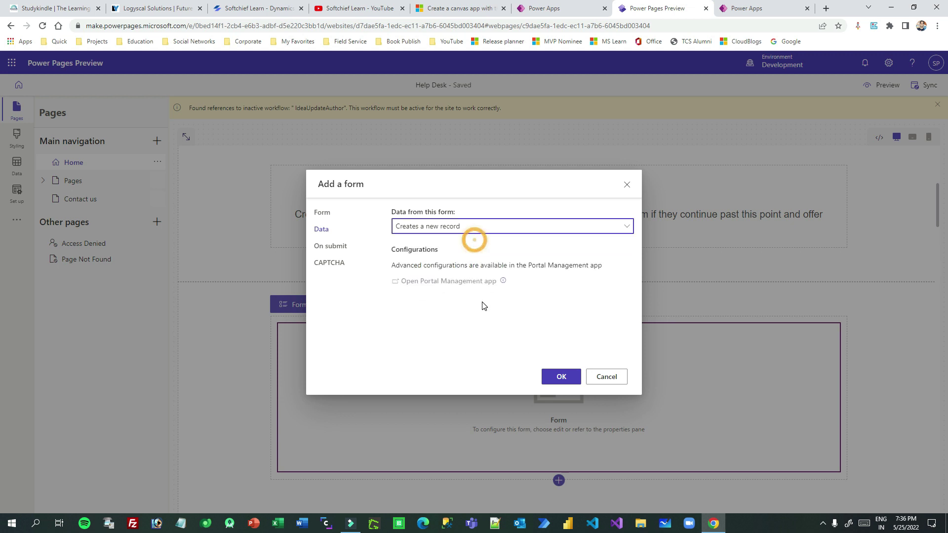
left_click(326, 245)
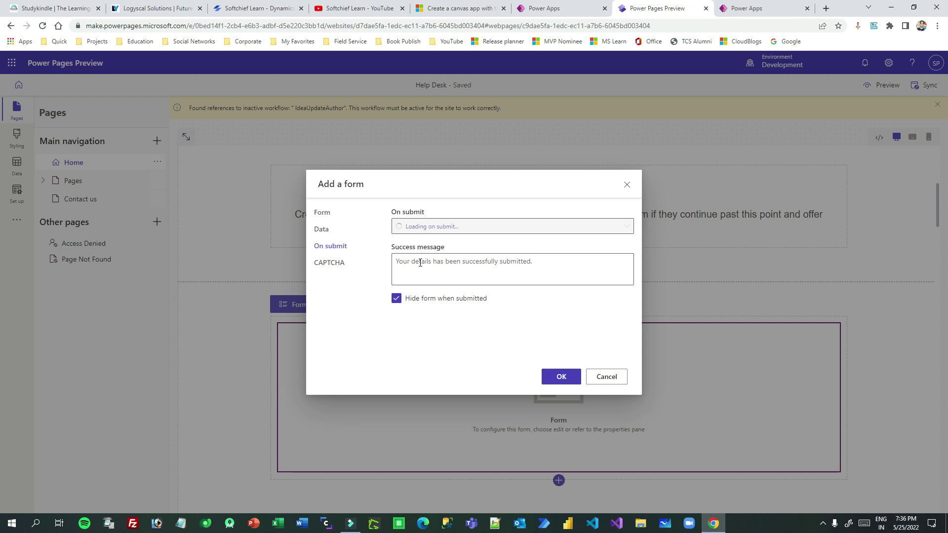
left_click(420, 262)
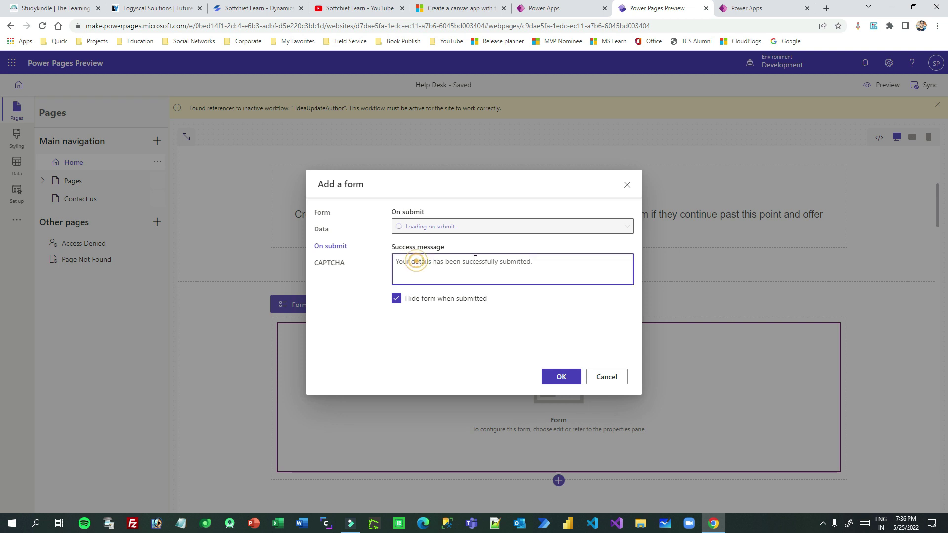
left_click(350, 266)
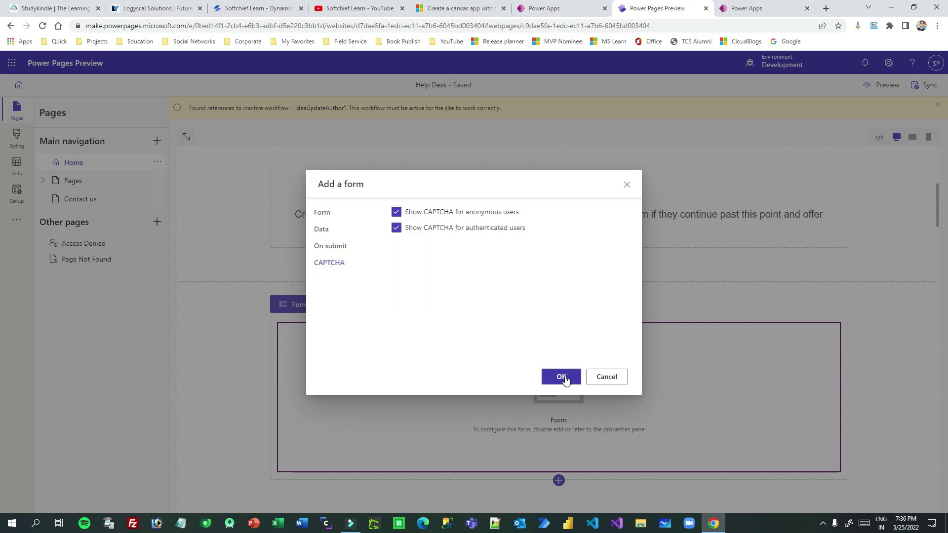
left_click(563, 378)
scroll(543, 385, "down", 1)
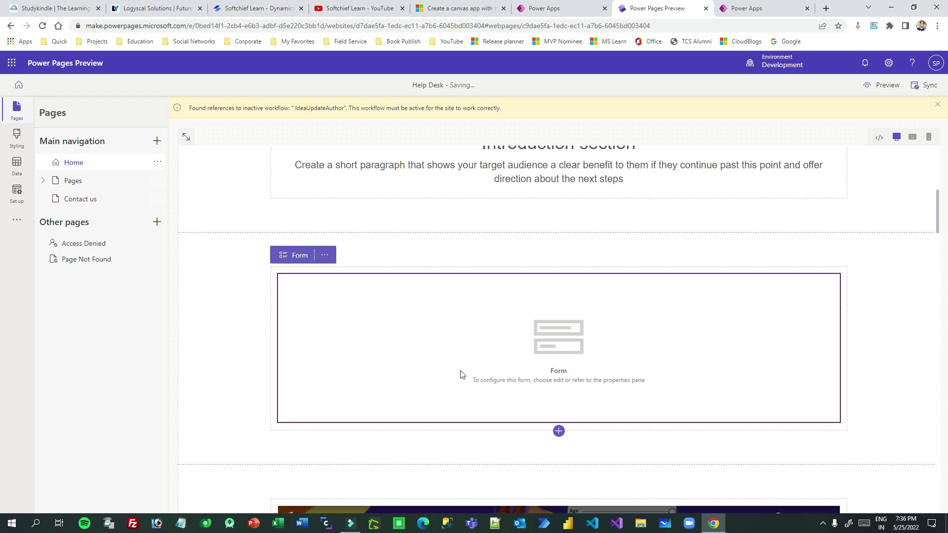
Preview the Help Desk site at Desktop size.
left_click(888, 87)
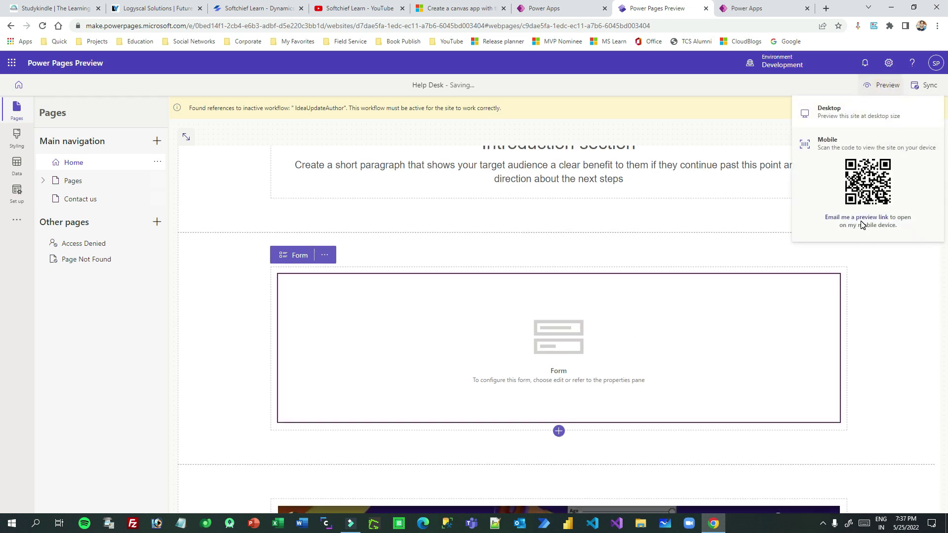
left_click(837, 113)
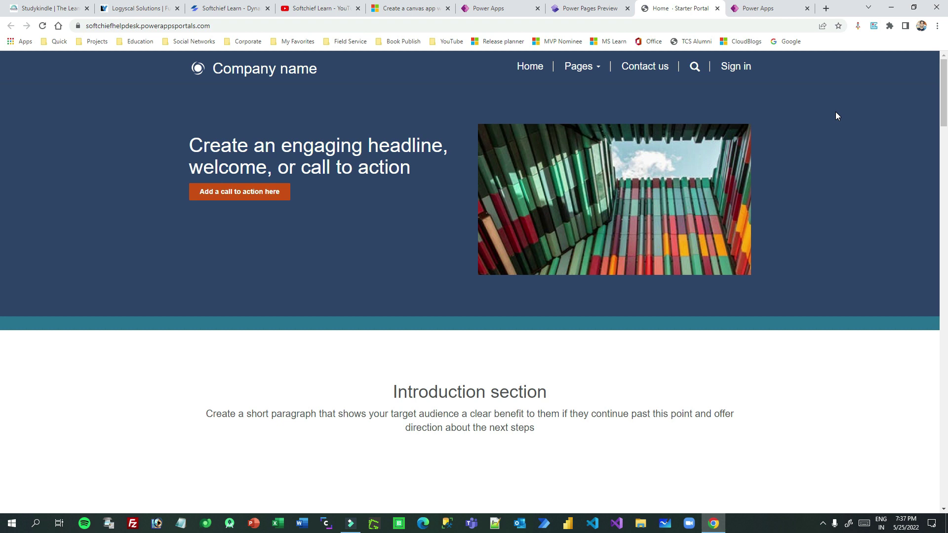
Enter the name test and a sample e-mail address in the student form.
scroll(556, 234, "down", 7)
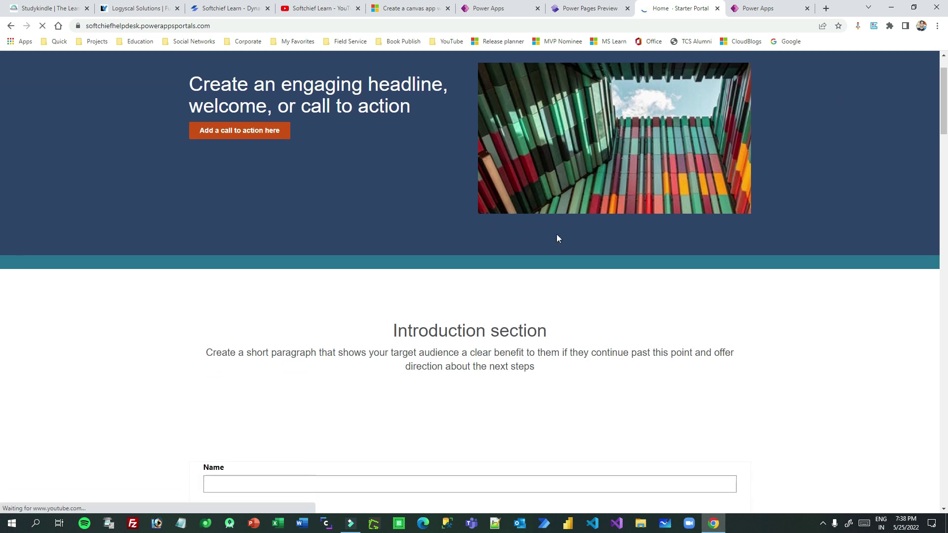
scroll(492, 240, "down", 1)
left_click(224, 152)
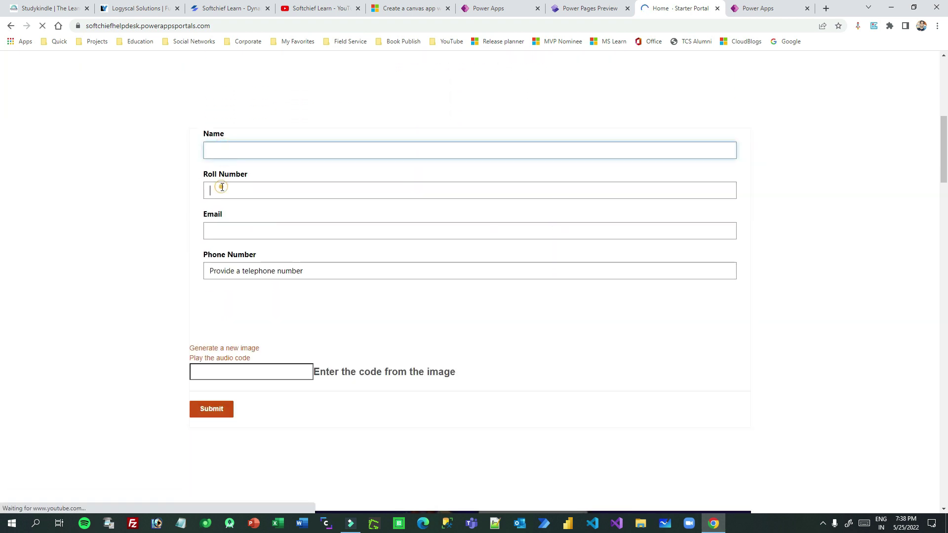
left_click(218, 190)
left_click(214, 225)
left_click(238, 147)
left_click(247, 197)
left_click(242, 237)
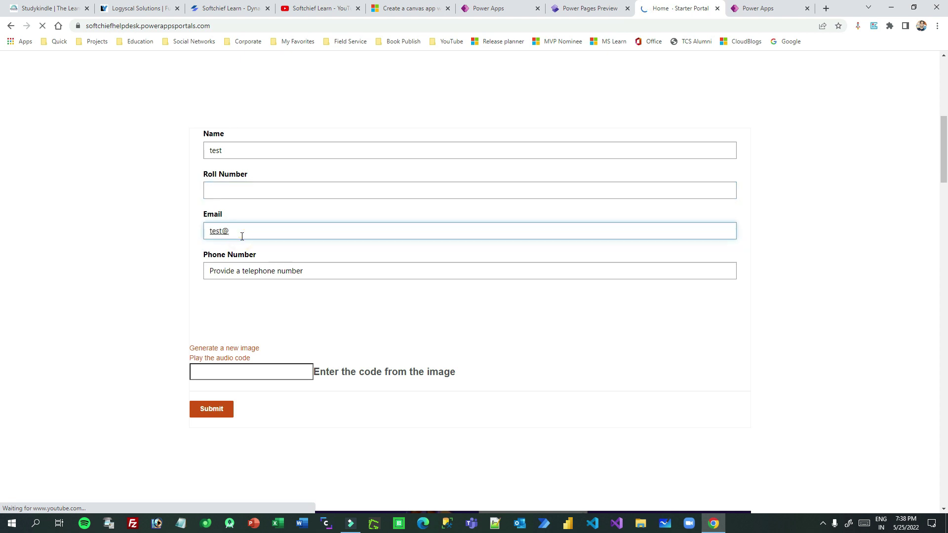
type("test@gmail.com")
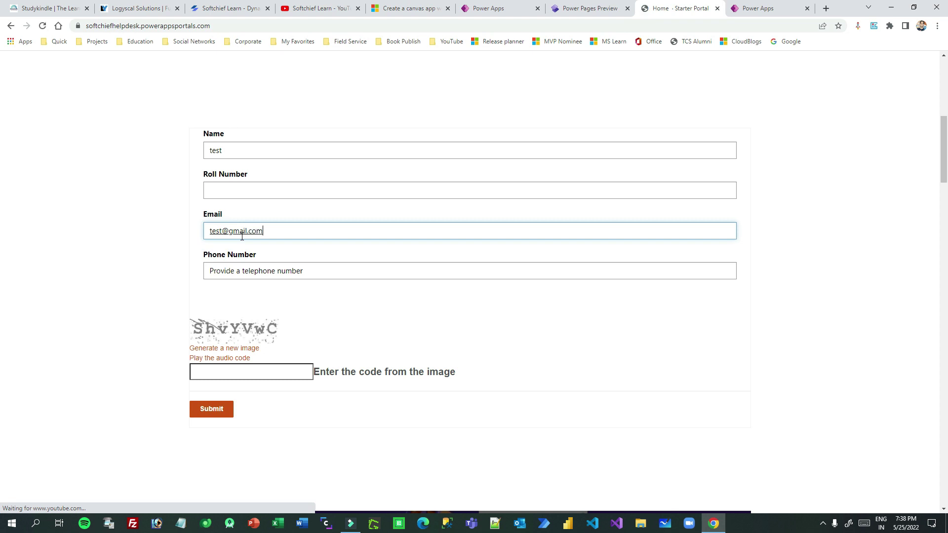
Add a phone number, type the displayed CAPTCHA code, and submit the entry.
scroll(257, 269, "up", 8)
scroll(444, 291, "down", 8)
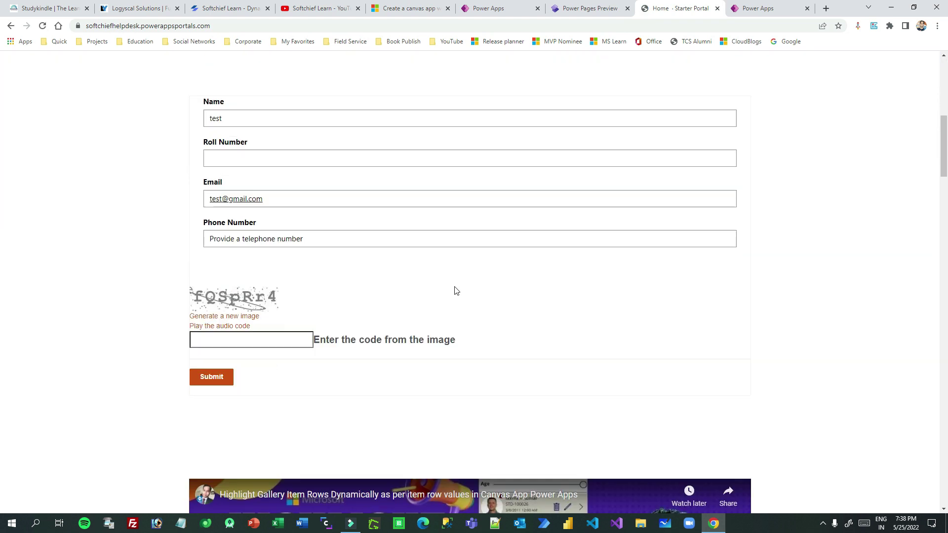
left_click(262, 227)
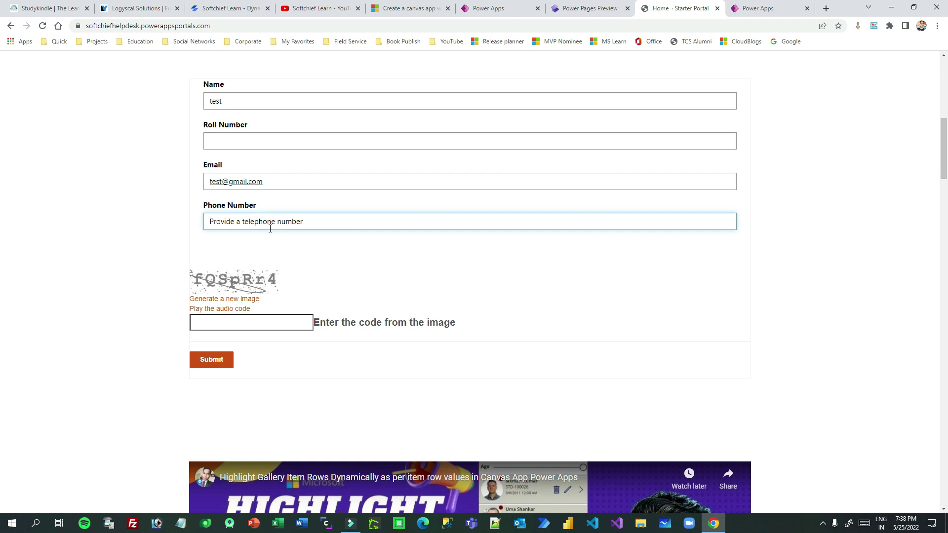
type("6666666666")
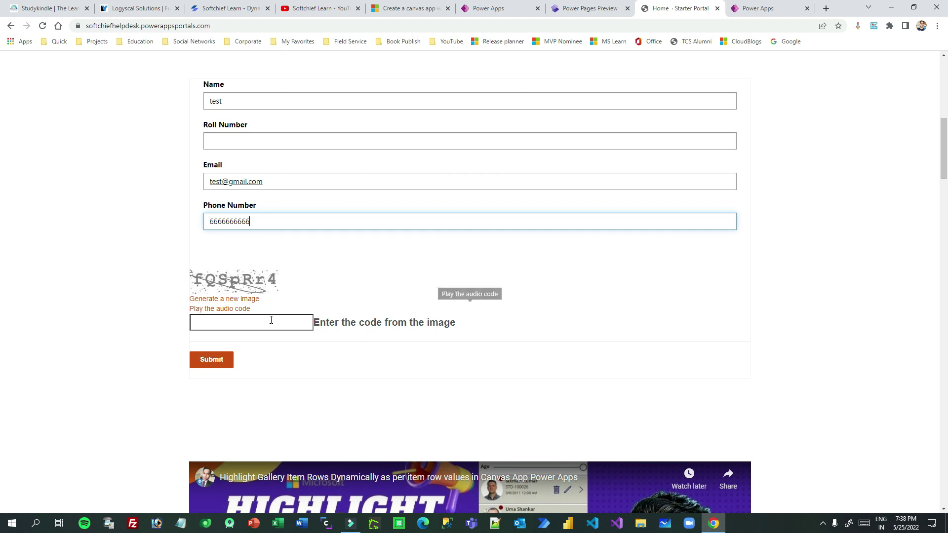
left_click(271, 322)
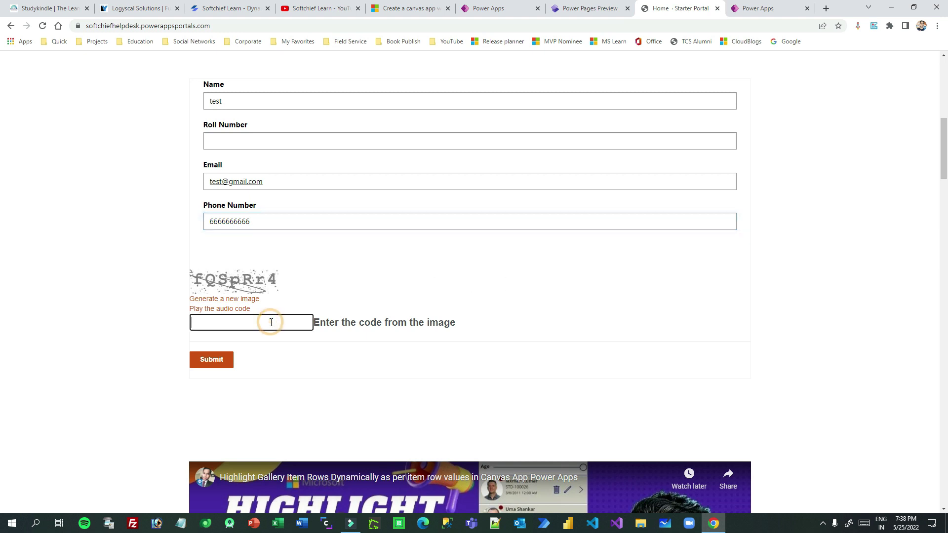
type("fQSpRr4")
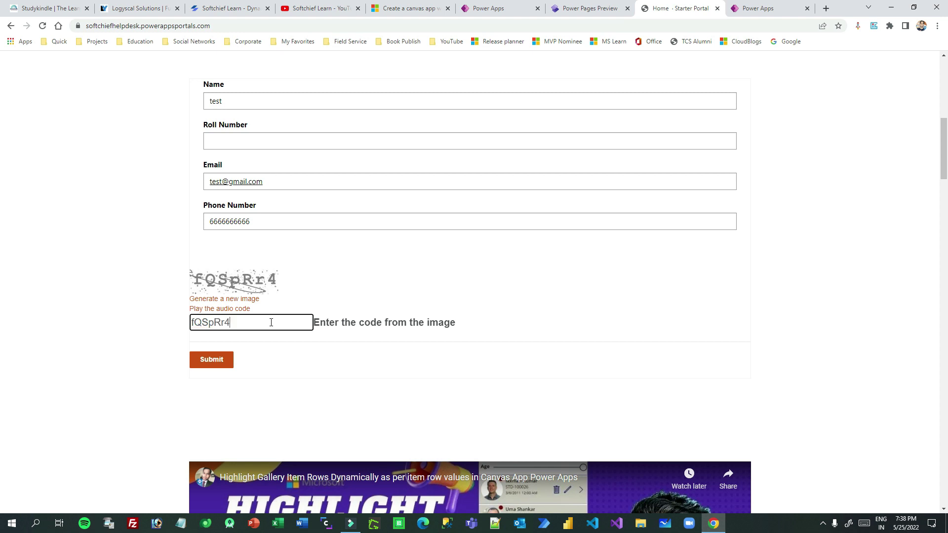
left_click(212, 360)
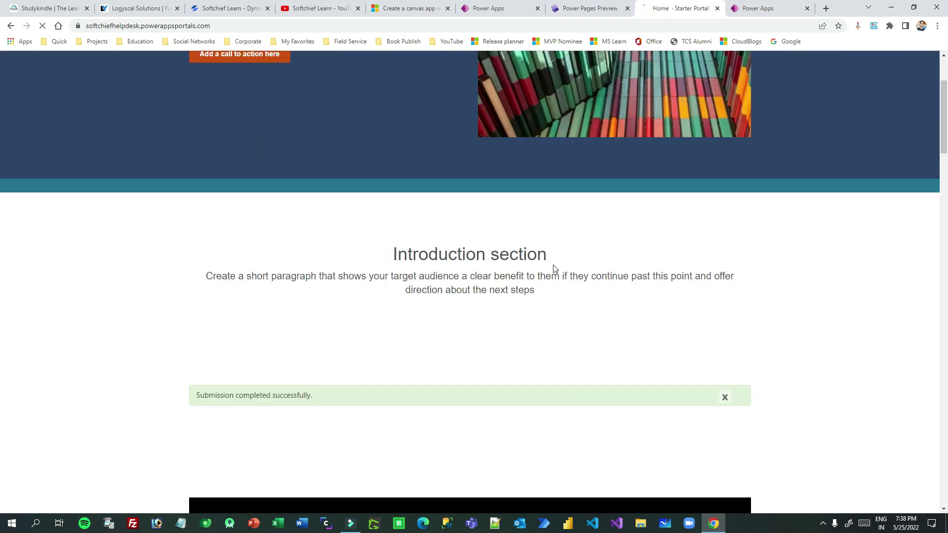
Check the Submission completed successfully banner and find the test row STD-100031 in the list.
scroll(554, 264, "down", 6)
scroll(246, 280, "up", 3)
left_click_drag(198, 238, 473, 237)
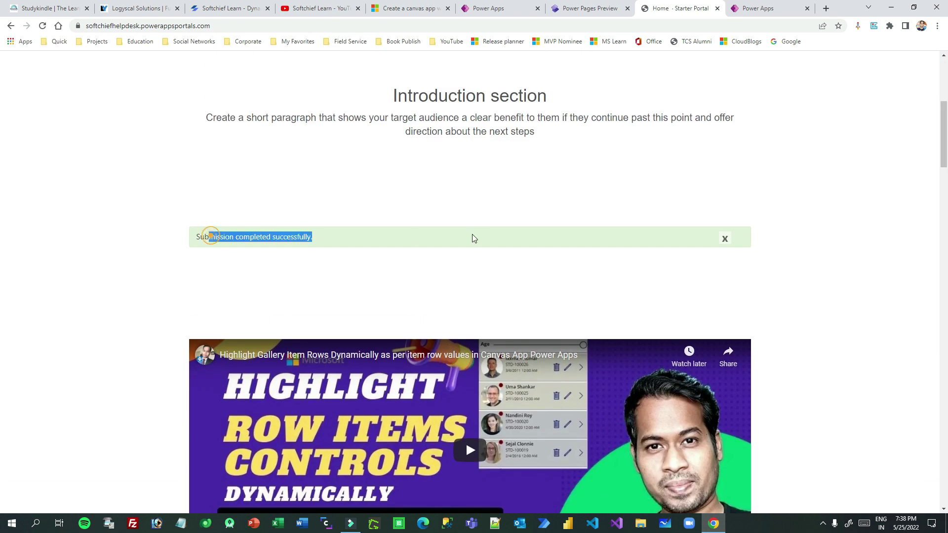
scroll(483, 238, "down", 6)
scroll(482, 238, "down", 10)
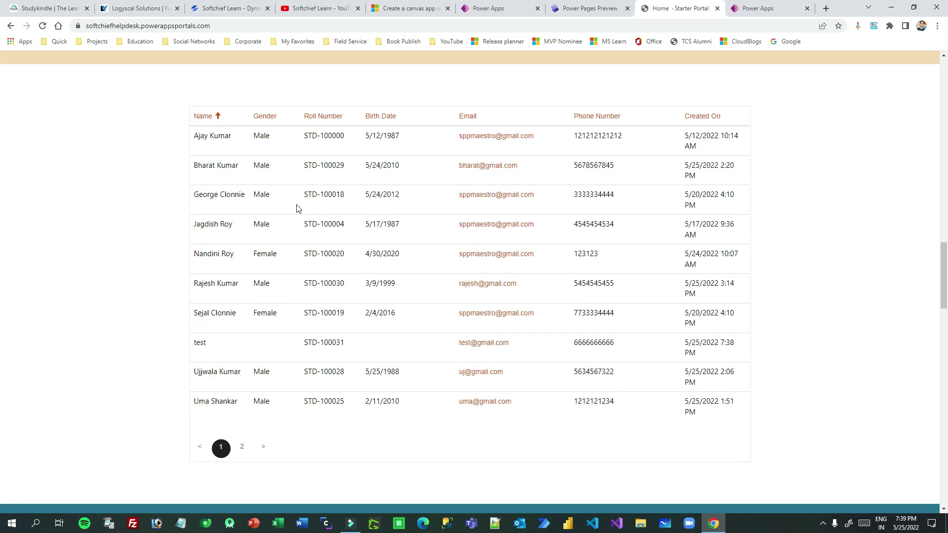
left_click_drag(201, 342, 713, 349)
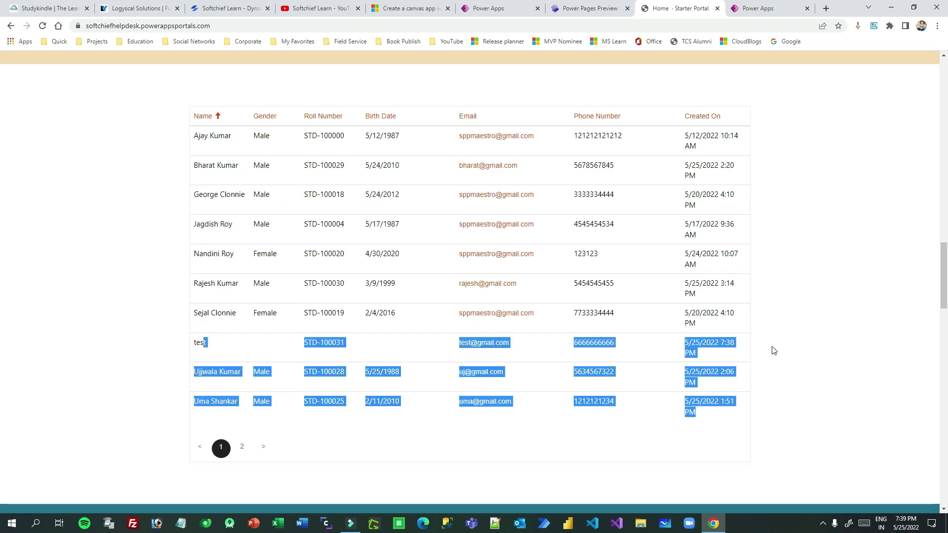